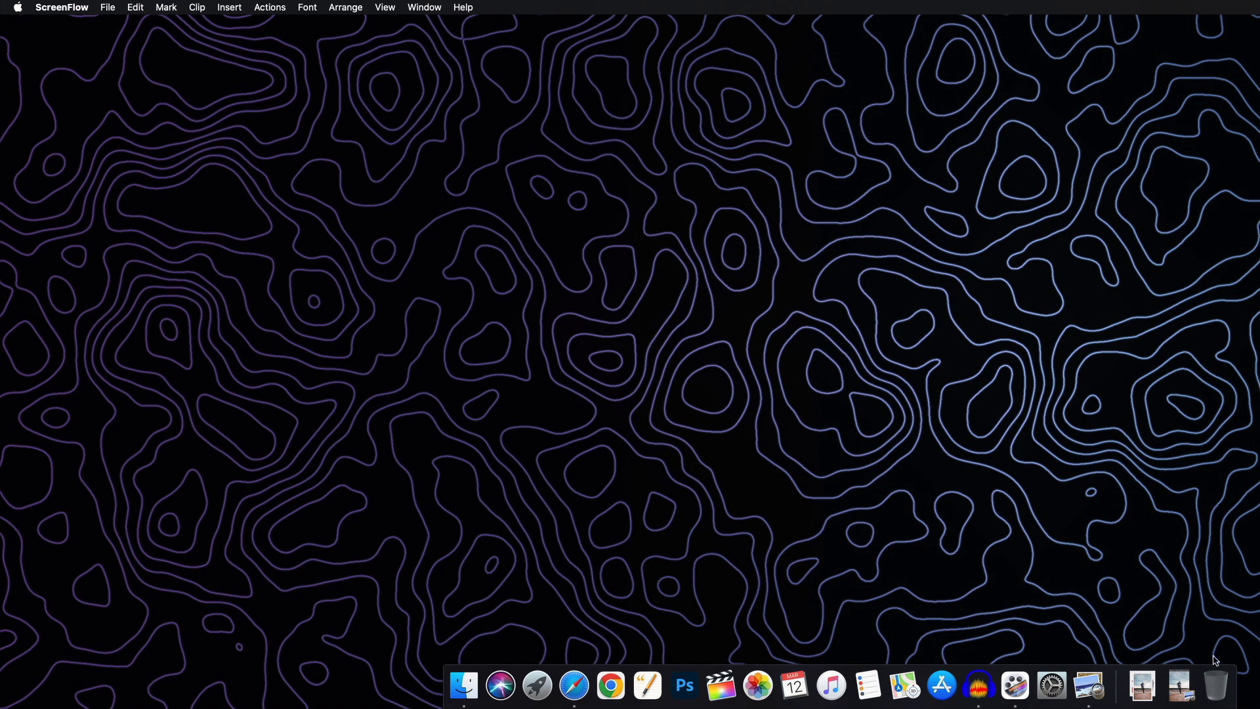
Open the motocross rider photo in Photoshop and unlock its Background layer to make it a regular layer
click(1179, 686)
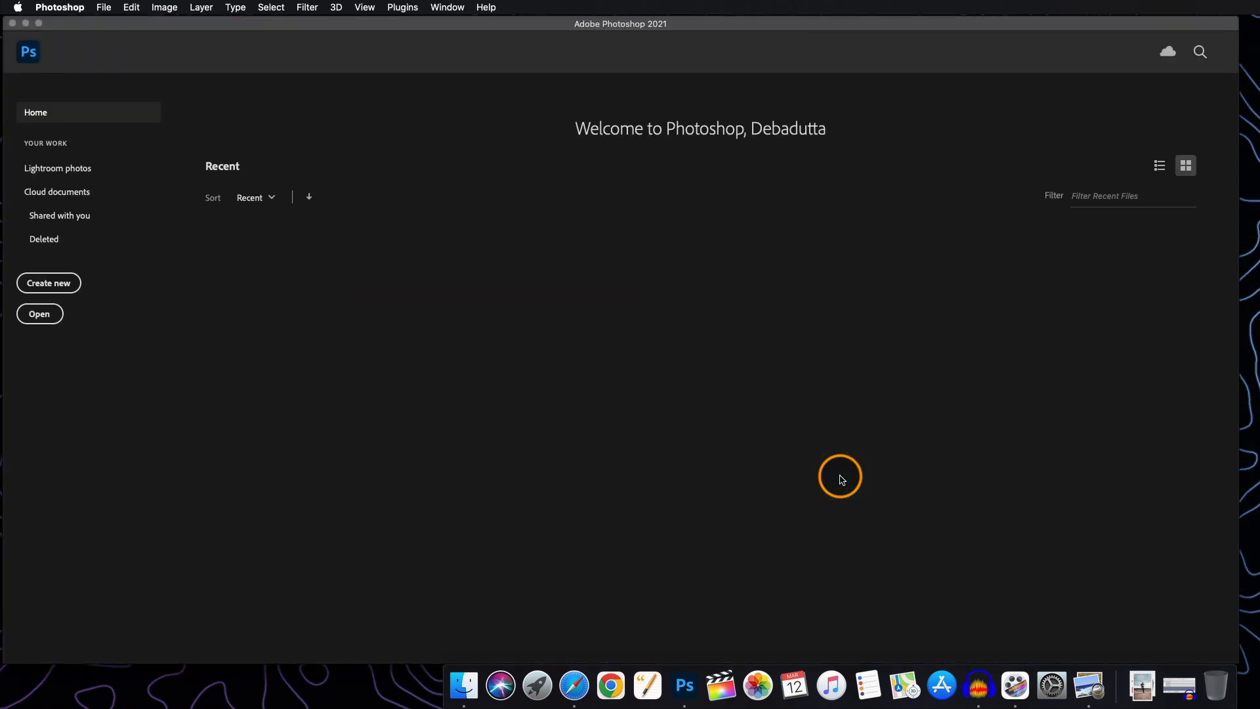
click(1143, 685)
drag(1148, 646, 686, 680)
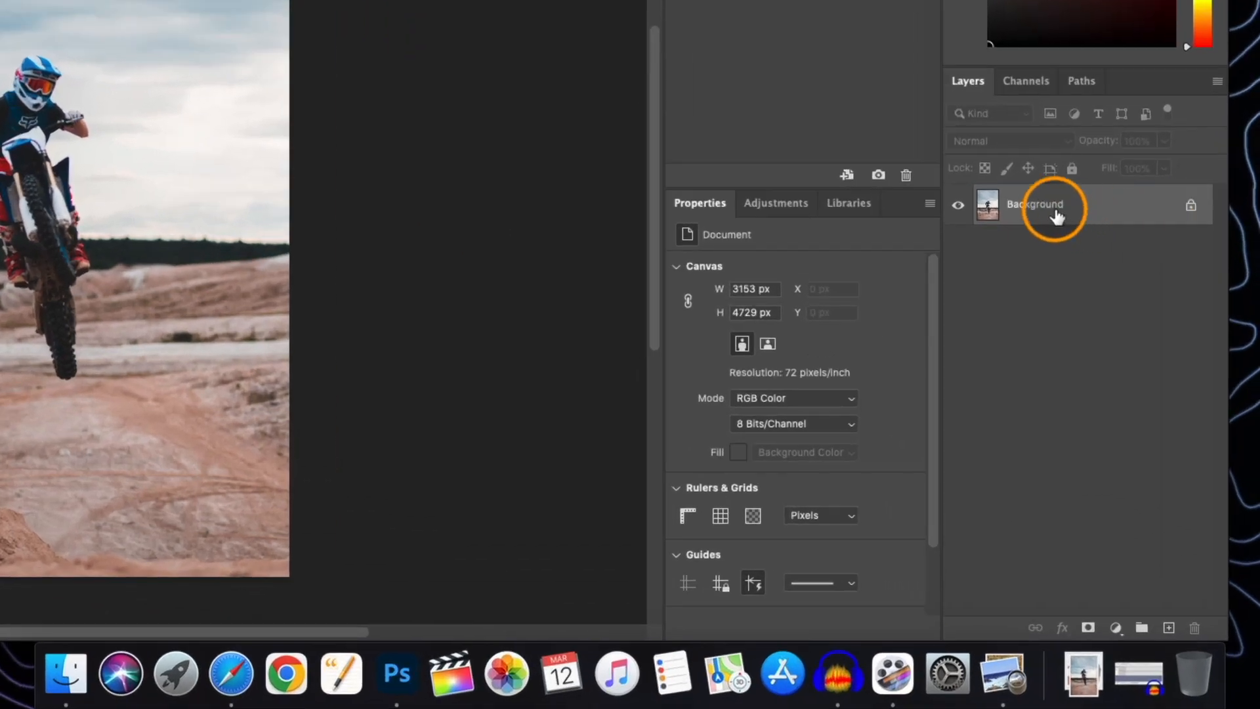
click(1190, 209)
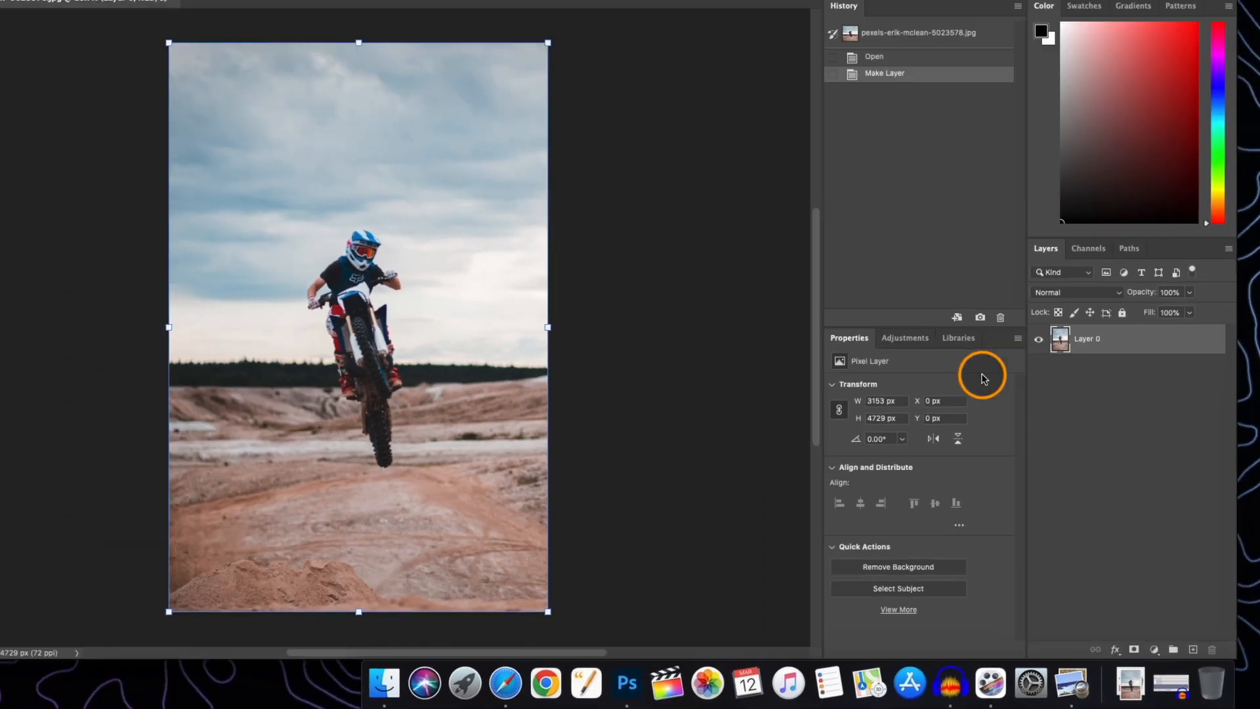
click(579, 136)
click(450, 163)
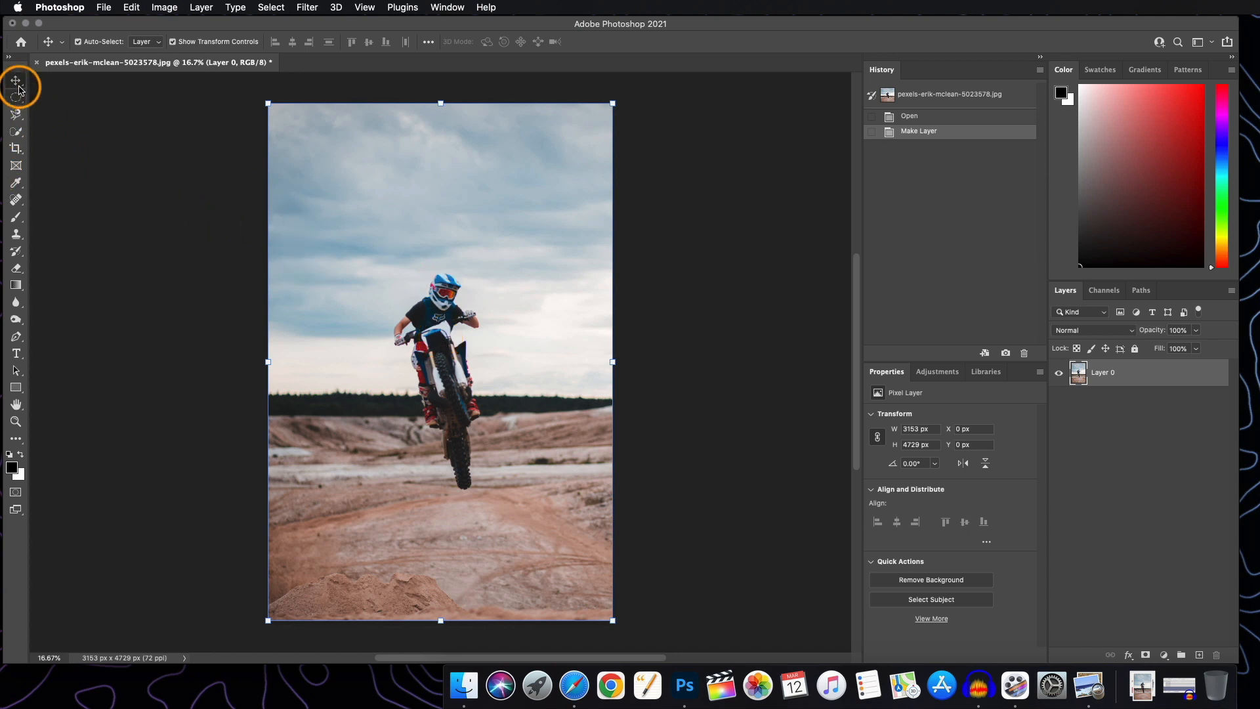
Select the rider and motorcycle automatically with Select Subject, using the Quick Selection Tool
click(16, 133)
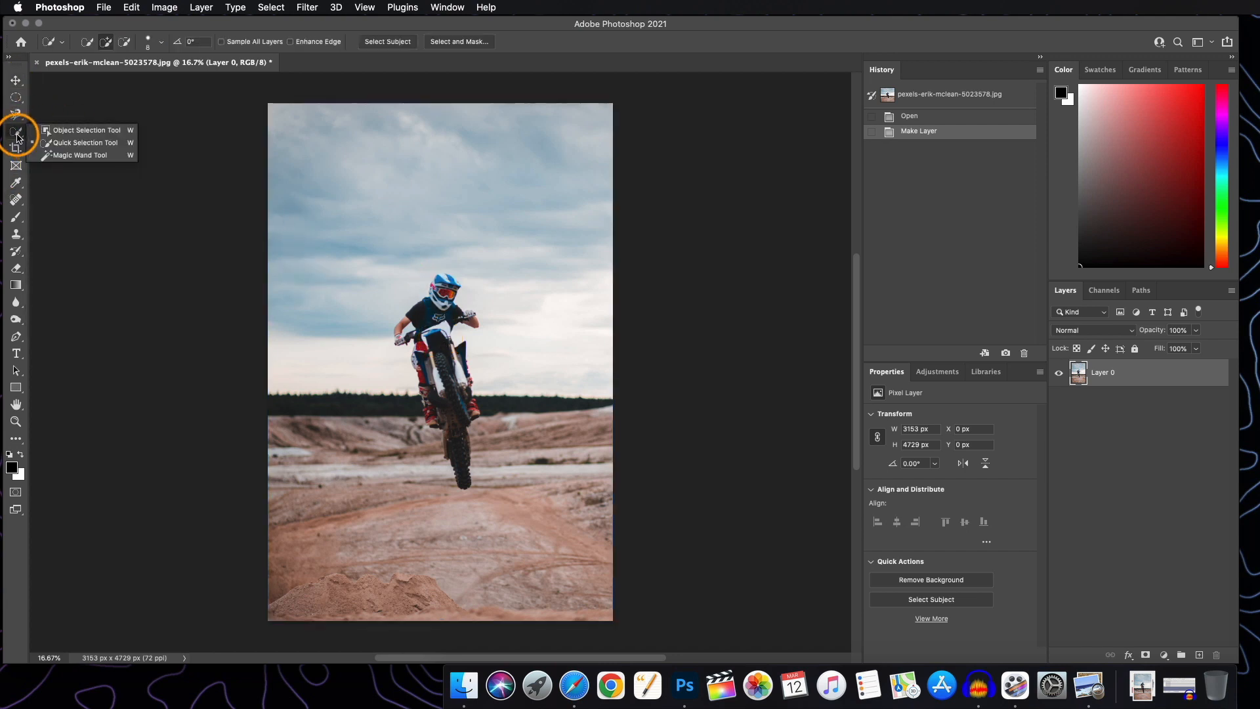
click(79, 142)
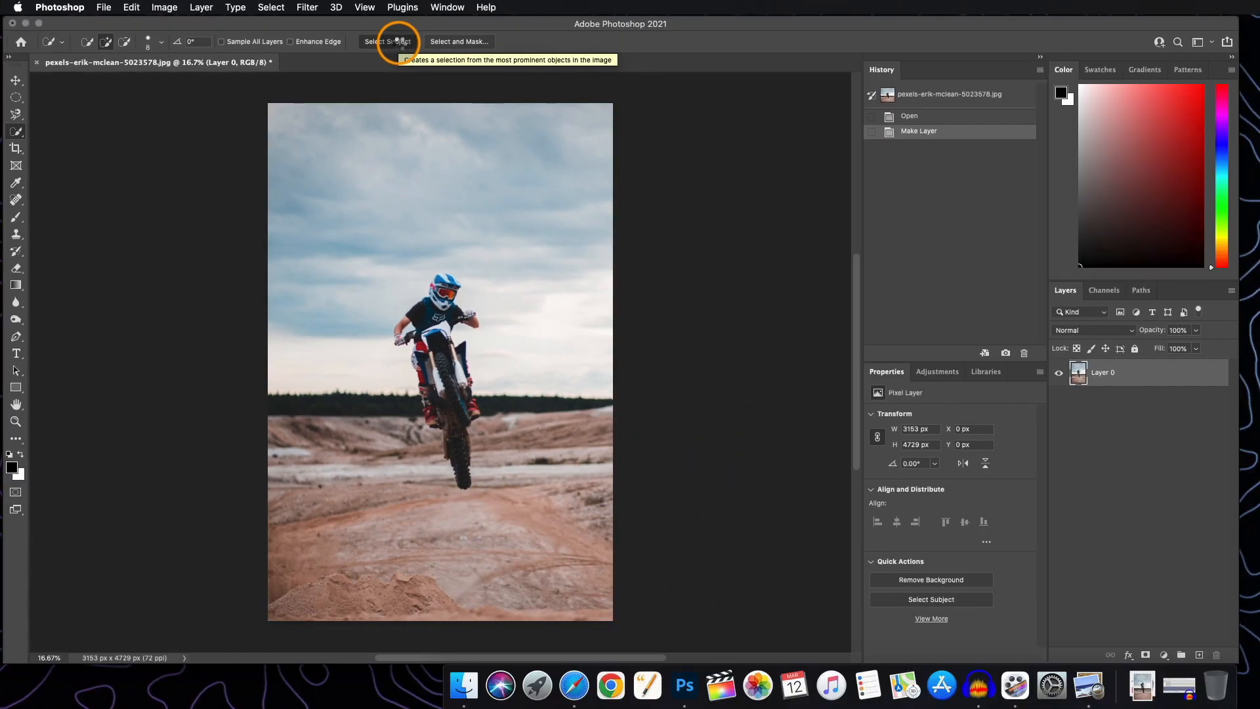
click(401, 44)
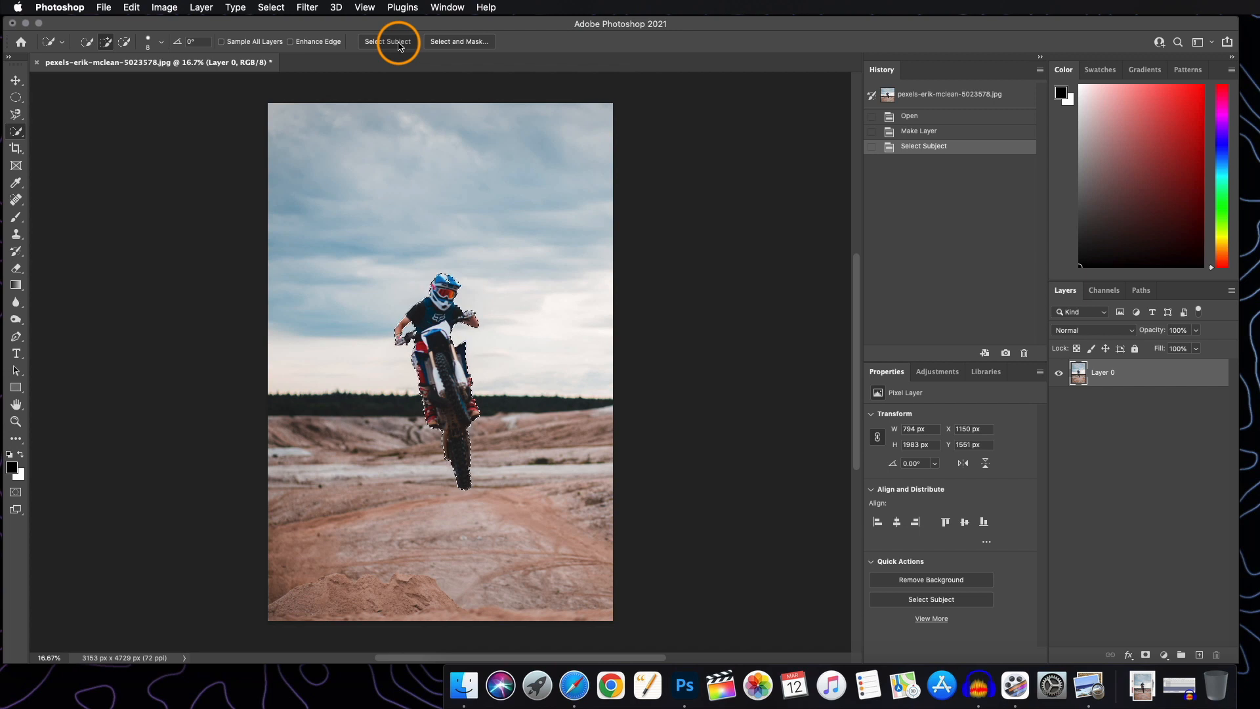
Enlarge the Quick Selection brush to 45 px for refining the selection around the rider's helmet
scroll(479, 391, up, 10)
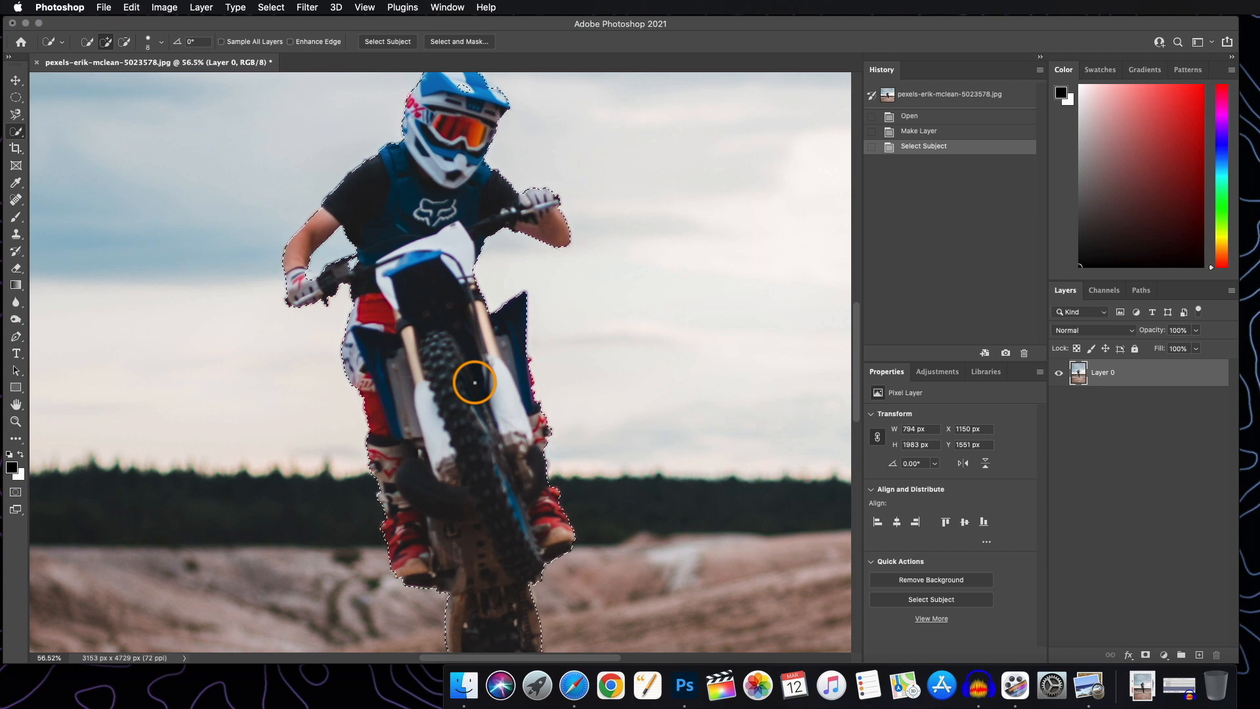
scroll(474, 383, up, 2)
scroll(474, 382, up, 5)
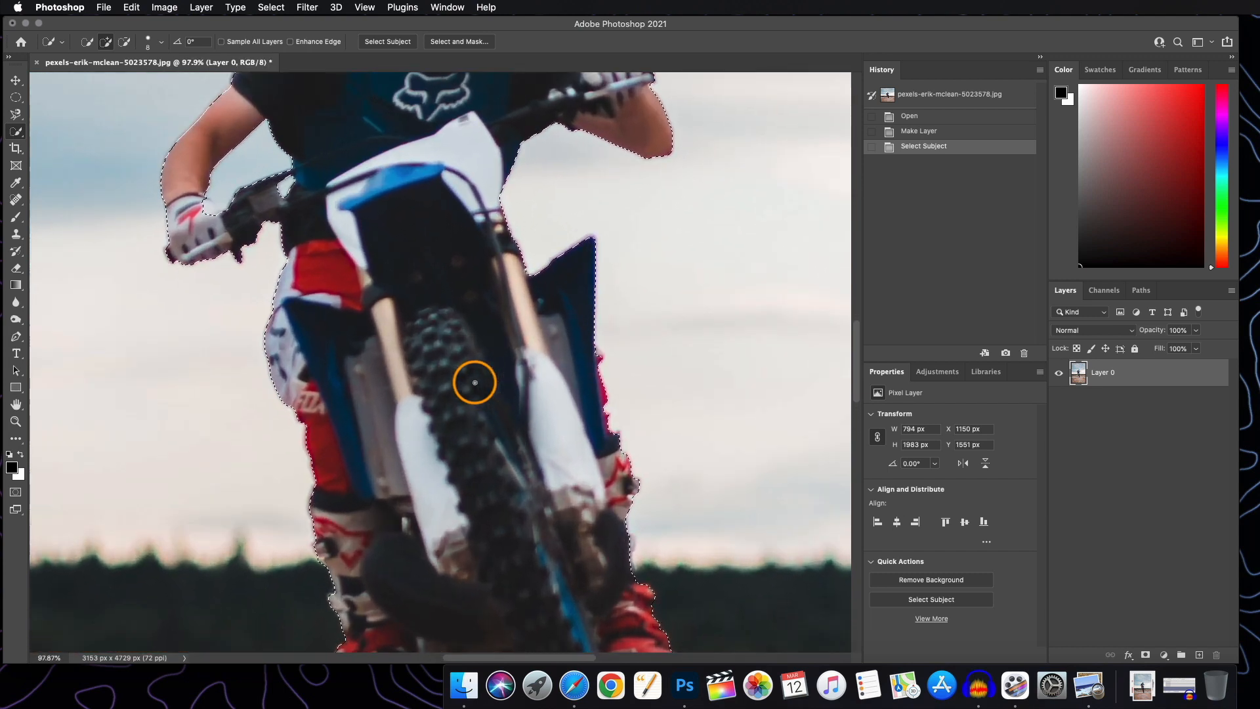
scroll(475, 383, up, 10)
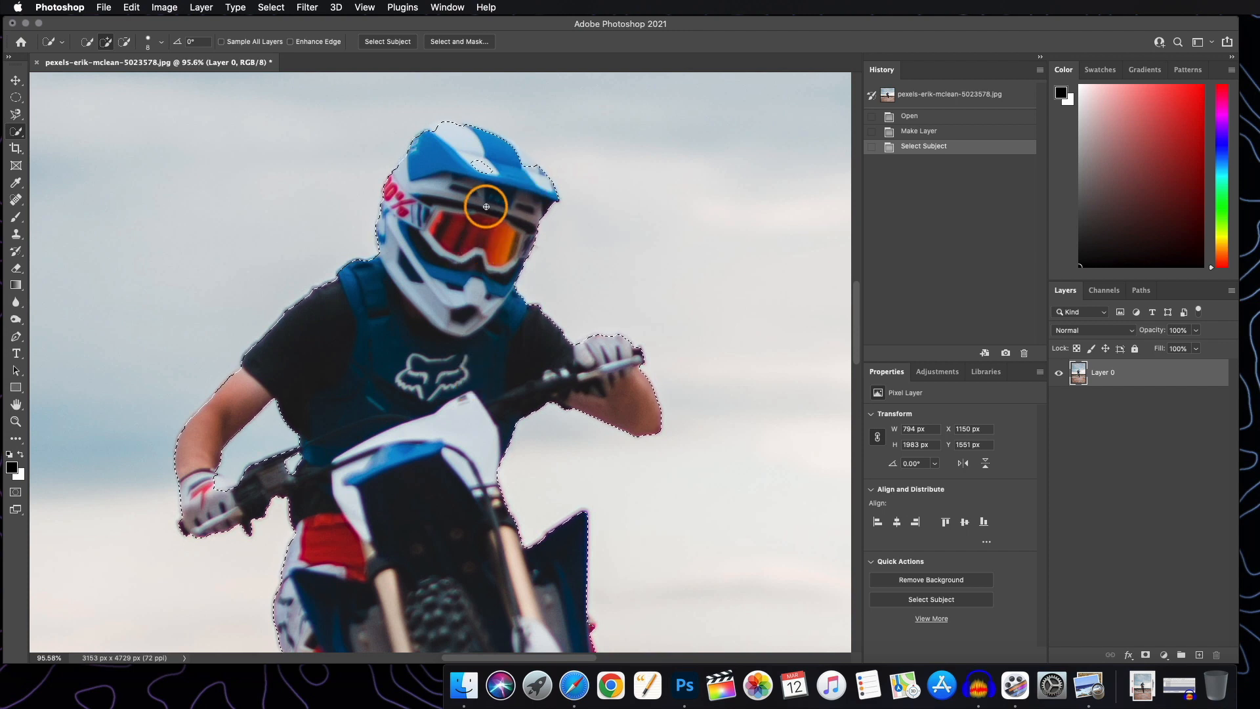
scroll(484, 204, up, 3)
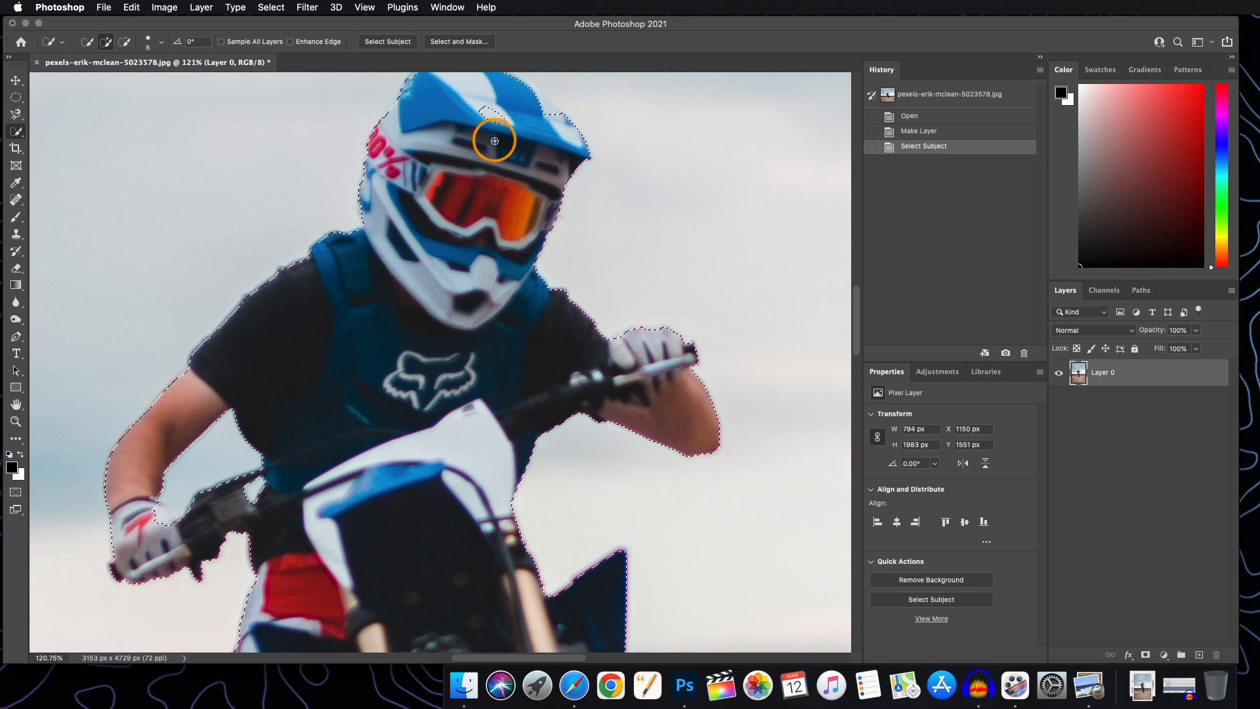
scroll(496, 197, up, 3)
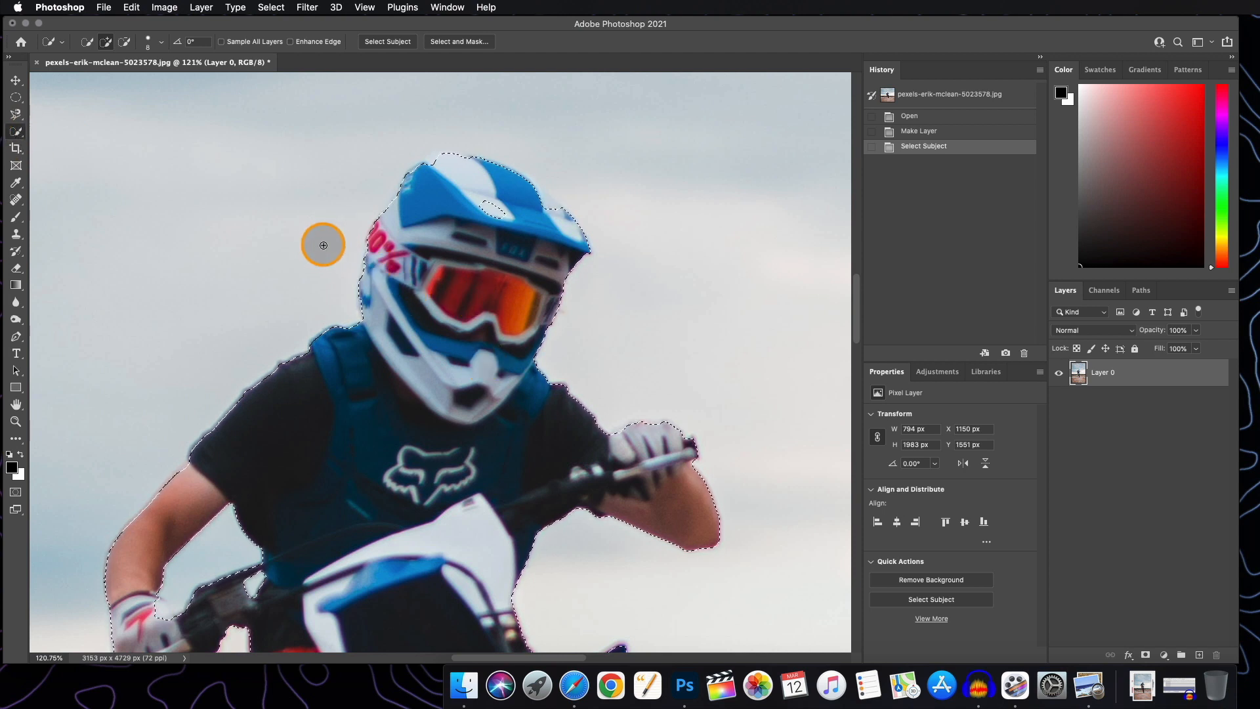
key(bracketright)
key(bracketright)
key(bracketright)
key(bracketright)
key(bracketright)
key(bracketright)
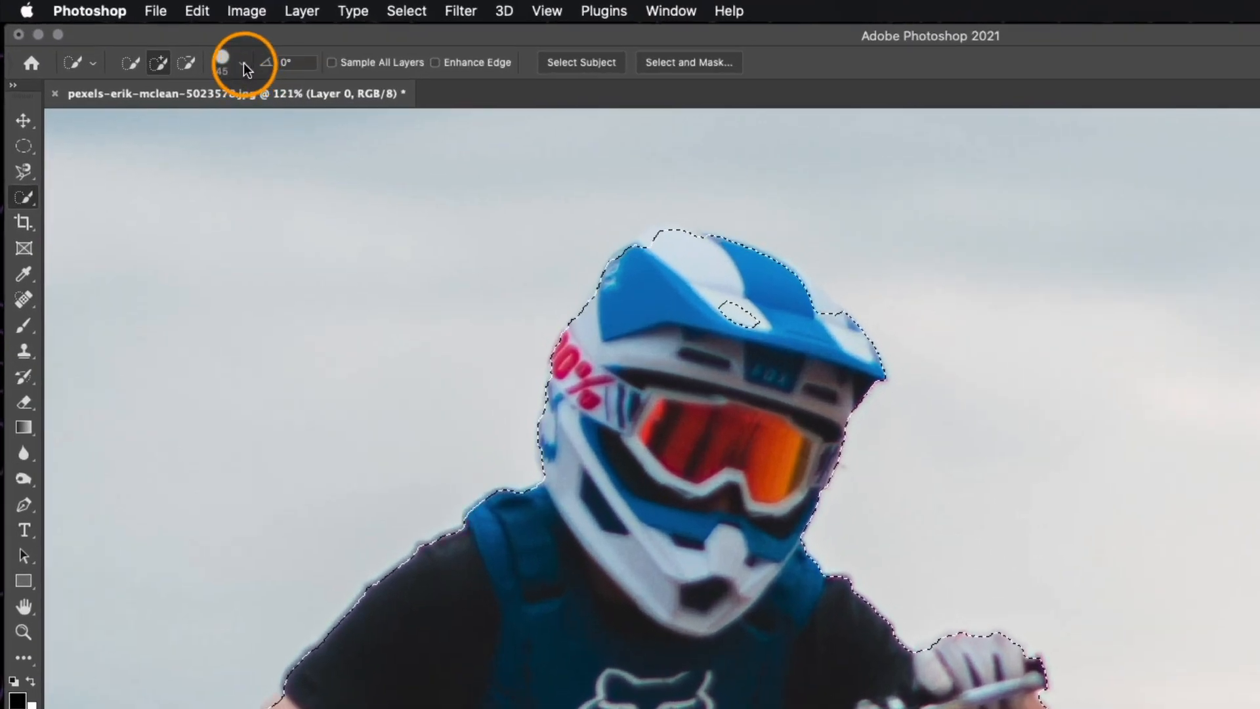
Enlarge the Quick Selection brush to 71 px and try it over the white patch on the helmet
click(162, 41)
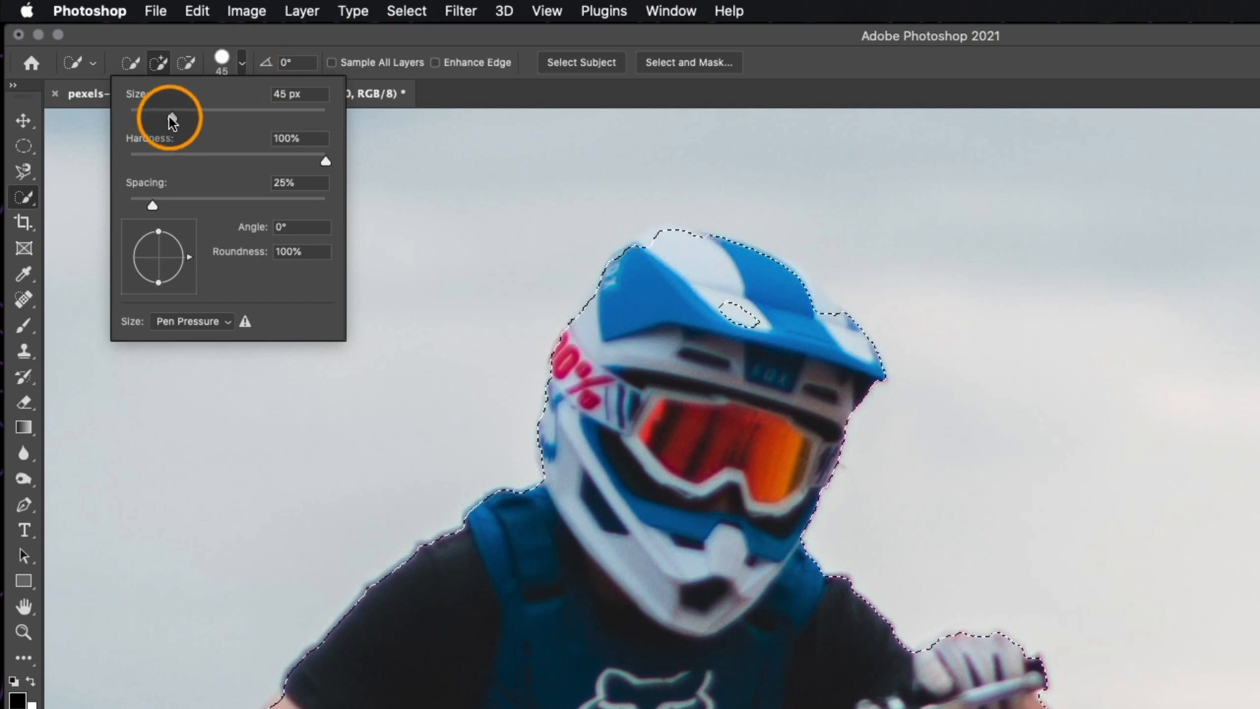
mouse_move(169, 117)
mouse_down()
mouse_move(246, 123)
mouse_move(187, 124)
mouse_move(198, 125)
mouse_up()
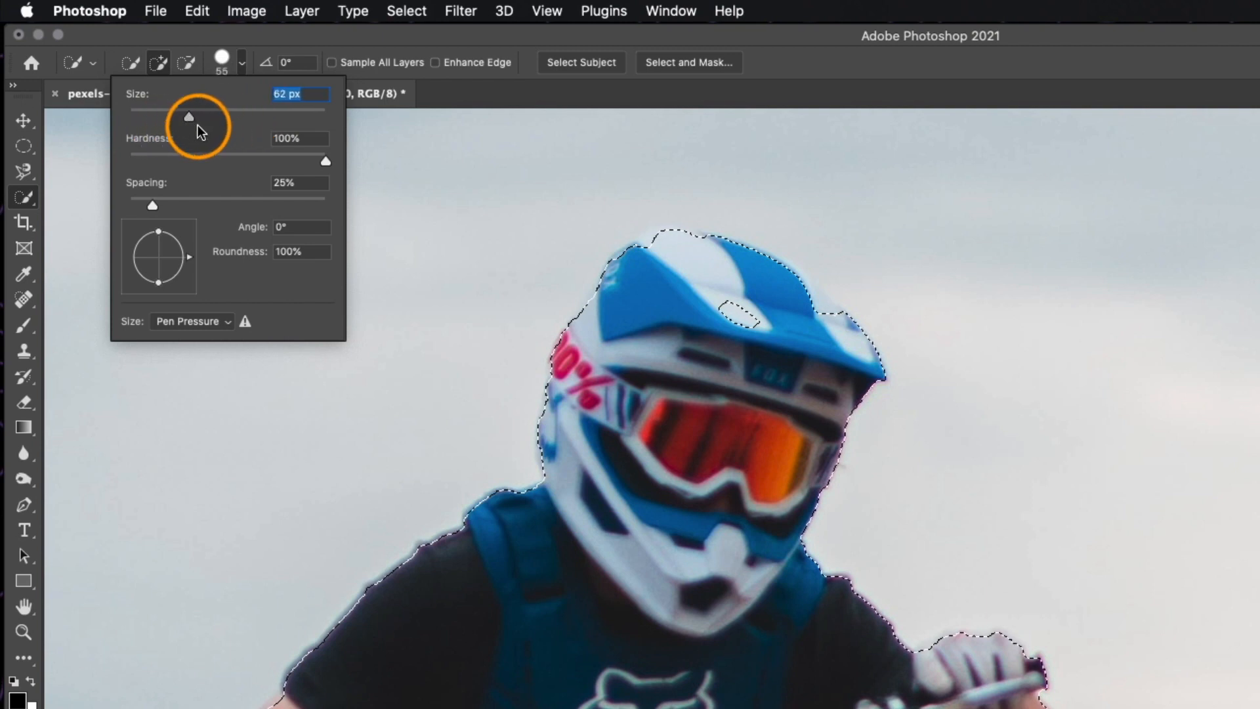
click(241, 63)
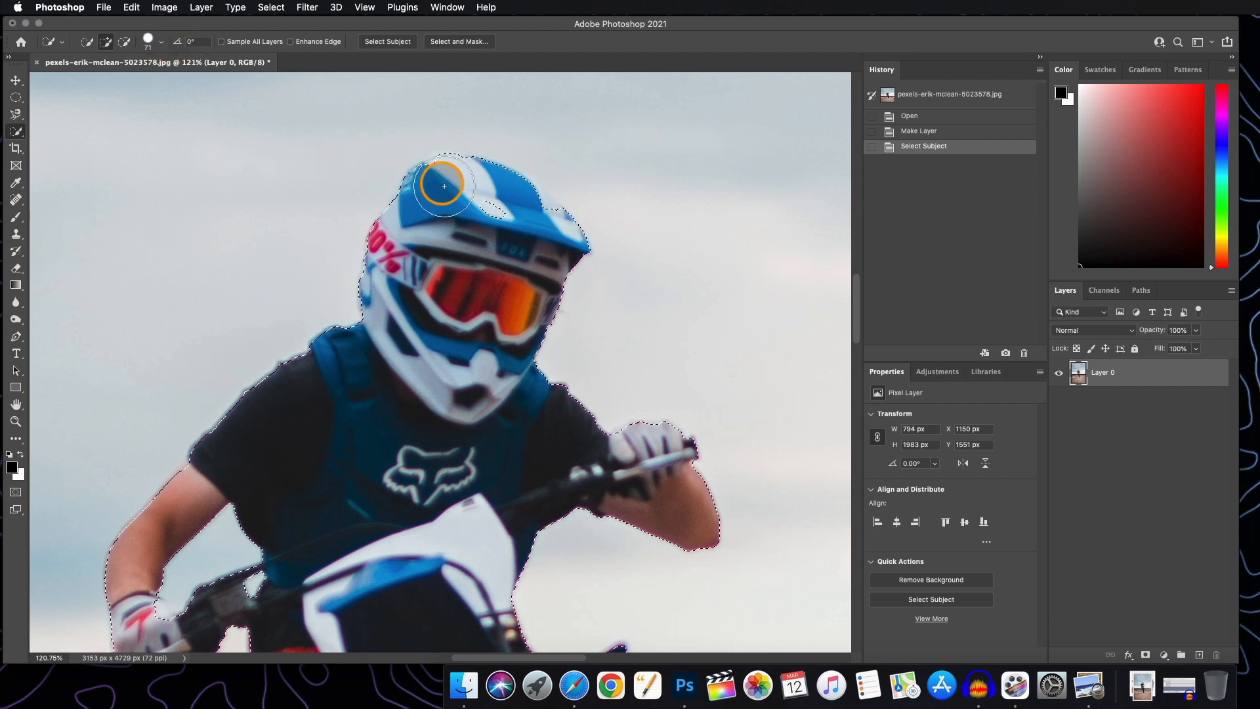
drag(461, 198, 488, 213)
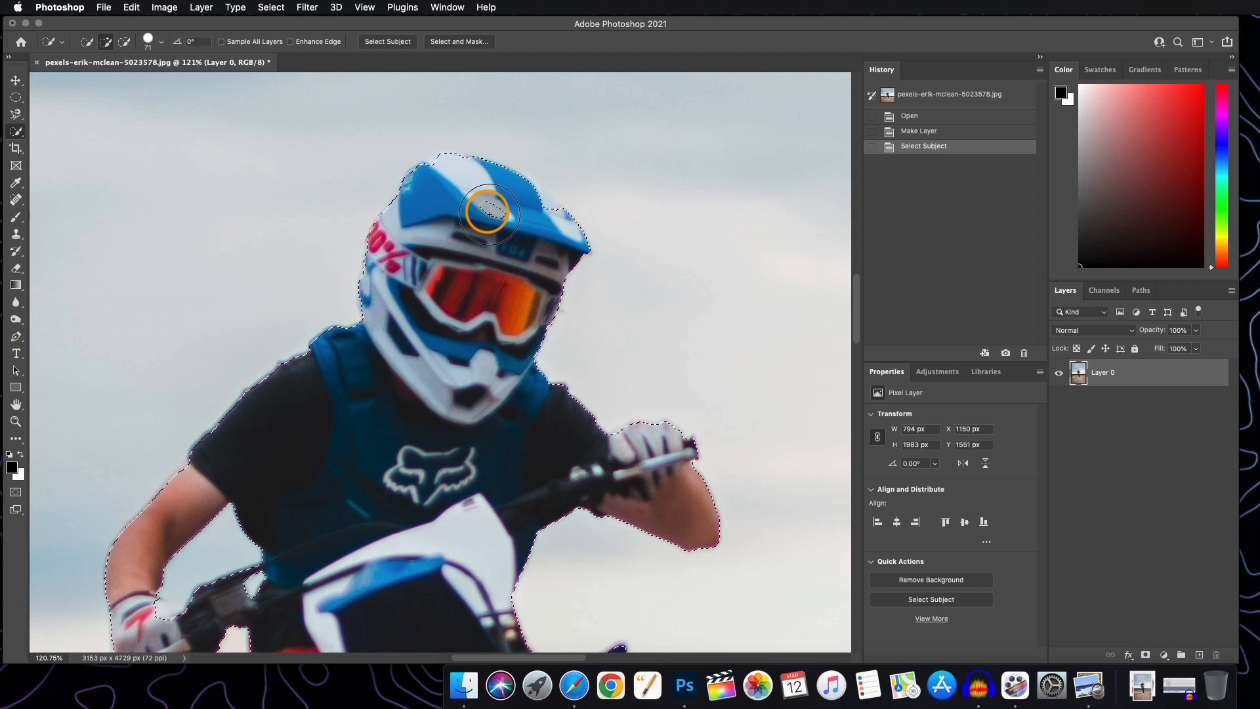
Reduce the brush size to 45 px and add the missed patch and upper edges of the helmet to the selection
key(bracketleft)
key(bracketleft)
key(bracketleft)
key(bracketleft)
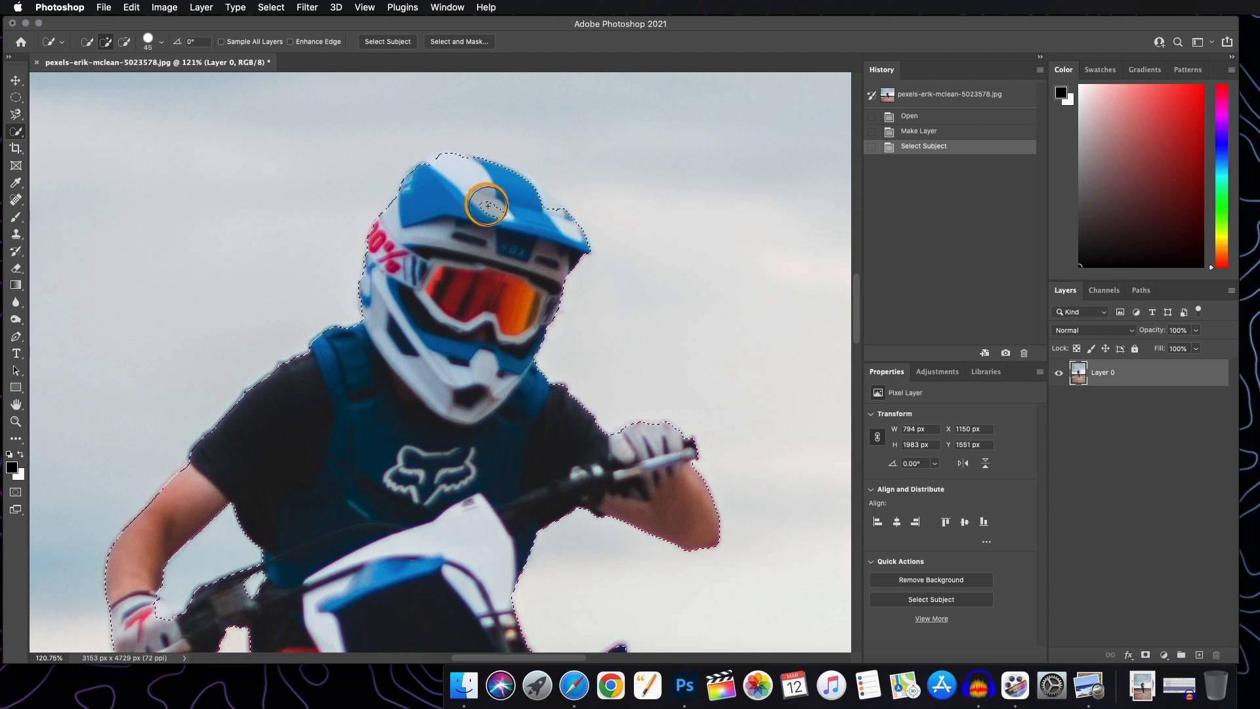
drag(495, 214, 497, 221)
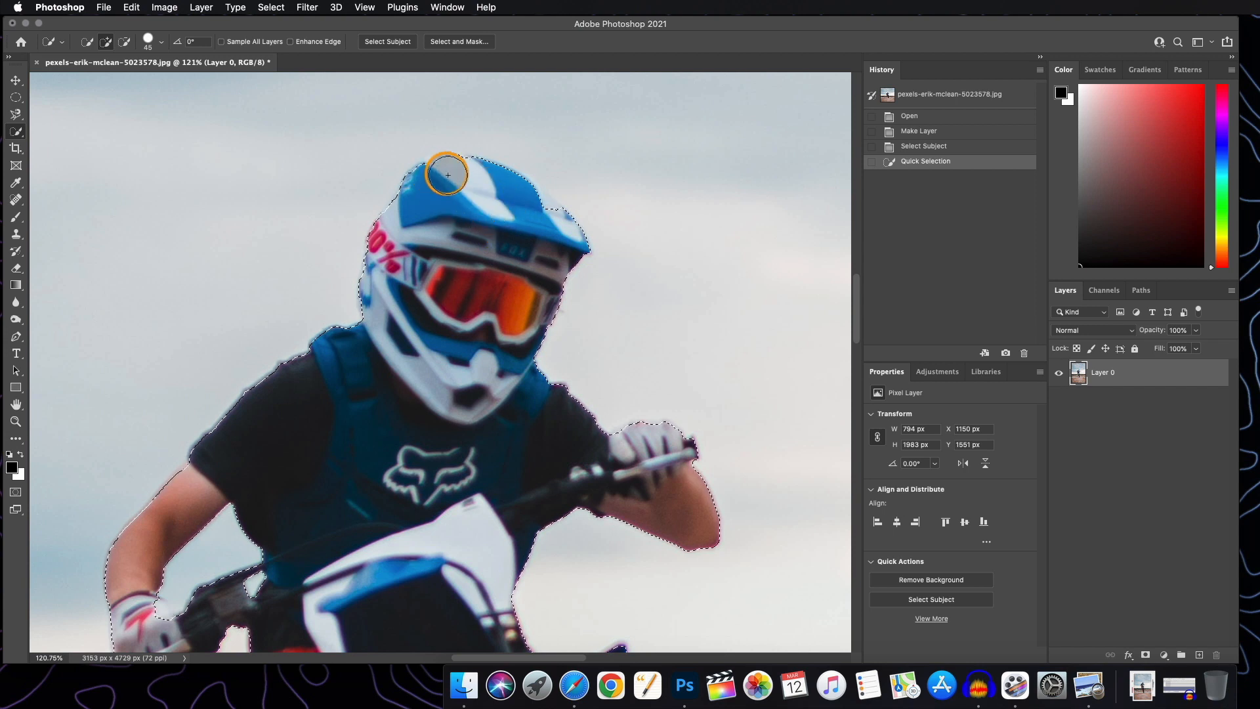
drag(436, 178, 422, 185)
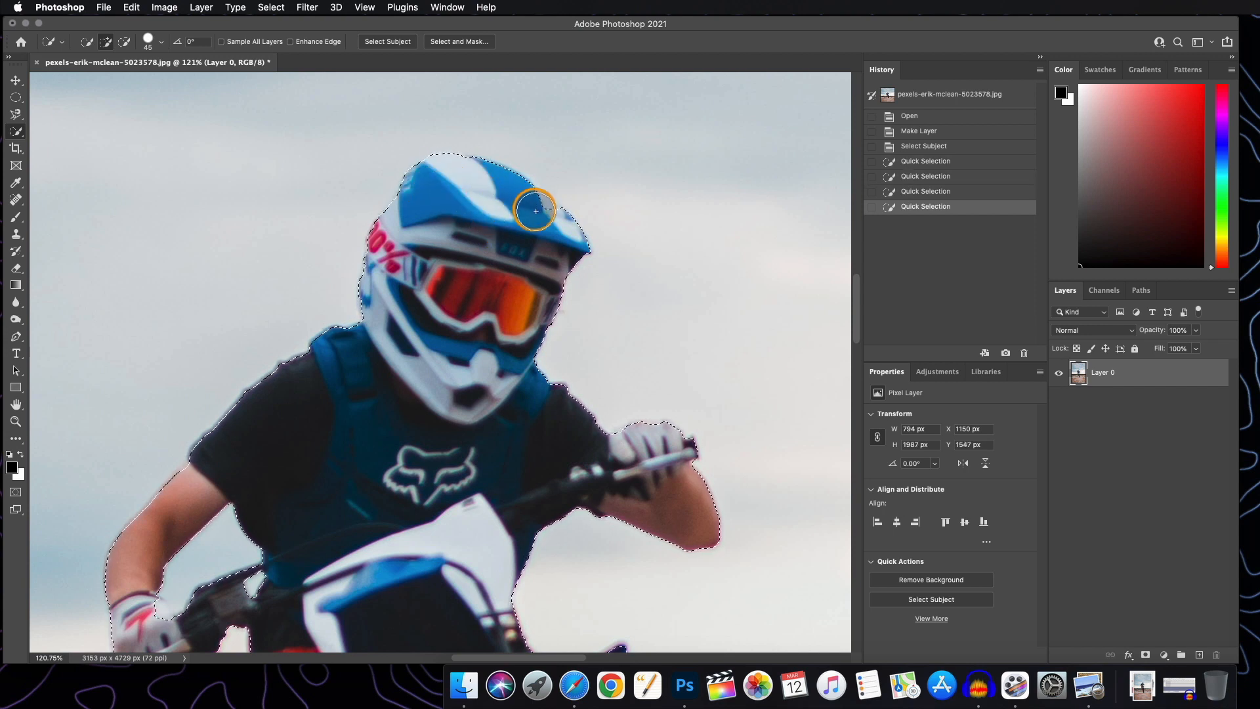
mouse_move(532, 208)
mouse_down()
mouse_move(541, 216)
mouse_move(528, 200)
mouse_up()
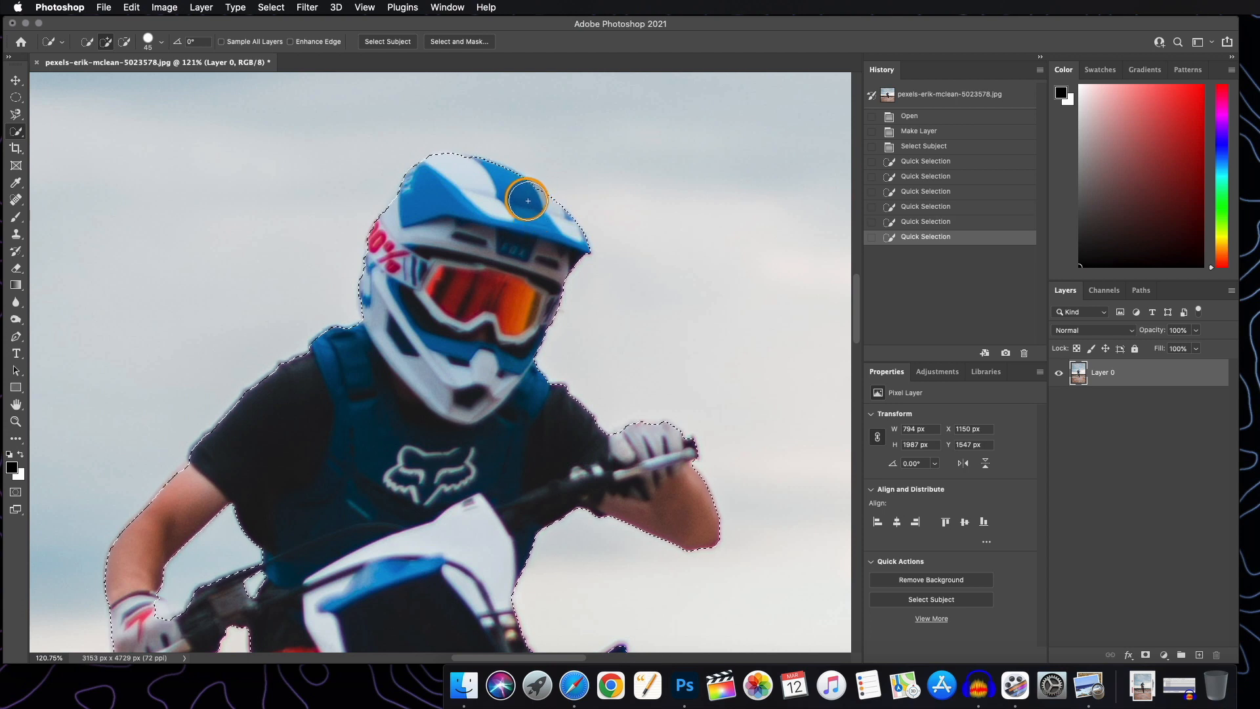
click(521, 197)
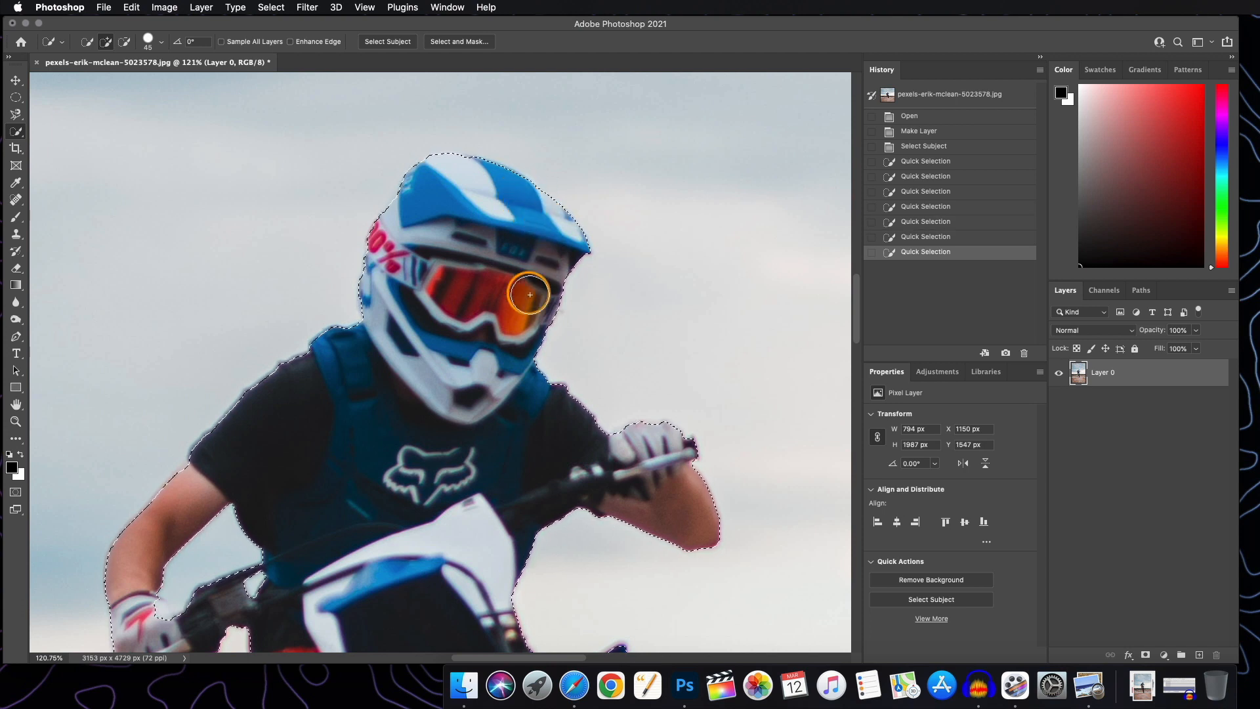
Add the missed edge of the rider's leg guard just above the red boot to the selection
scroll(520, 315, down, 5)
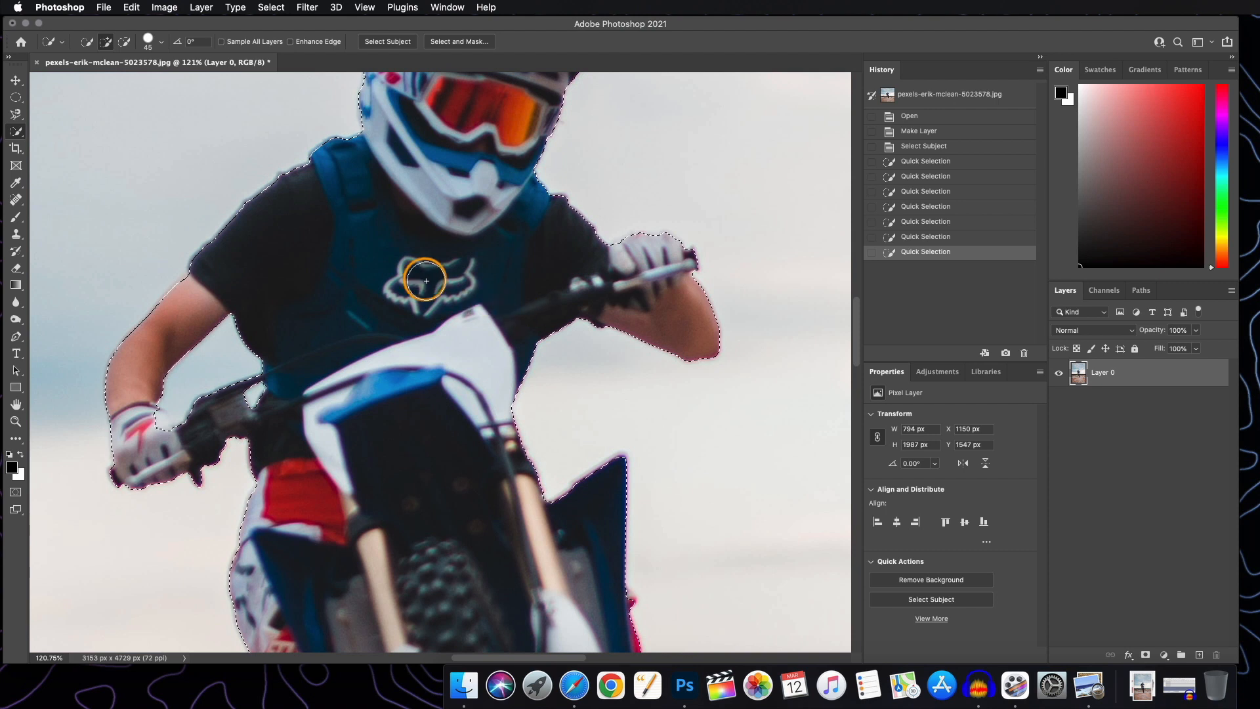
scroll(357, 217, down, 8)
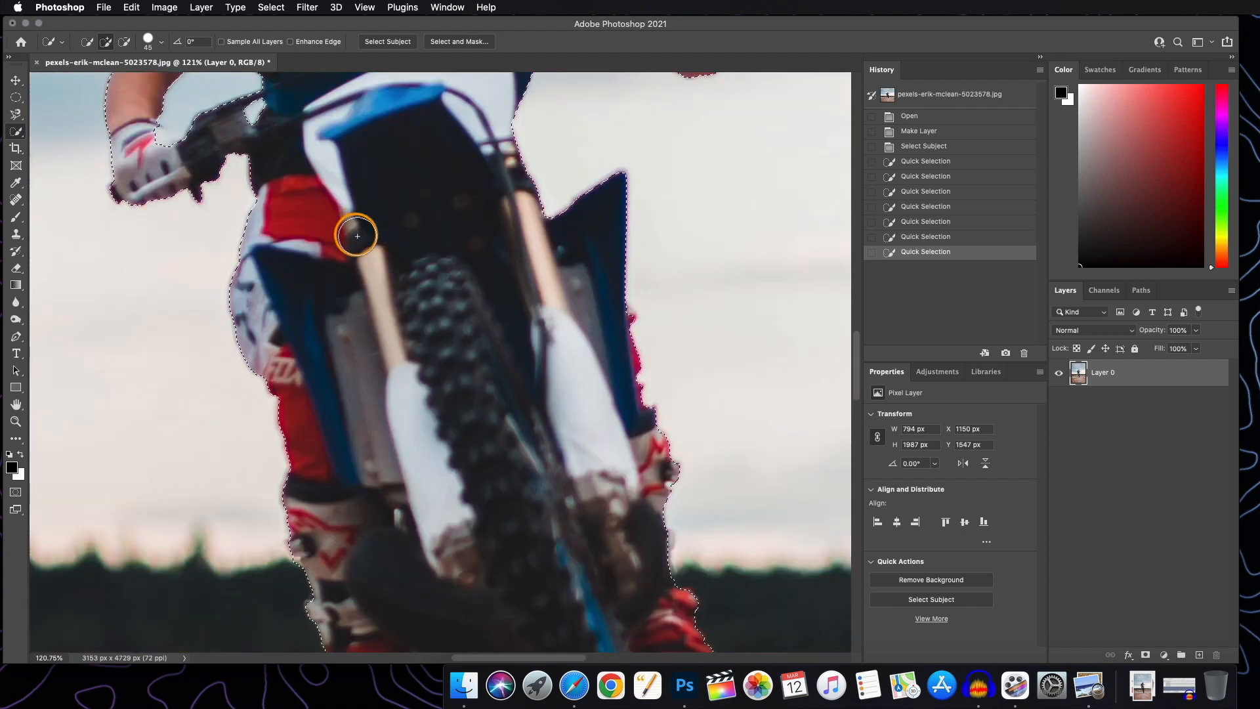
scroll(354, 234, down, 3)
scroll(352, 242, down, 6)
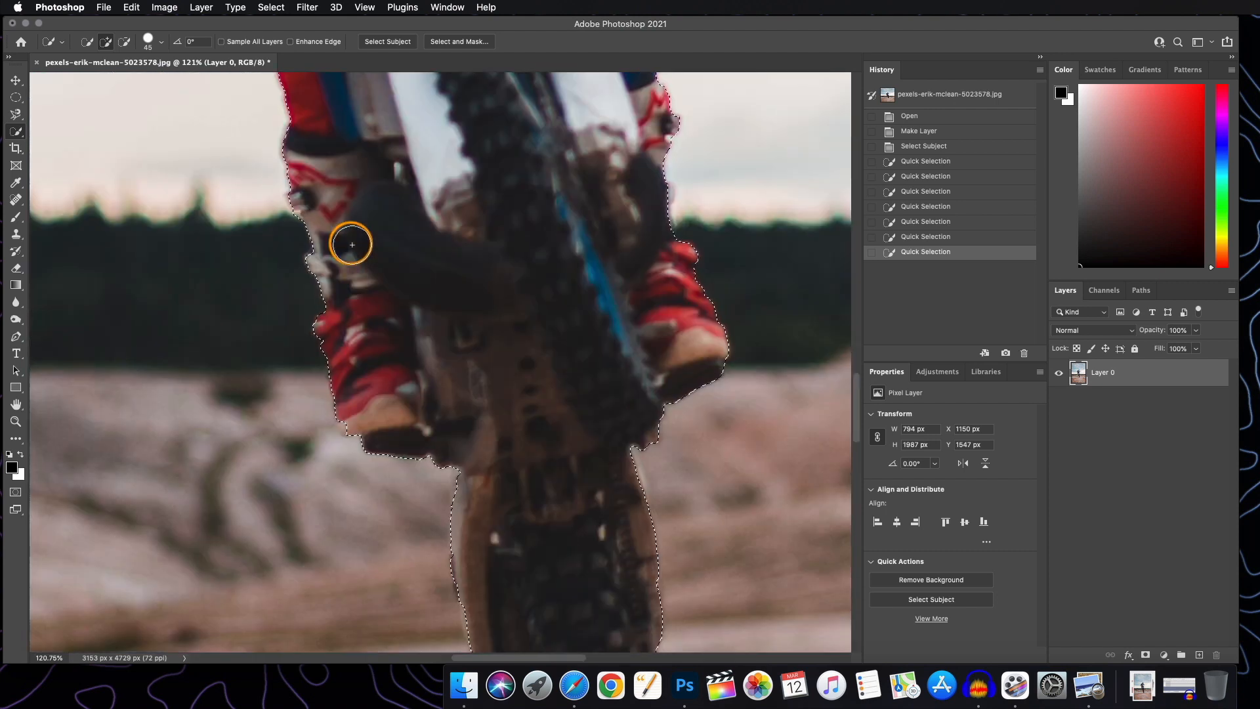
scroll(506, 304, down, 3)
scroll(506, 304, up, 5)
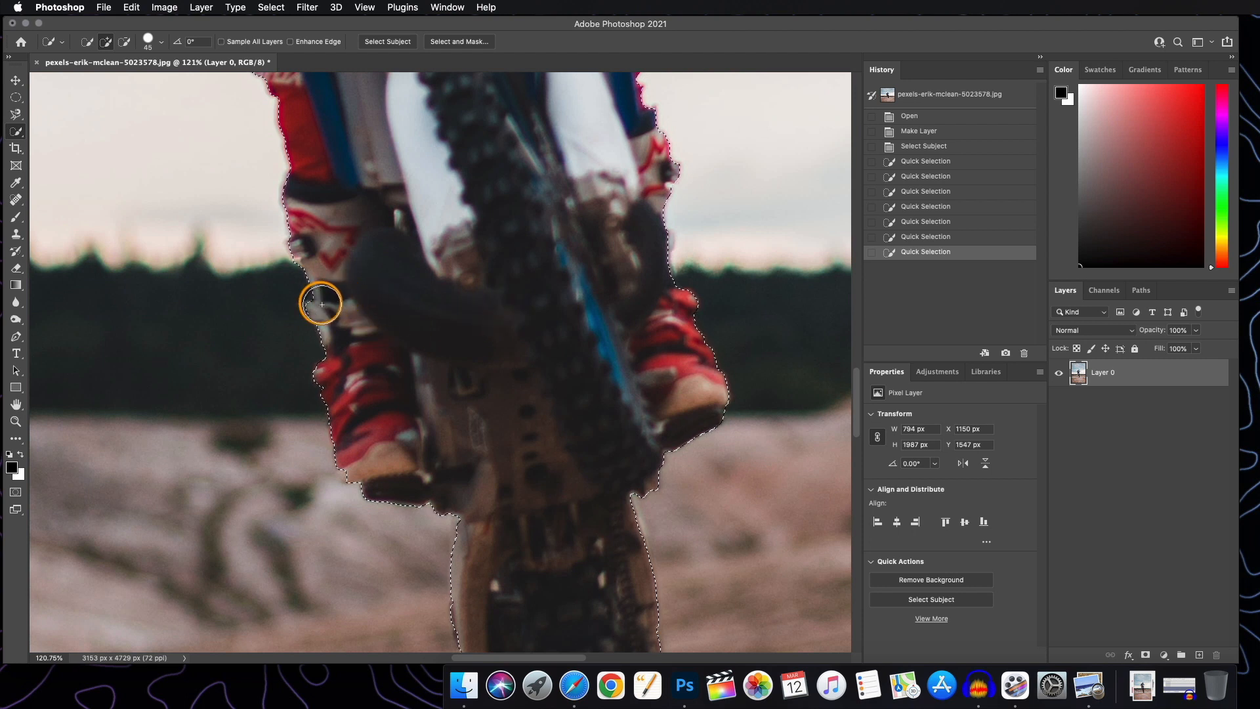
drag(318, 300, 307, 287)
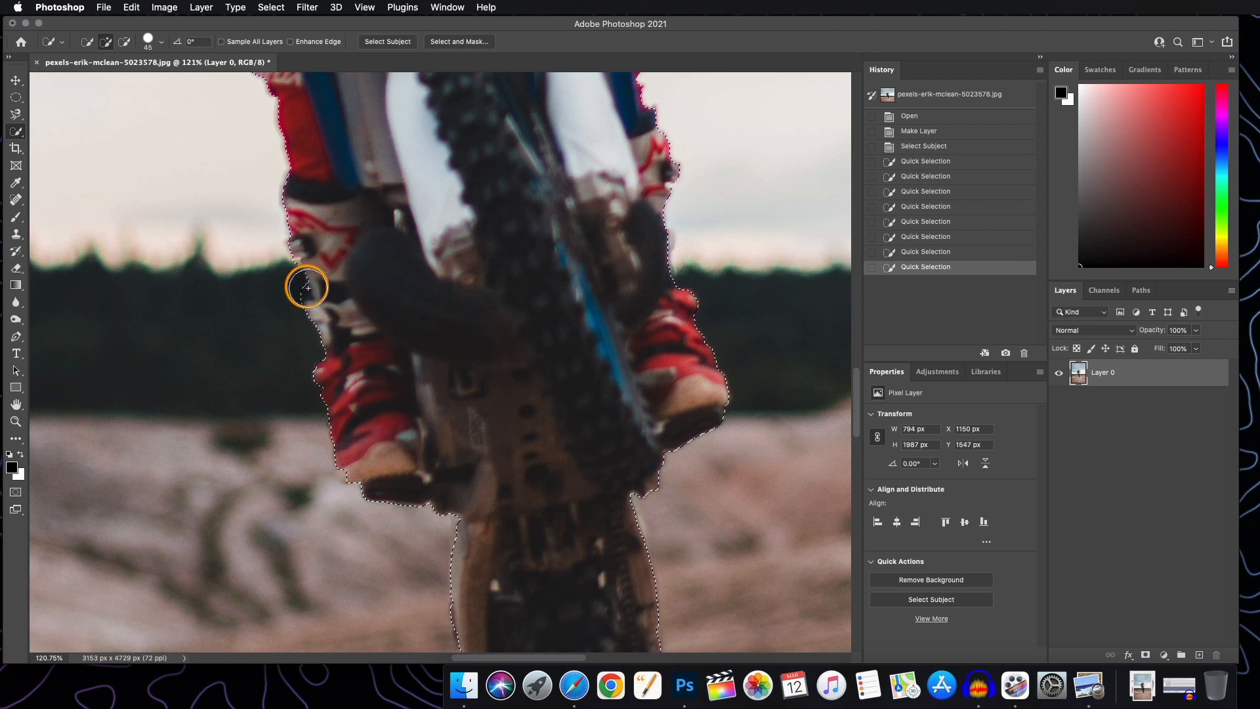
click(305, 297)
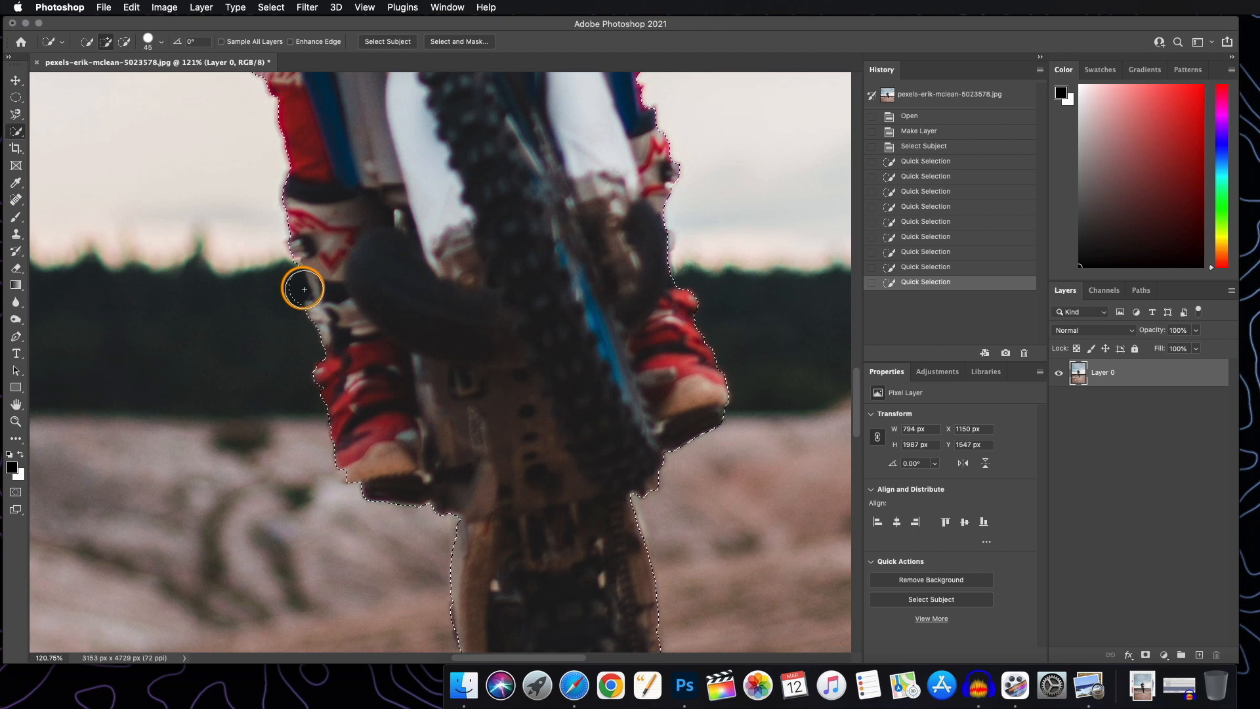
Subtract the dark tree background beside the rider's leg guard from the selection
key(alt)
mouse_move(289, 290)
mouse_down()
mouse_move(248, 275)
mouse_move(240, 225)
mouse_up()
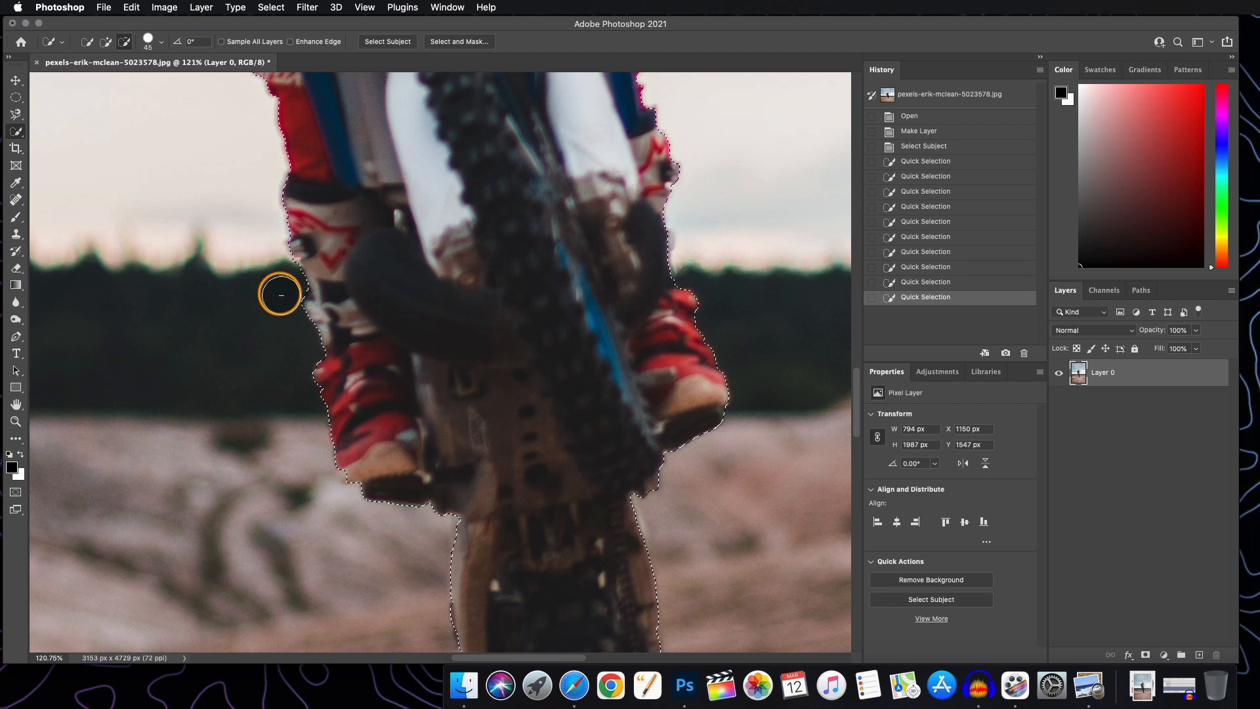
key(alt)
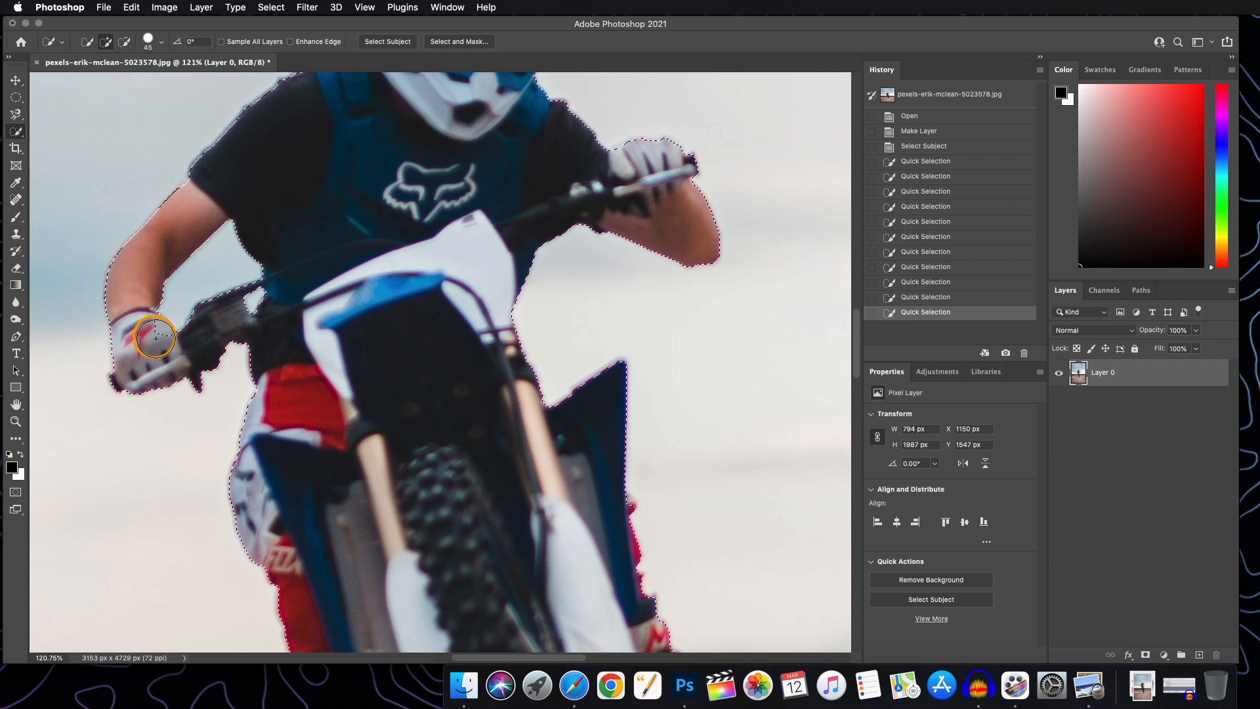
Refine the selection over the rider's glove, handlebar and vest, and check the outline along the whole figure
drag(155, 337, 167, 330)
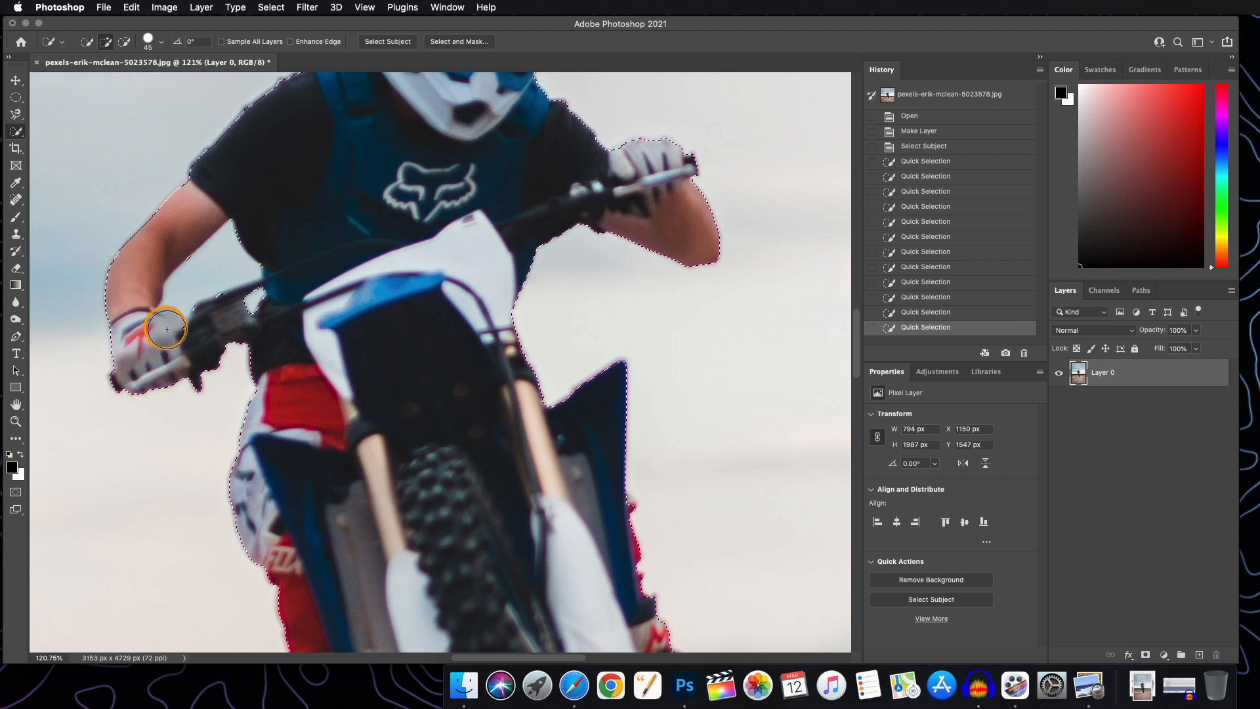
alt+click(239, 246)
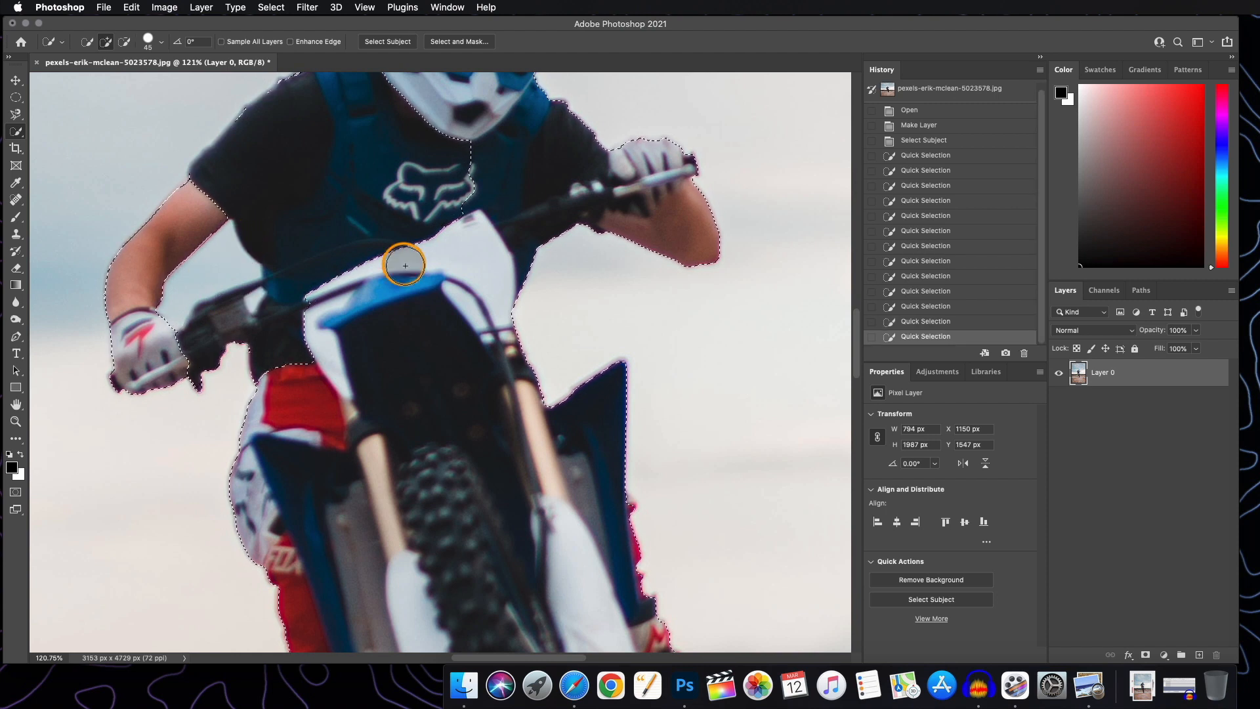
alt+click(446, 185)
scroll(438, 239, up, 7)
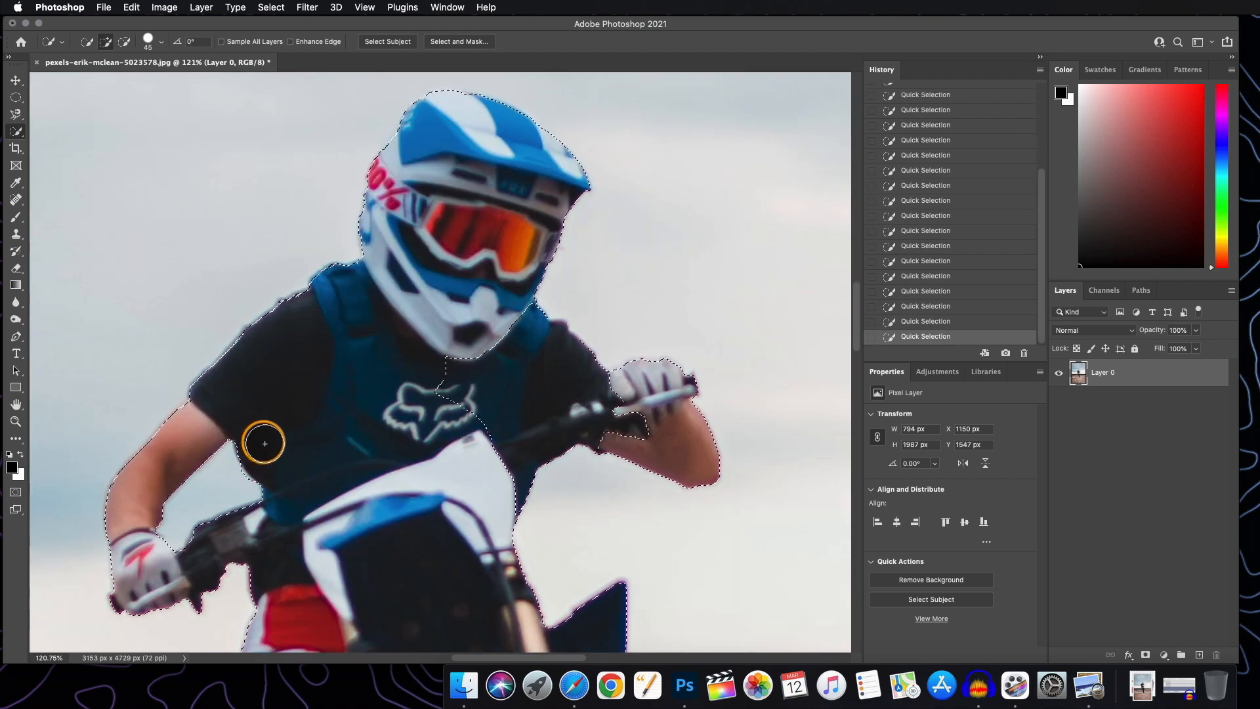
scroll(394, 343, down, 15)
scroll(398, 344, up, 15)
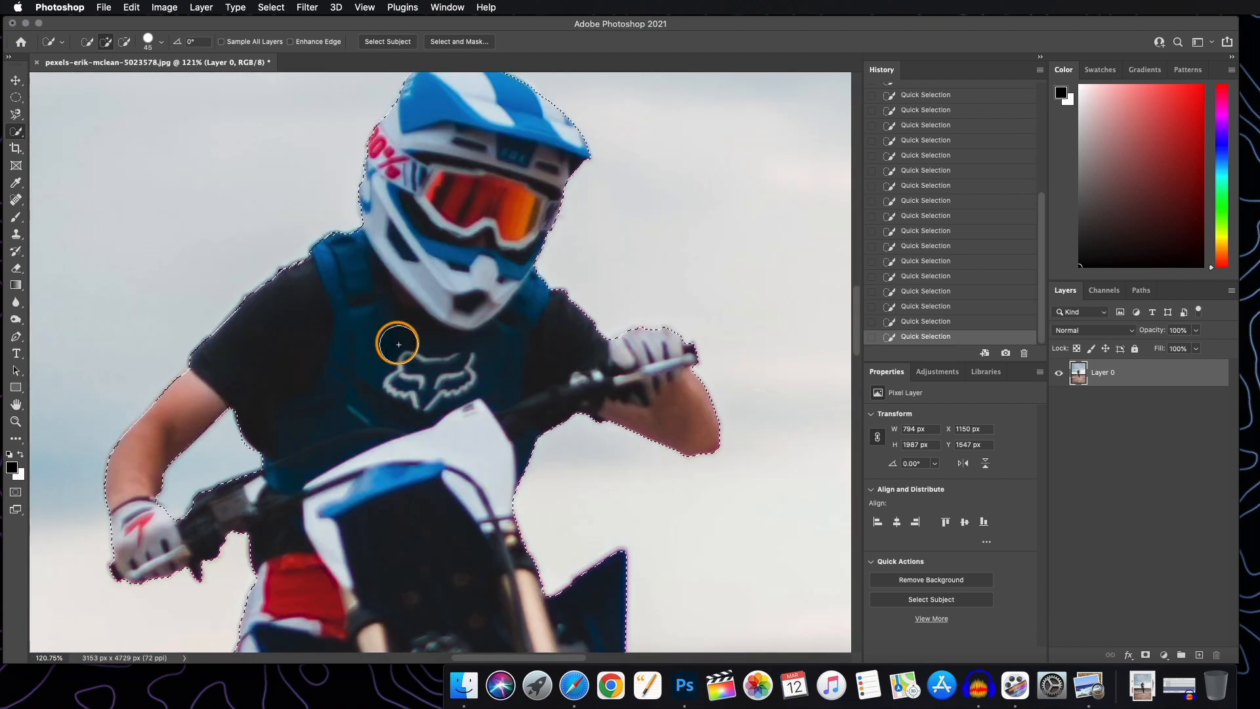
scroll(398, 344, down, 10)
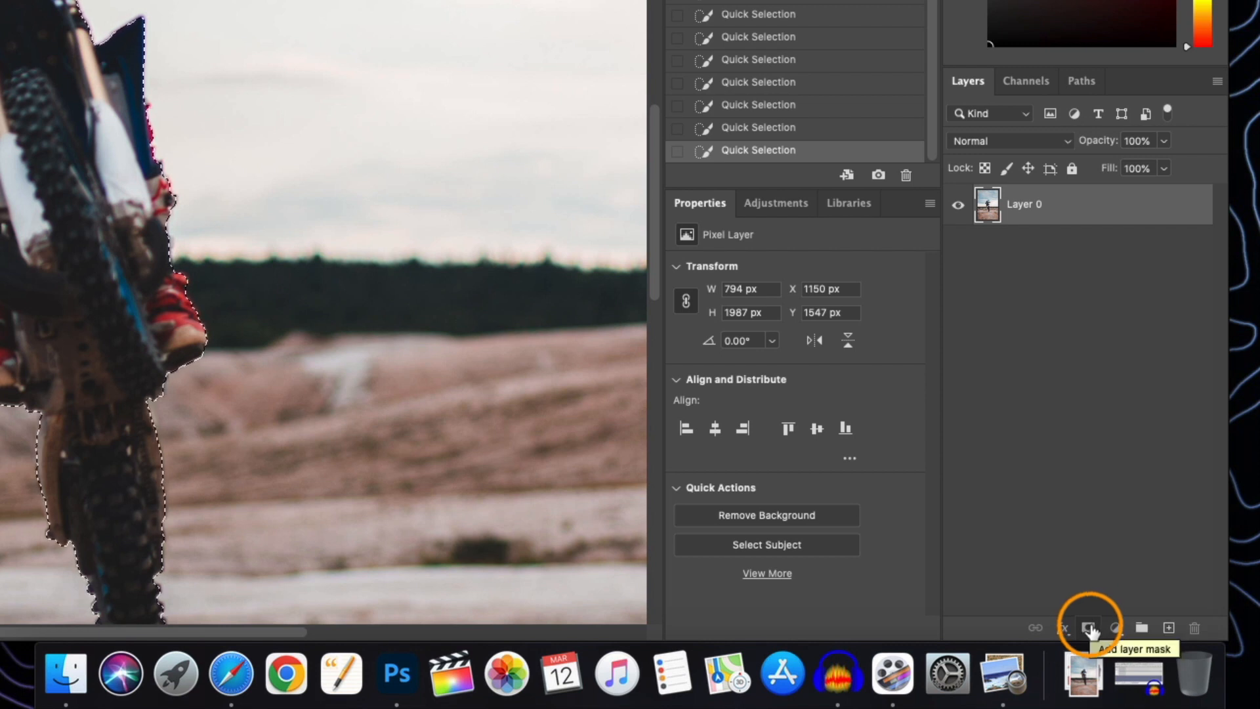
Add a layer mask from the rider selection to hide the background
click(1089, 628)
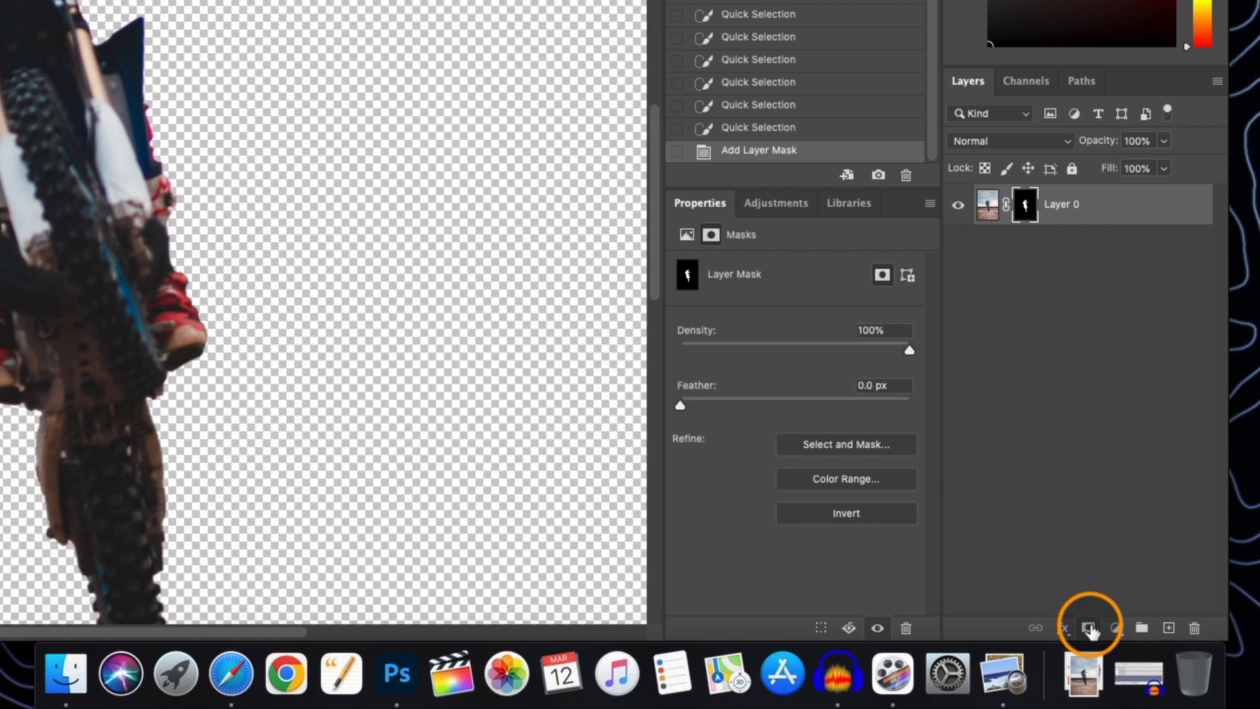
key(super+plus)
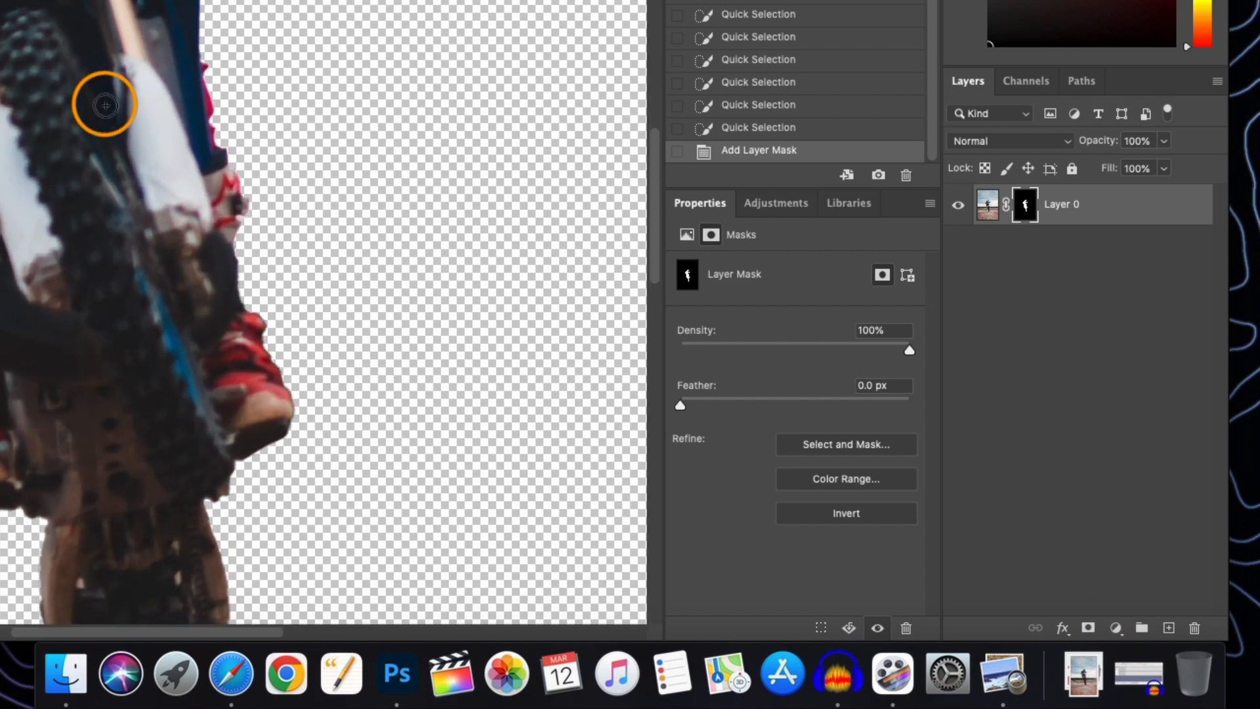
scroll(39, 174, down, 5)
scroll(4, 181, up, 10)
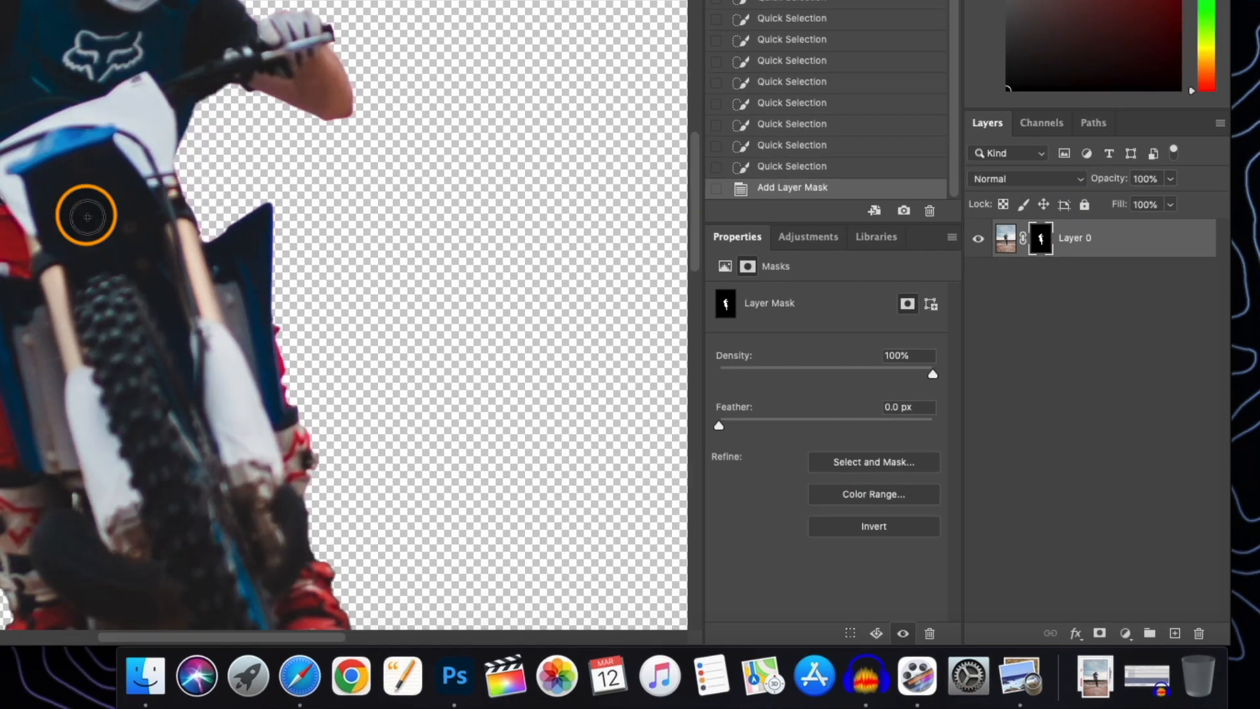
scroll(4, 181, down, 4)
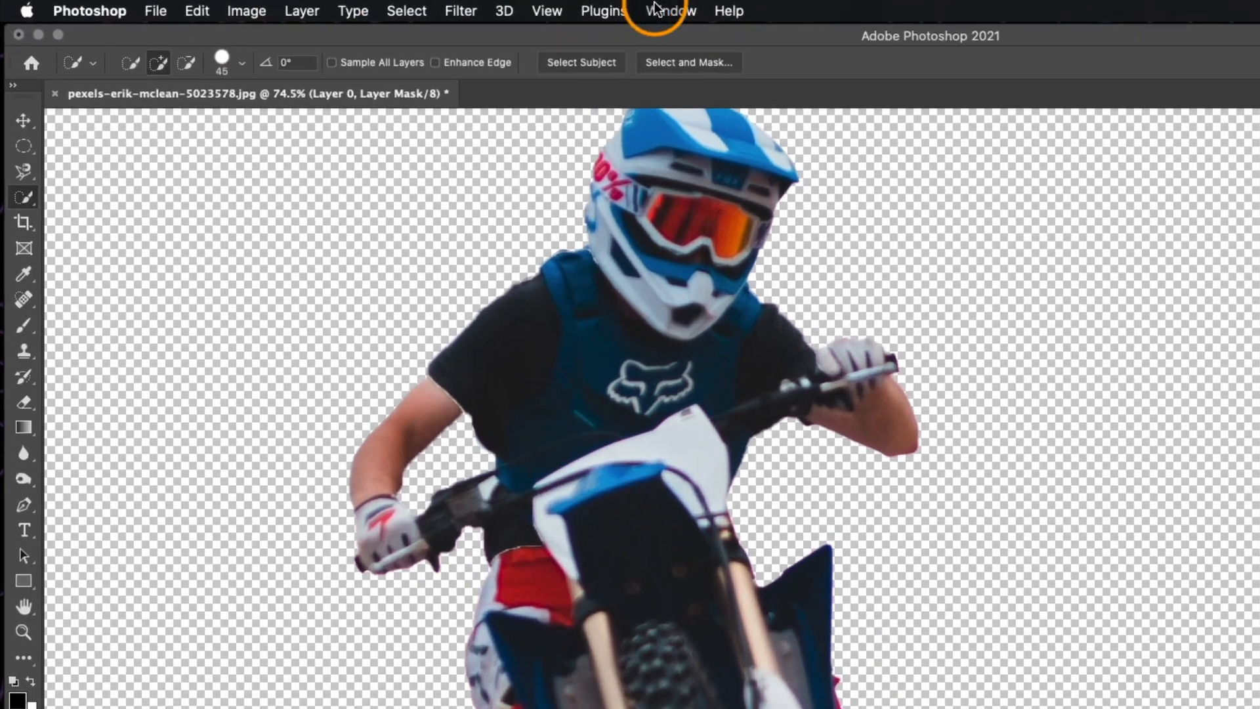
Hide the Properties panel and show it again
click(684, 13)
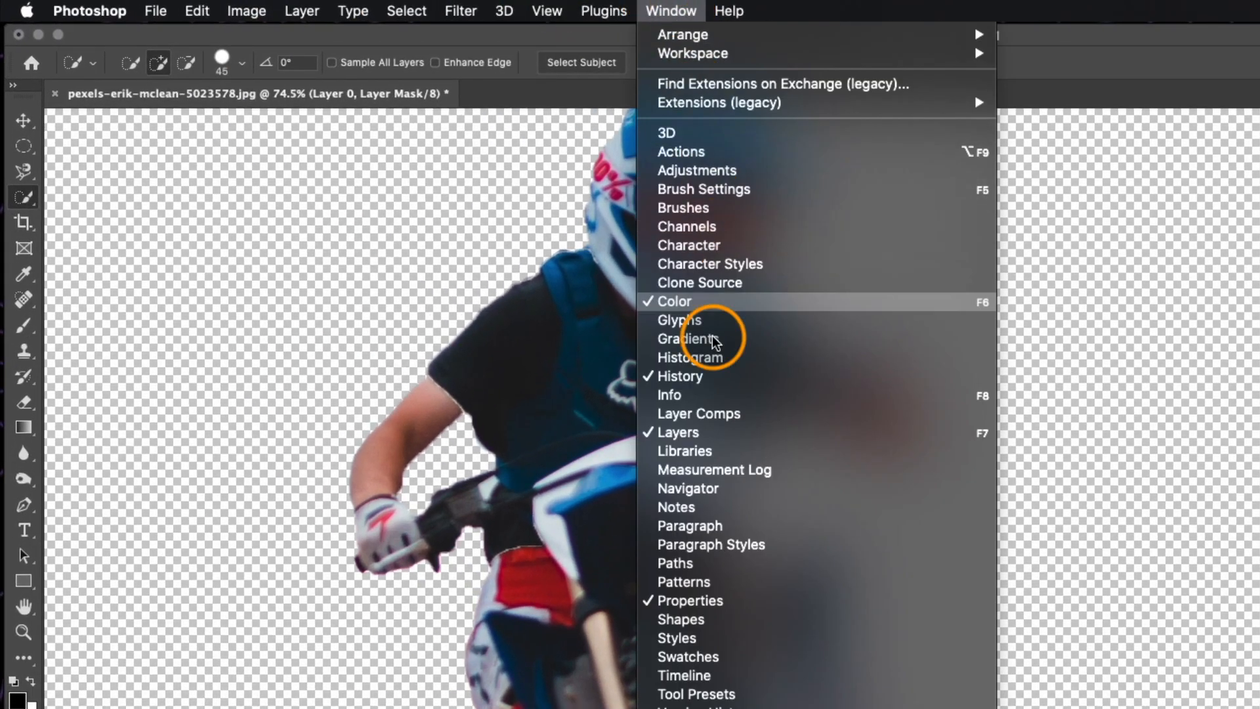
click(646, 601)
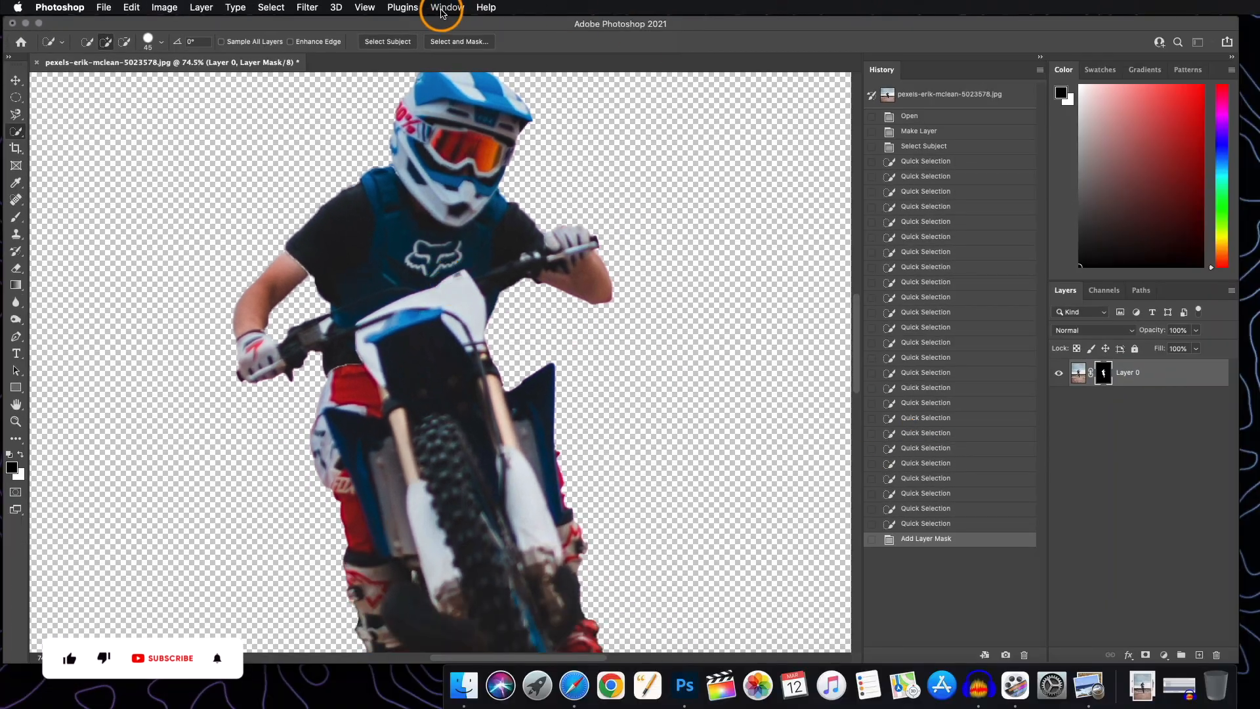
click(502, 9)
click(459, 400)
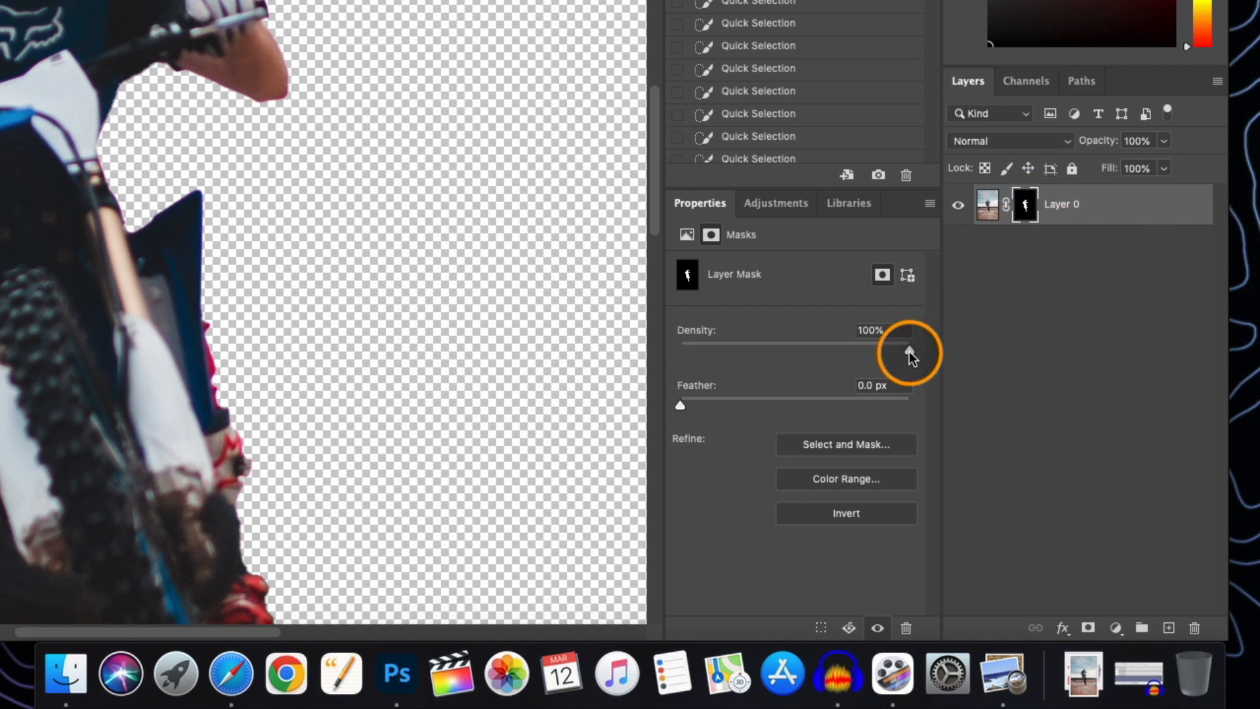
Lower the layer mask's density to 36%
drag(908, 351, 763, 348)
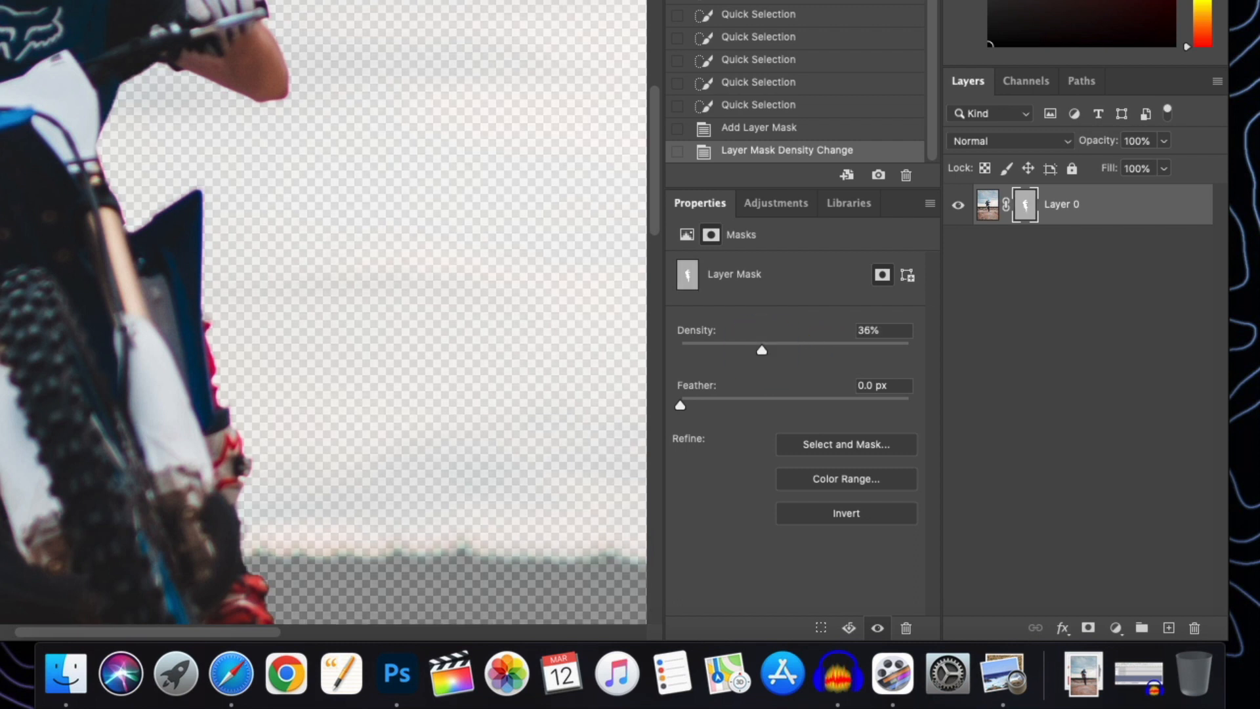
Examine the mask edges along the bike's front, the leg guards and the boots against the semi-transparent background
scroll(332, 258, up, 10)
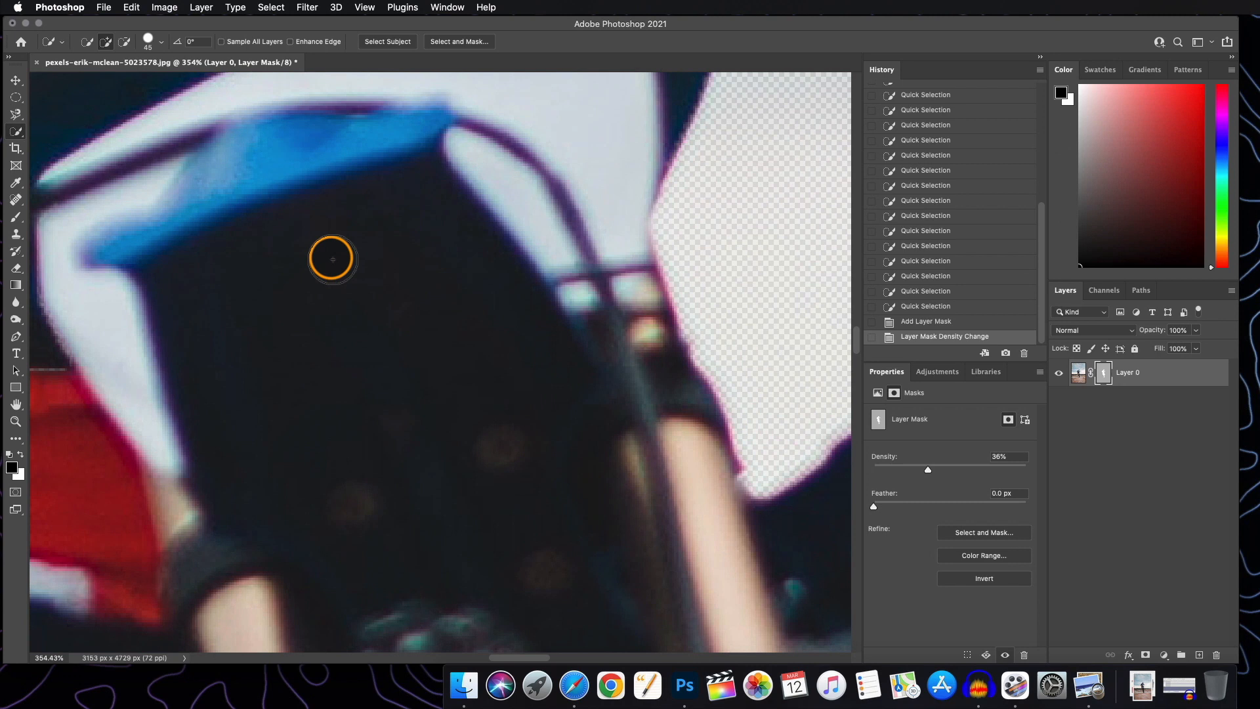
scroll(332, 259, down, 5)
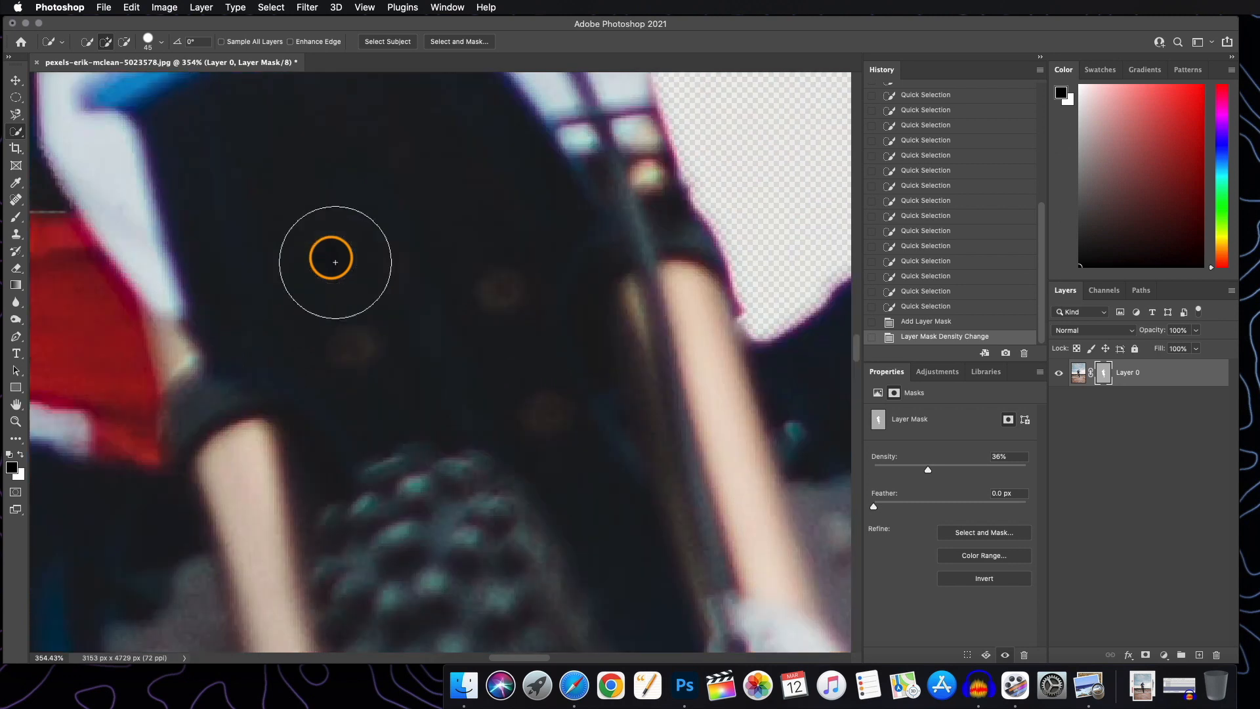
scroll(335, 261, down, 5)
scroll(328, 253, up, 3)
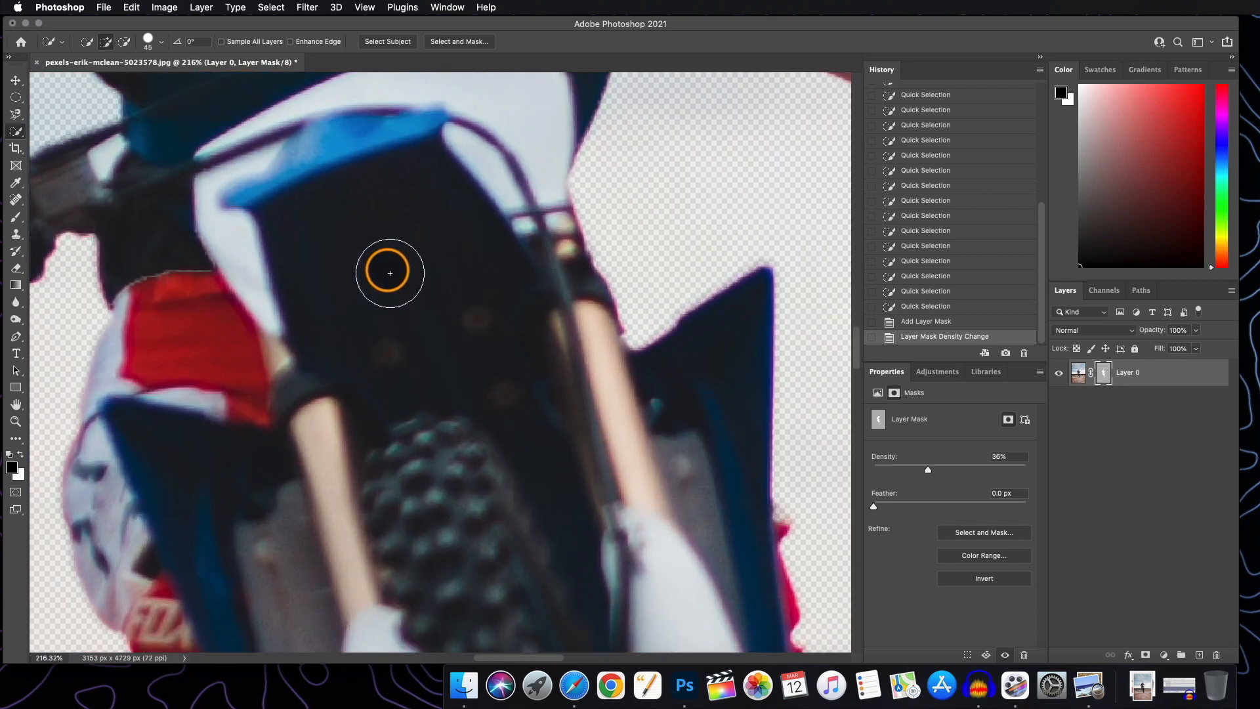
scroll(389, 272, down, 10)
scroll(388, 271, down, 8)
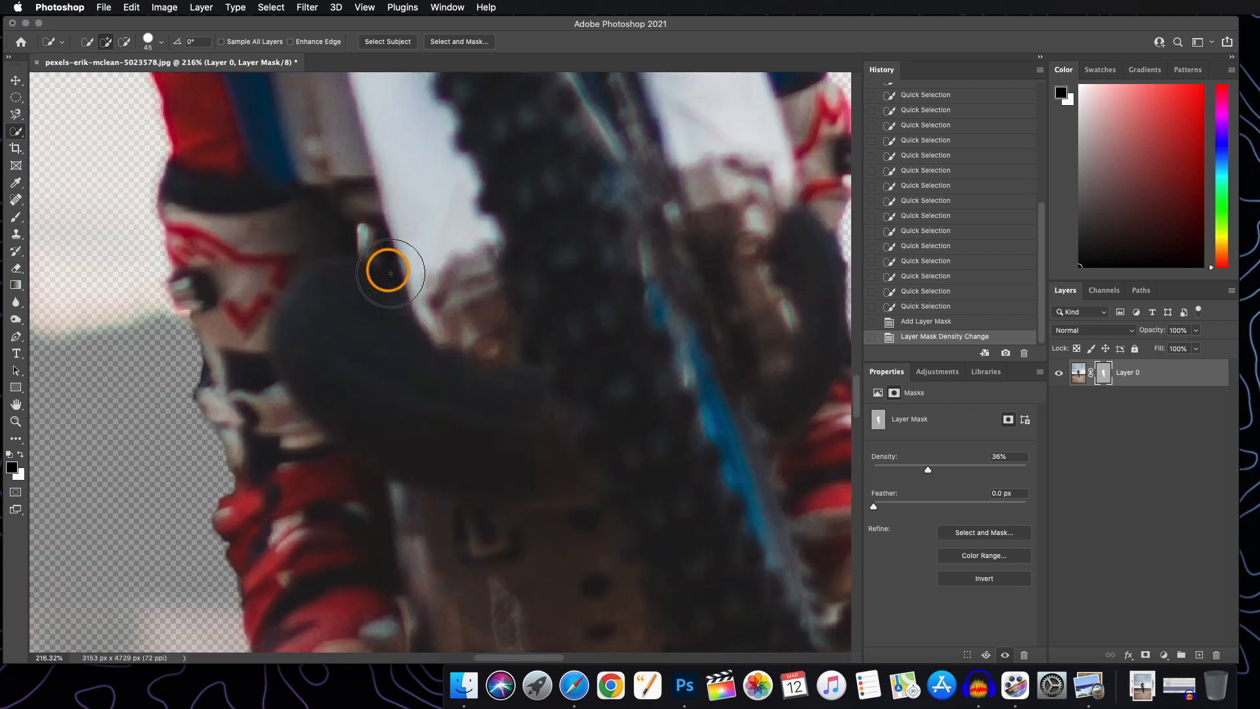
scroll(499, 283, down, 2)
scroll(503, 285, down, 2)
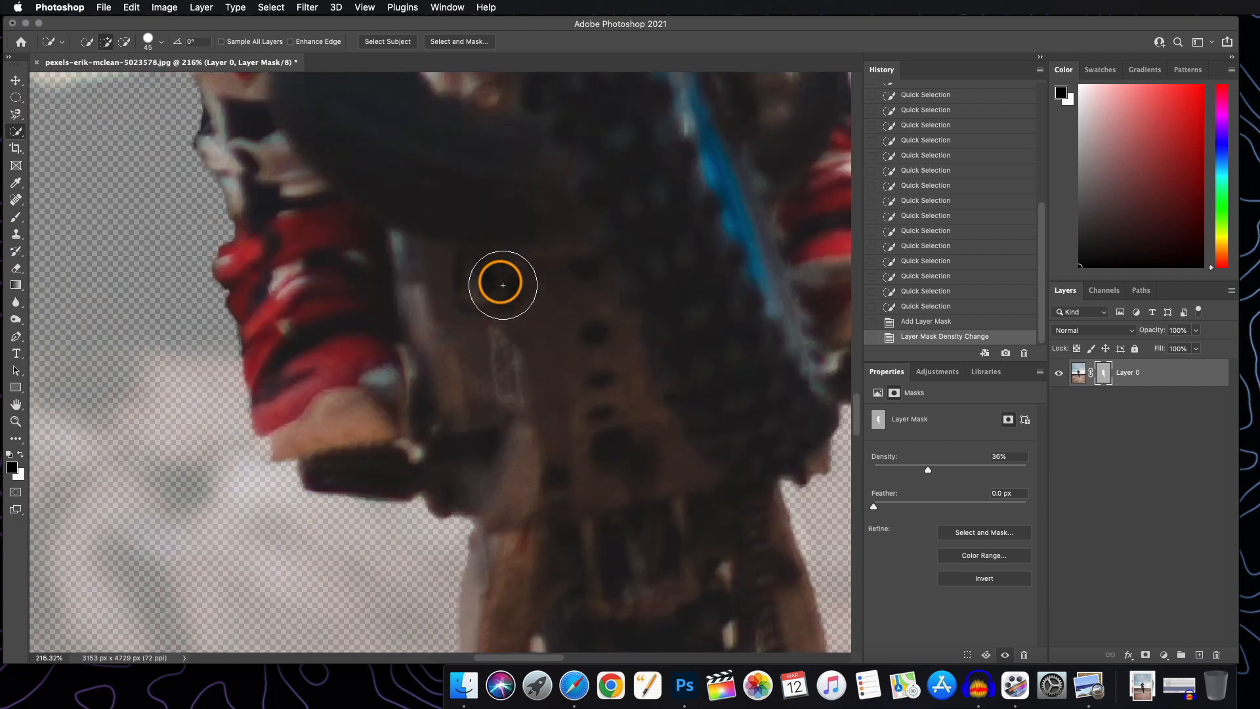
scroll(503, 285, up, 3)
scroll(562, 272, down, 1)
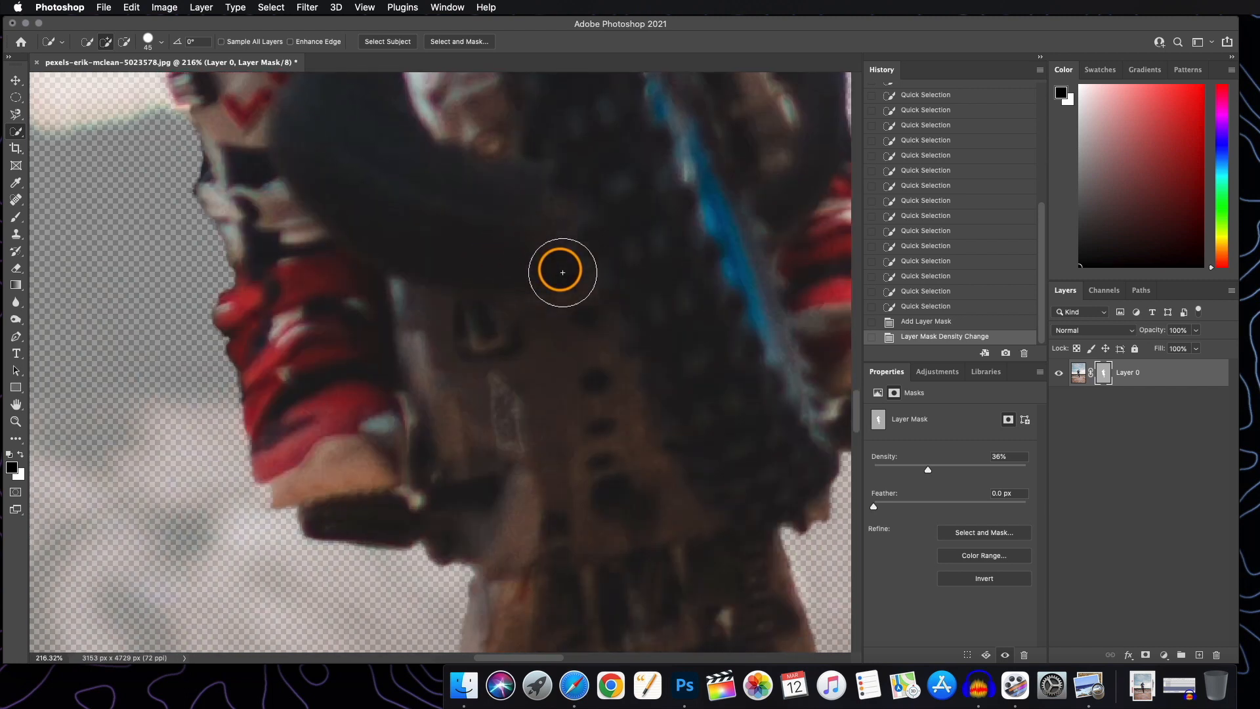
scroll(562, 272, up, 3)
scroll(720, 191, up, 2)
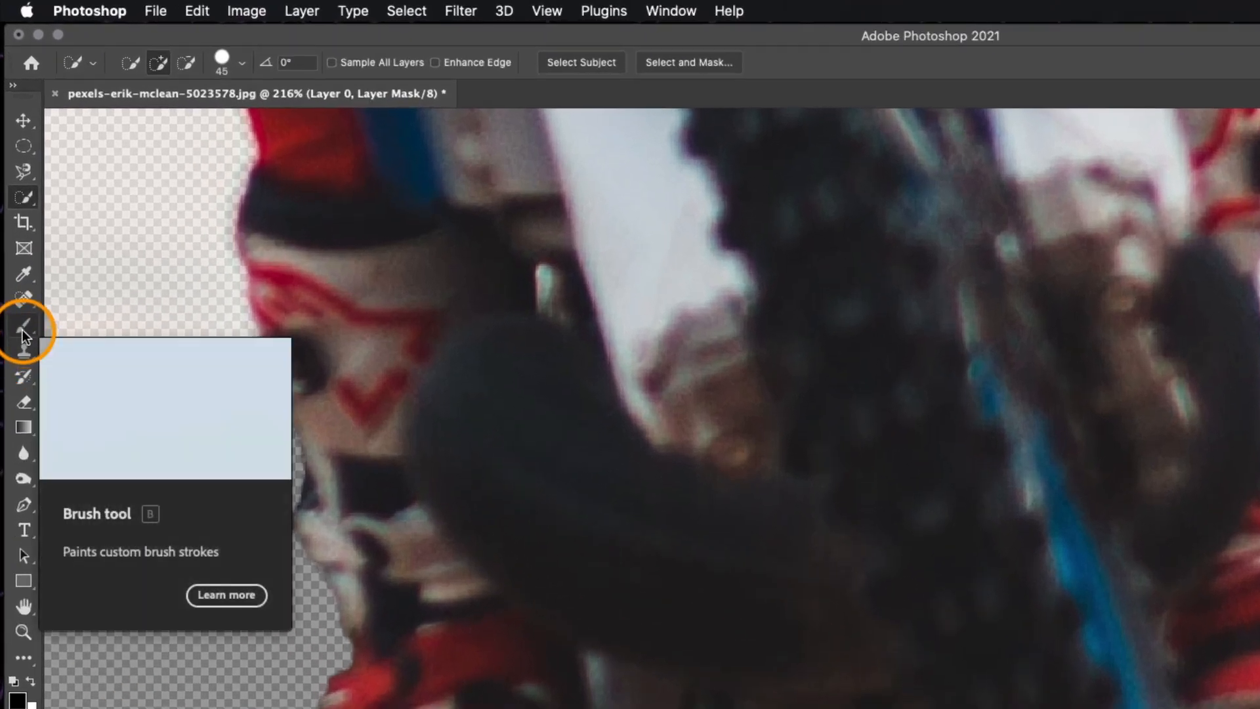
Activate the Brush tool and reduce its size to 50 px for retouching the layer mask
click(22, 332)
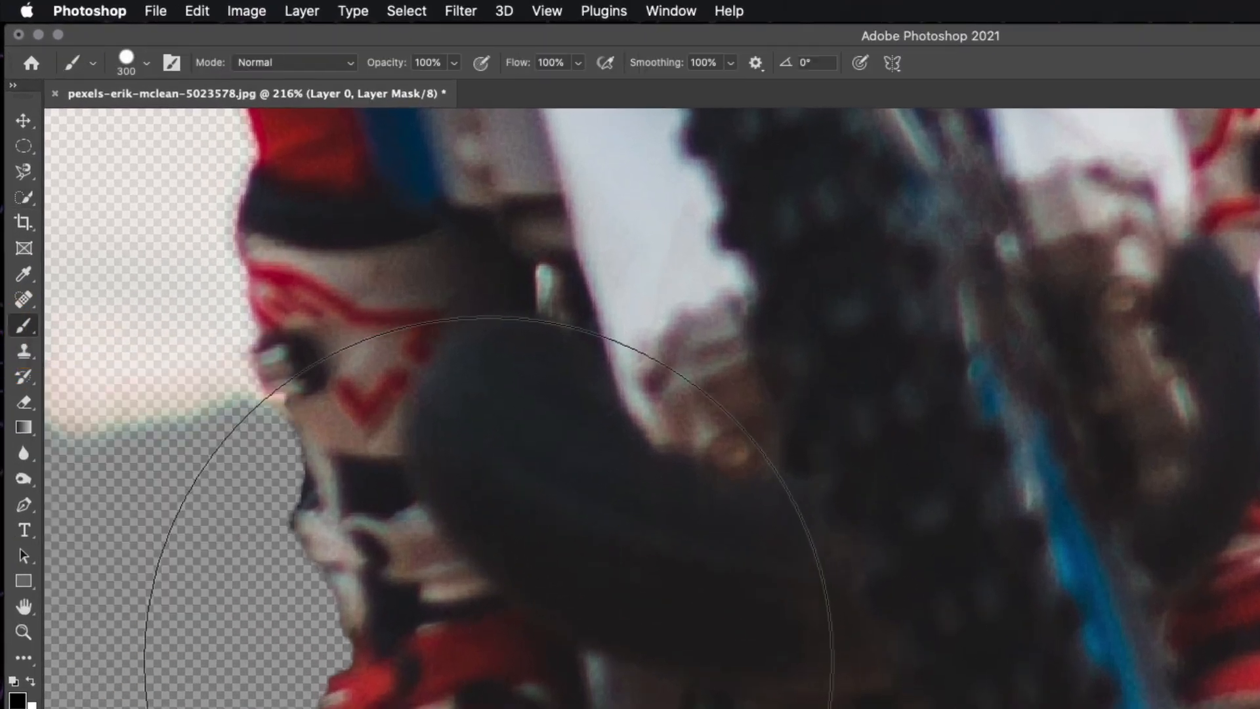
key(bracketleft)
key(bracketleft)
key(bracketleft)
key(bracketleft)
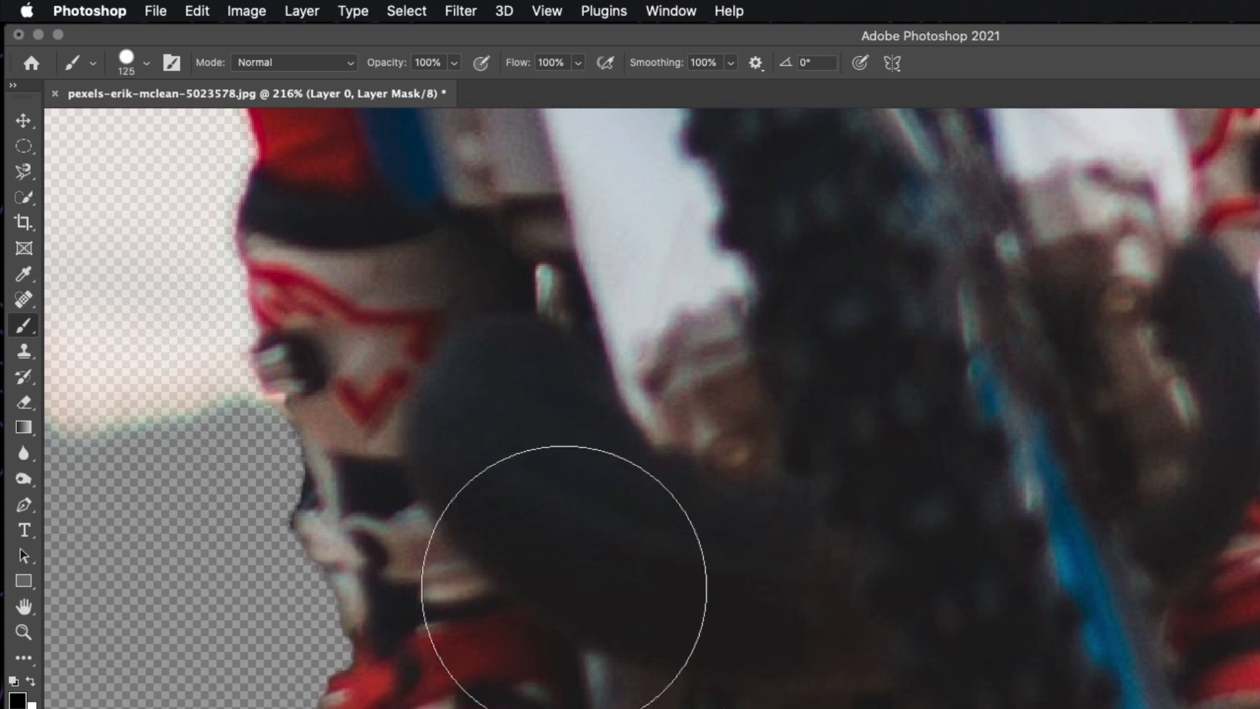
key(bracketleft)
key(bracketleft)
key(bracketleft)
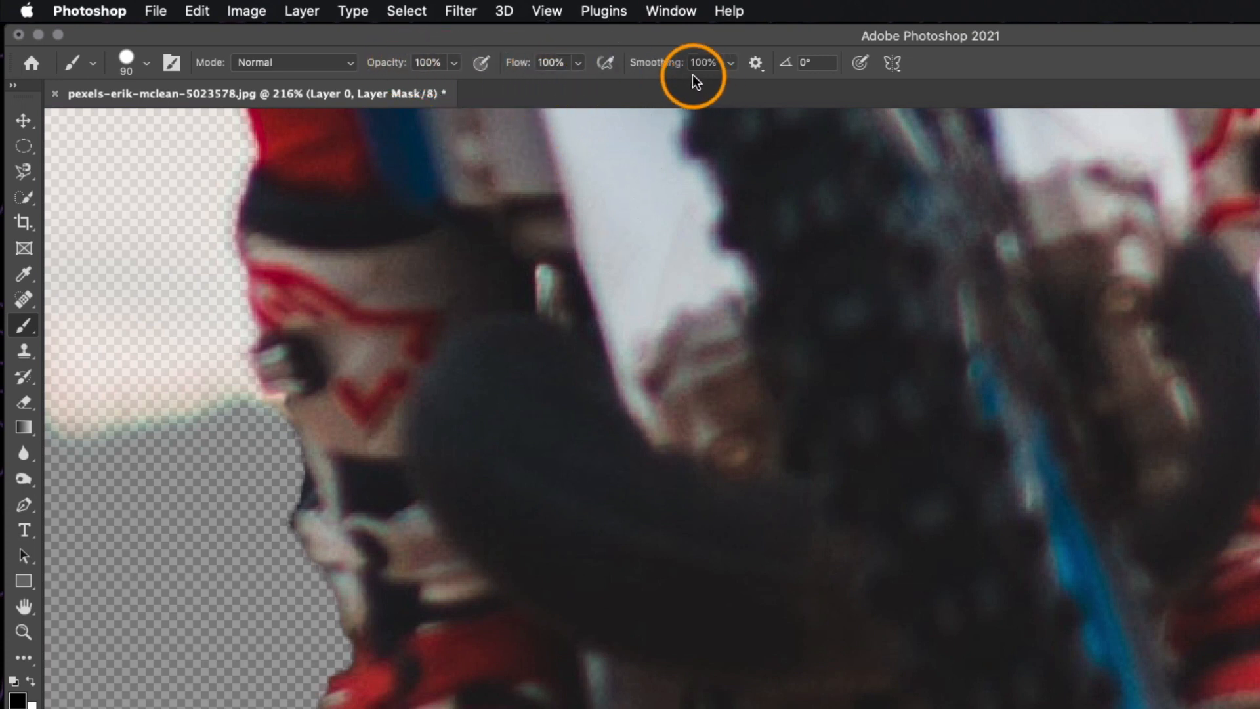
key(bracketleft)
key(bracketleft)
key(bracketleft)
key(bracketleft)
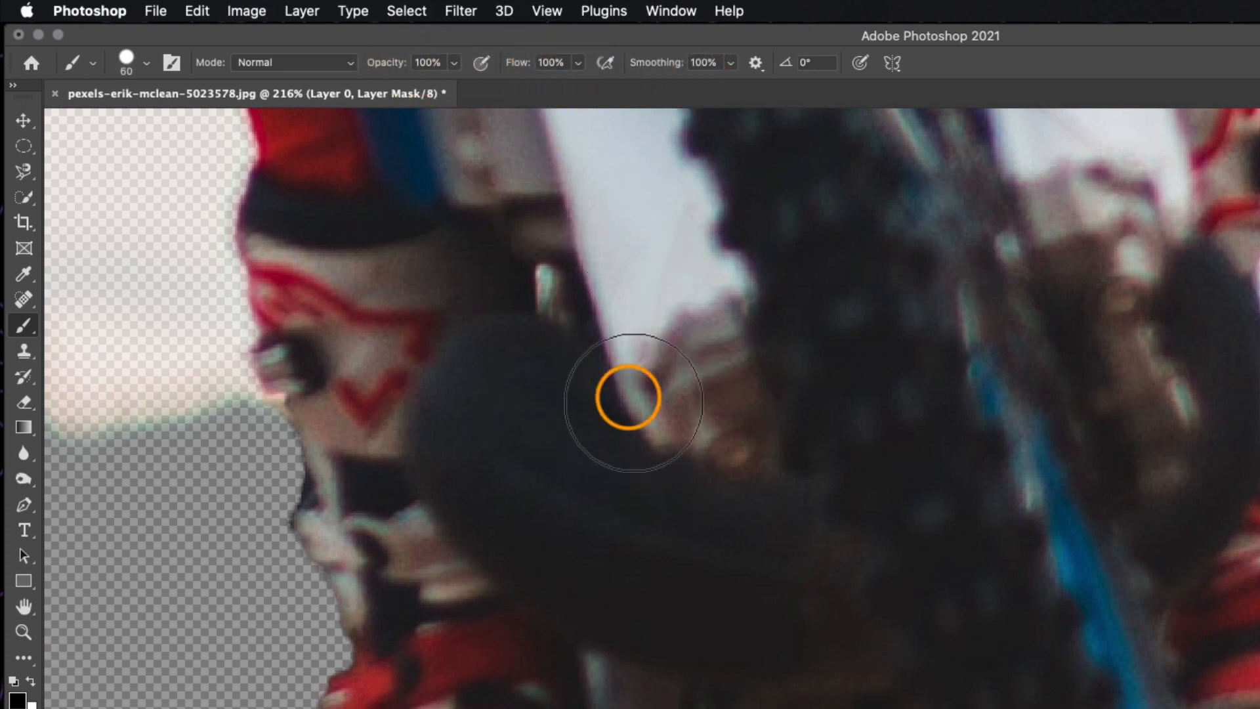
Choose the Hard Round preset from the General Brushes
click(147, 64)
scroll(156, 321, down, 1)
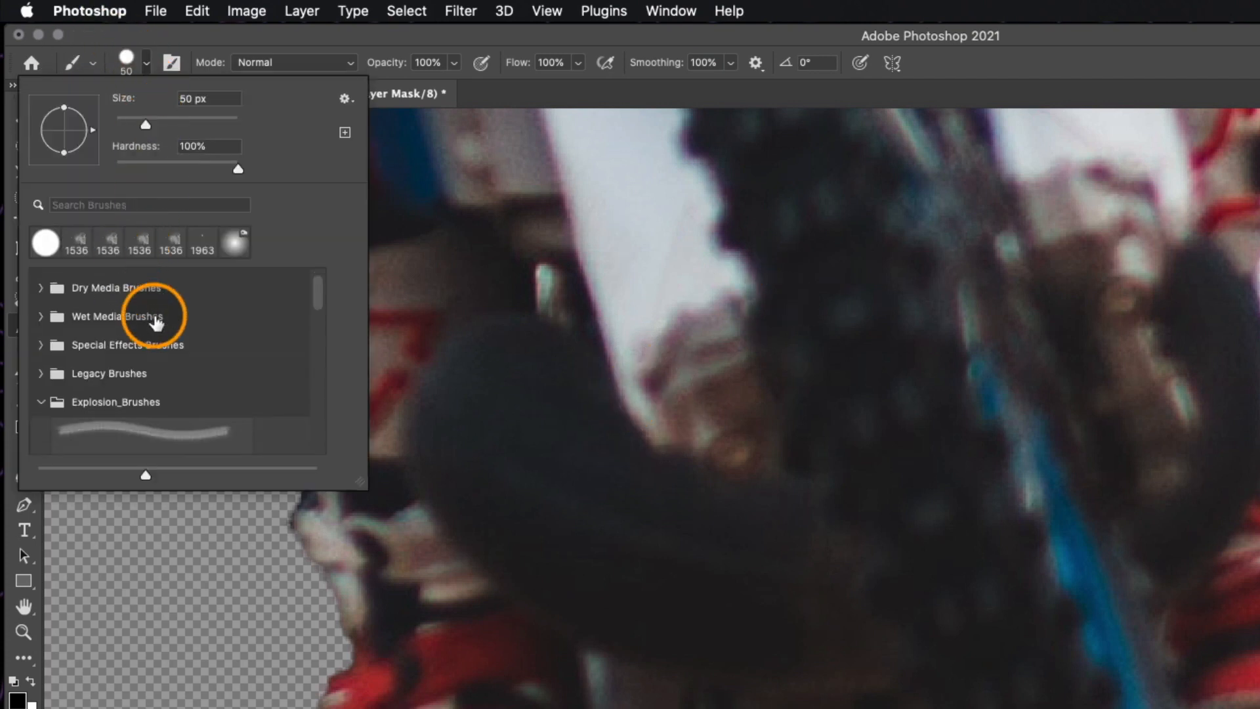
scroll(155, 318, up, 1)
scroll(155, 319, down, 5)
scroll(155, 319, up, 5)
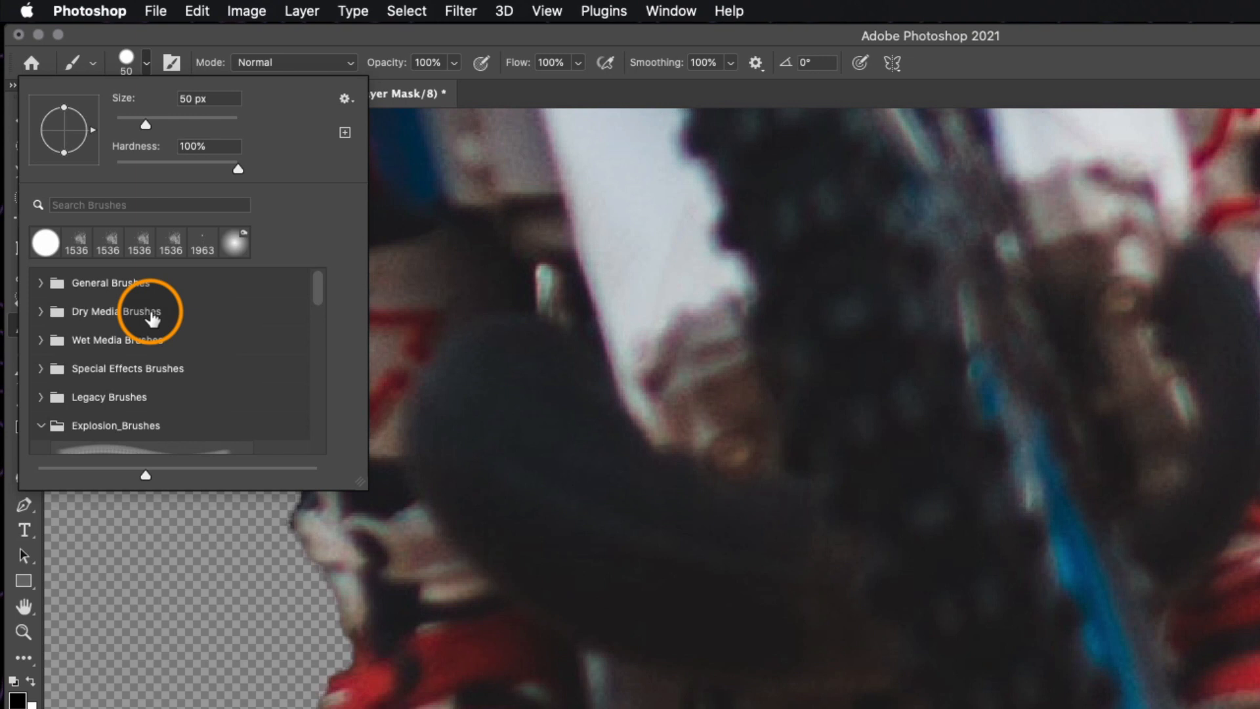
click(41, 282)
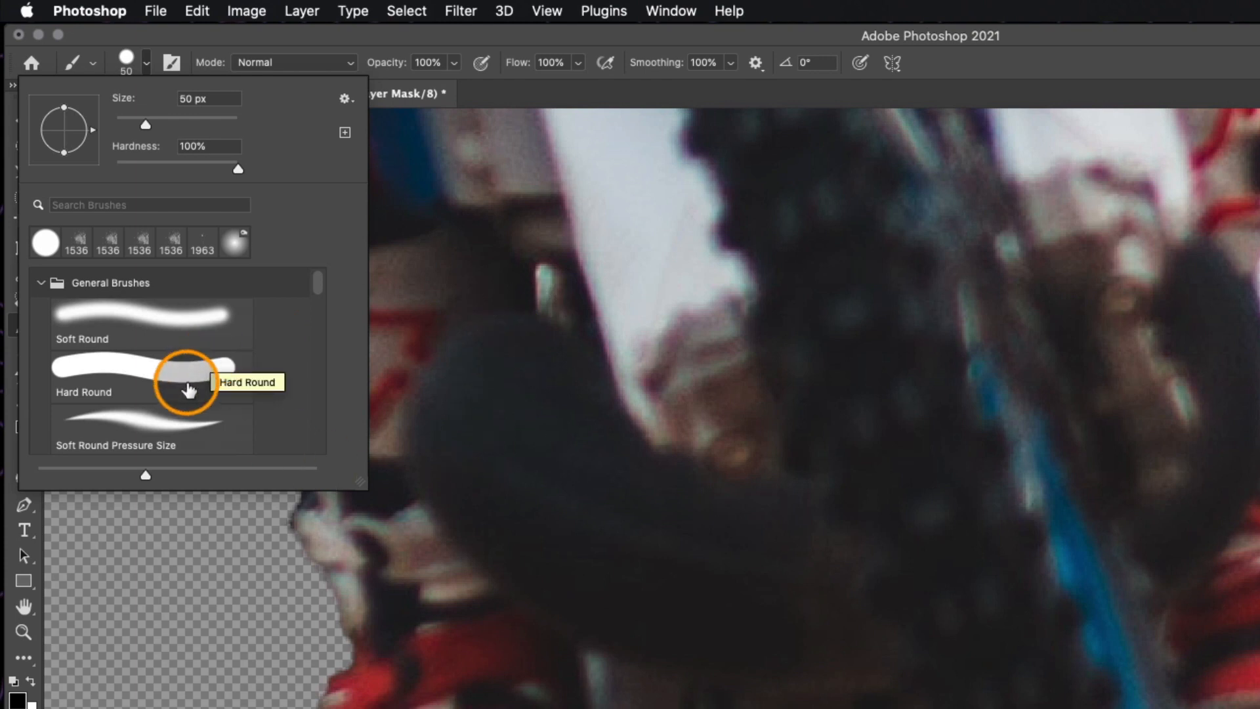
click(153, 379)
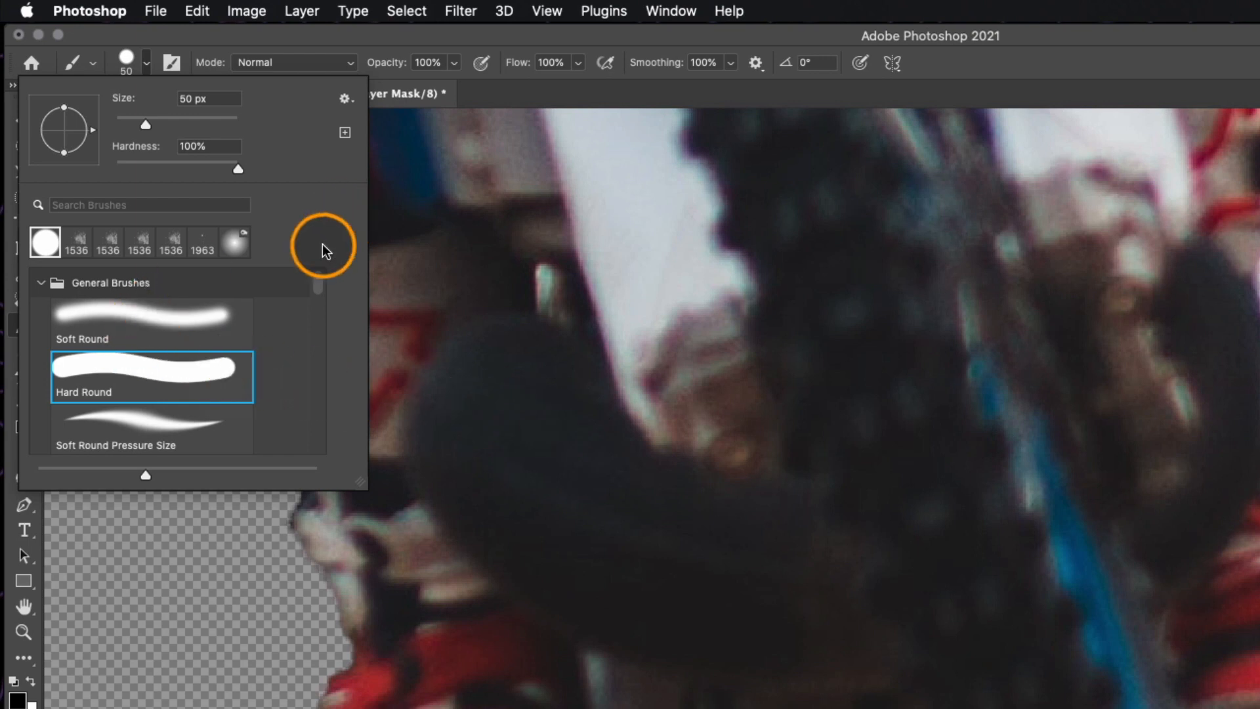
Try painting the mask along the leg guard's outer edge with the Soft Round brush, and undo the strokes
click(189, 319)
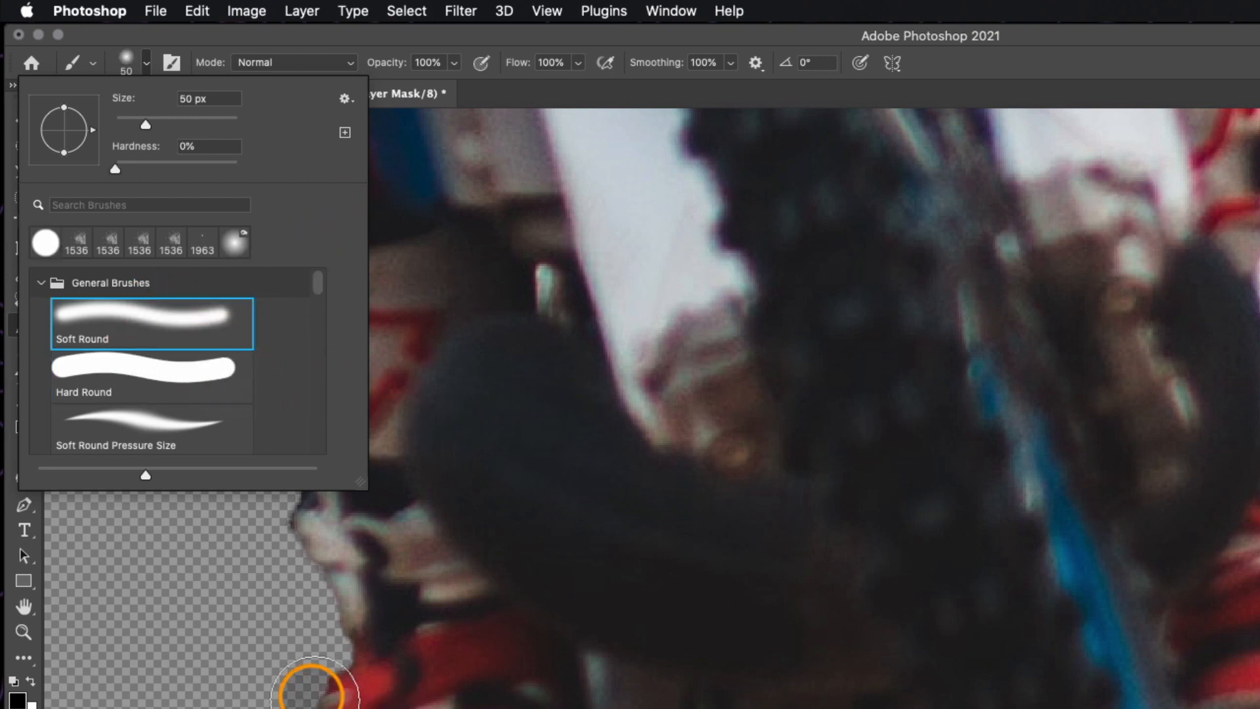
click(301, 613)
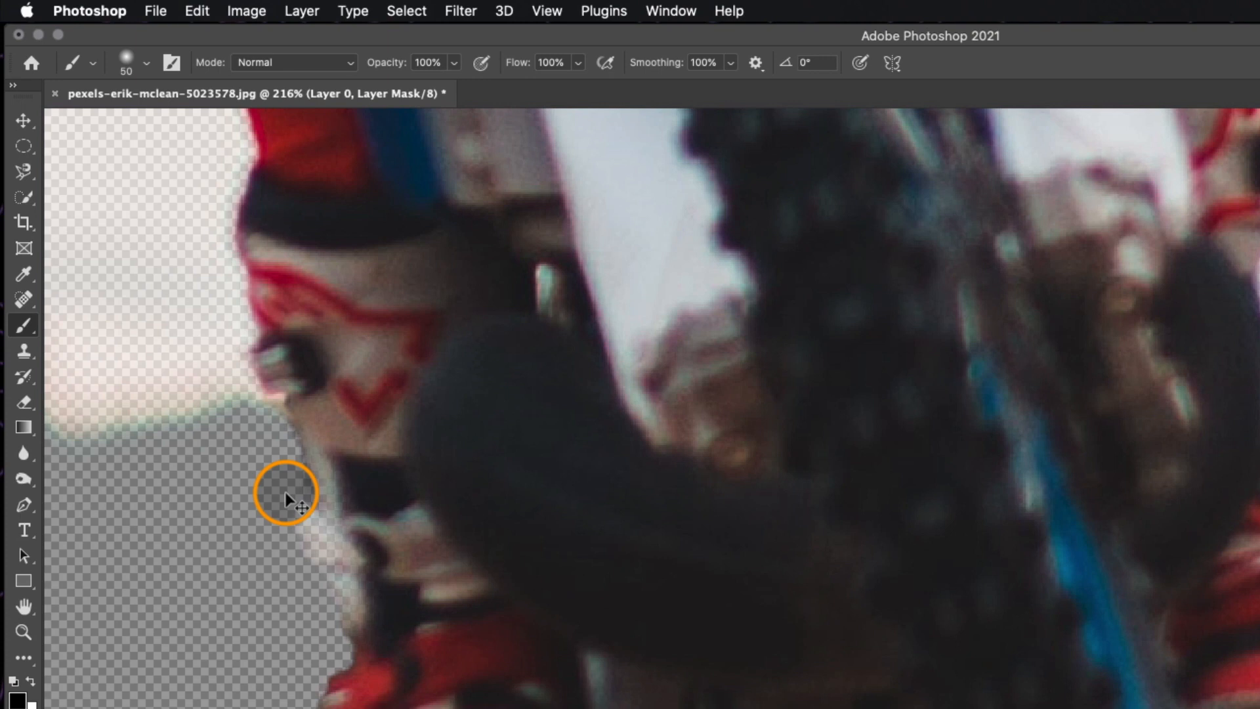
key(super+z)
key(super+z)
key(super+z)
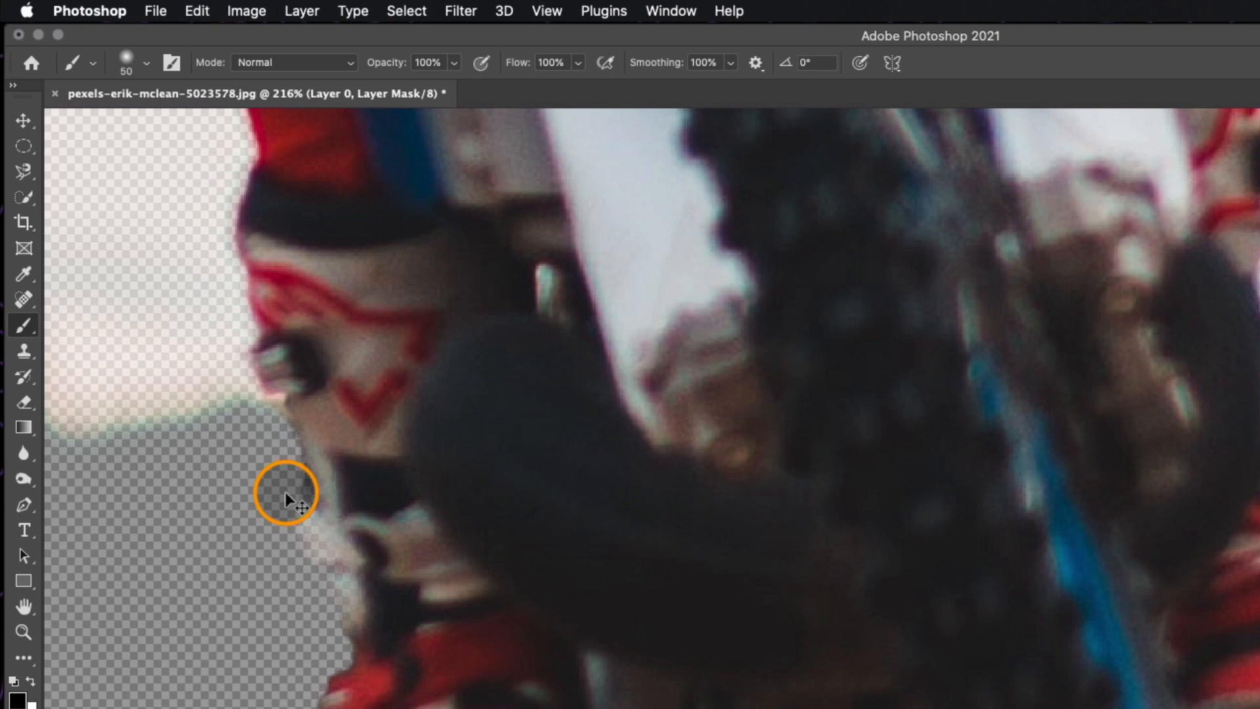
Switch back to the Hard Round brush and paint the mask along the leg guard's outer edge in black
click(151, 62)
click(143, 379)
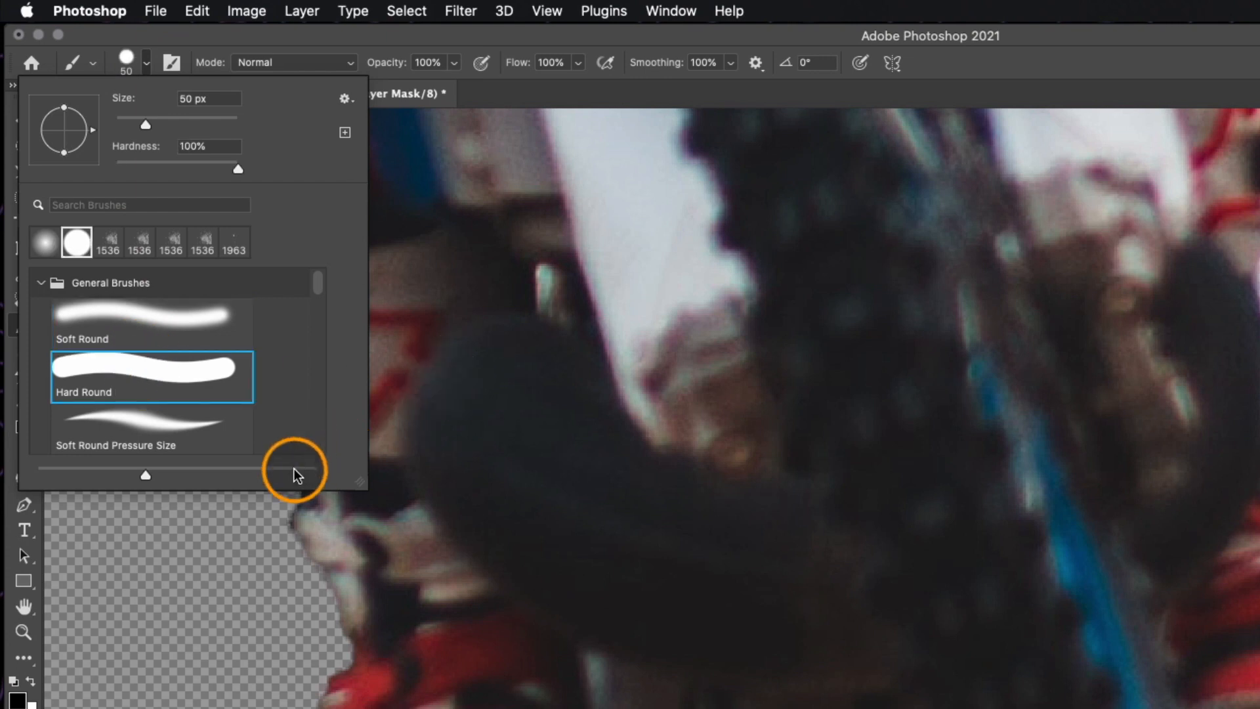
mouse_move(306, 581)
mouse_down()
mouse_move(230, 569)
mouse_move(283, 564)
mouse_move(249, 514)
mouse_move(285, 655)
mouse_move(259, 510)
mouse_move(248, 524)
mouse_move(276, 614)
mouse_move(274, 563)
mouse_move(231, 456)
mouse_move(214, 471)
mouse_move(250, 488)
mouse_up()
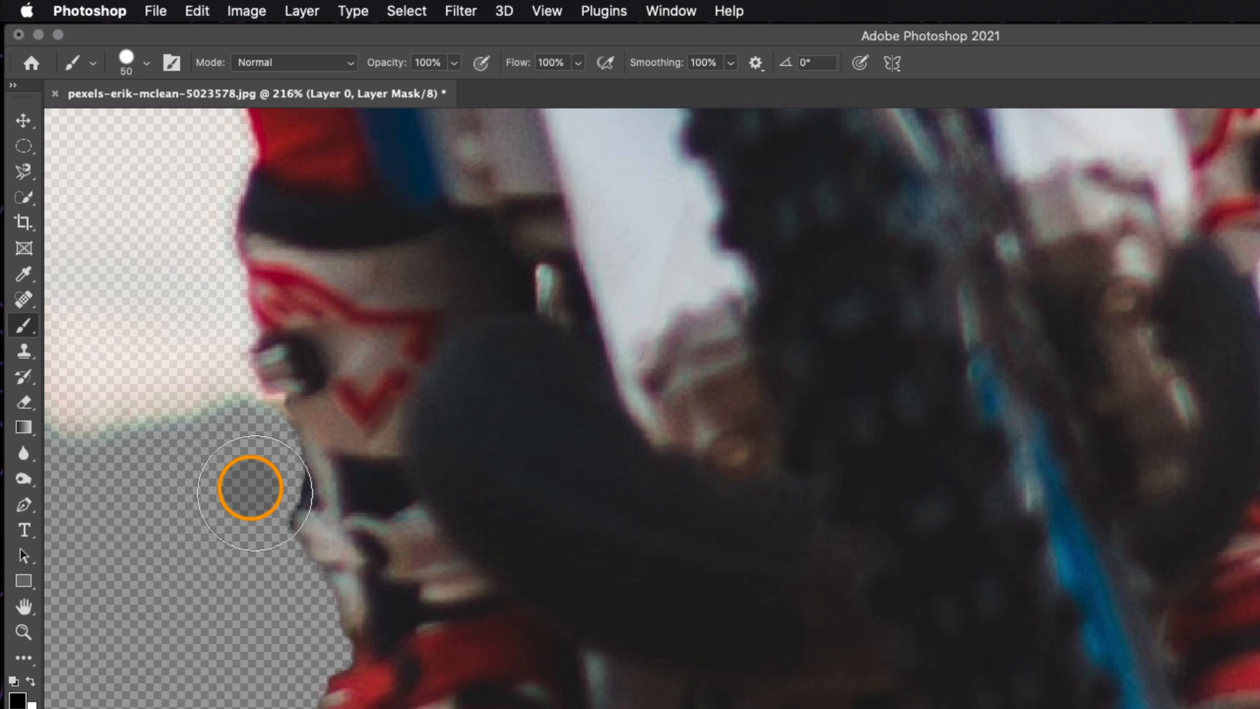
Examine the mask edges around the rider's helmet, vest and shoulder for areas that need retouching
key(super+minus)
key(super+plus)
key(super+minus)
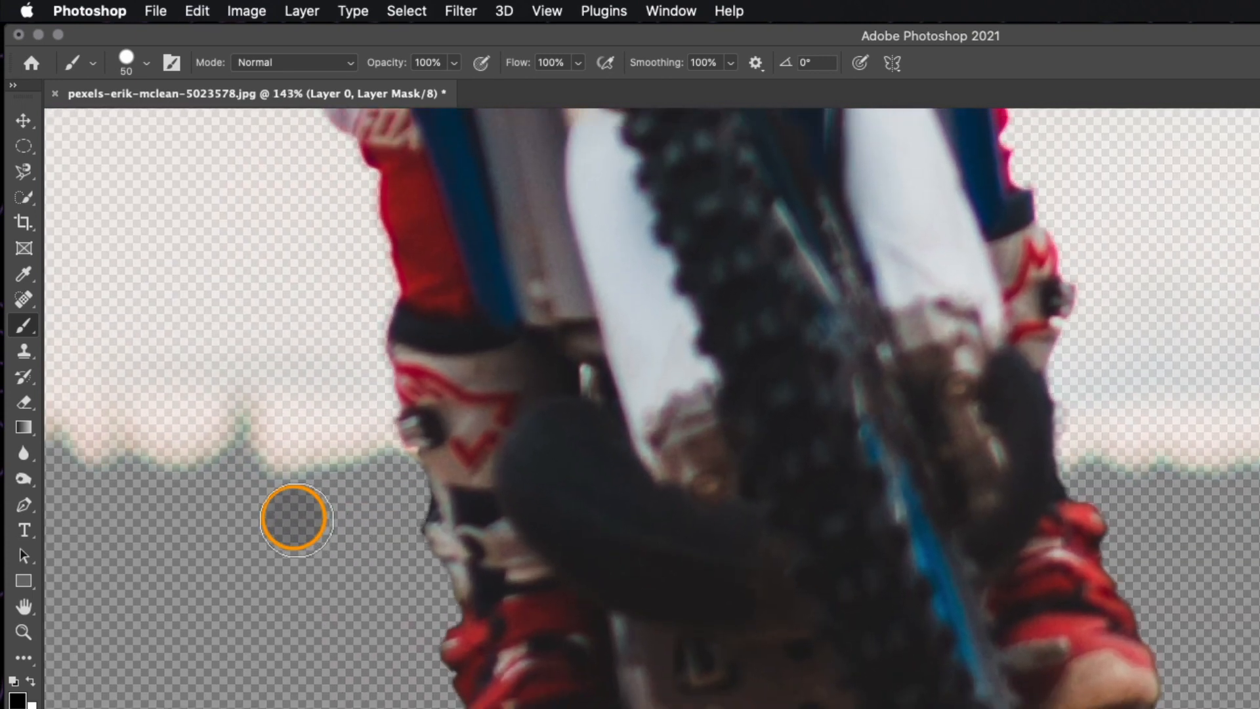
scroll(296, 519, down, 8)
scroll(765, 564, up, 10)
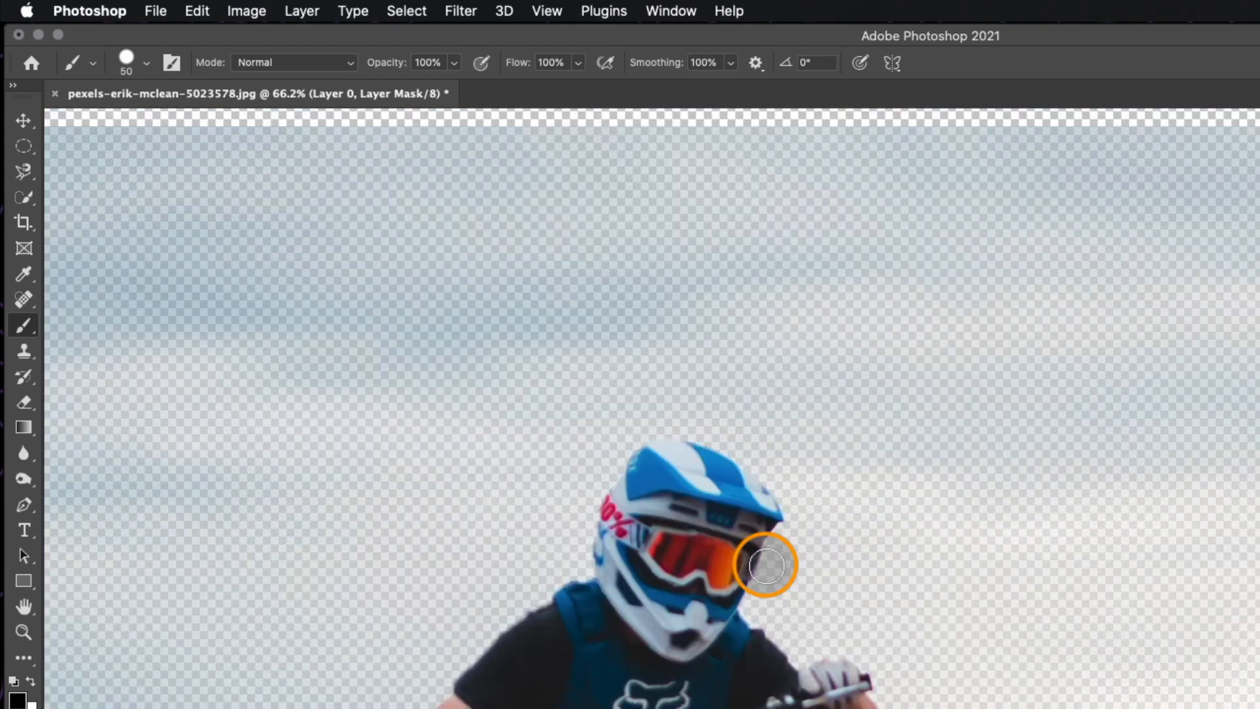
scroll(765, 563, down, 5)
scroll(725, 509, up, 3)
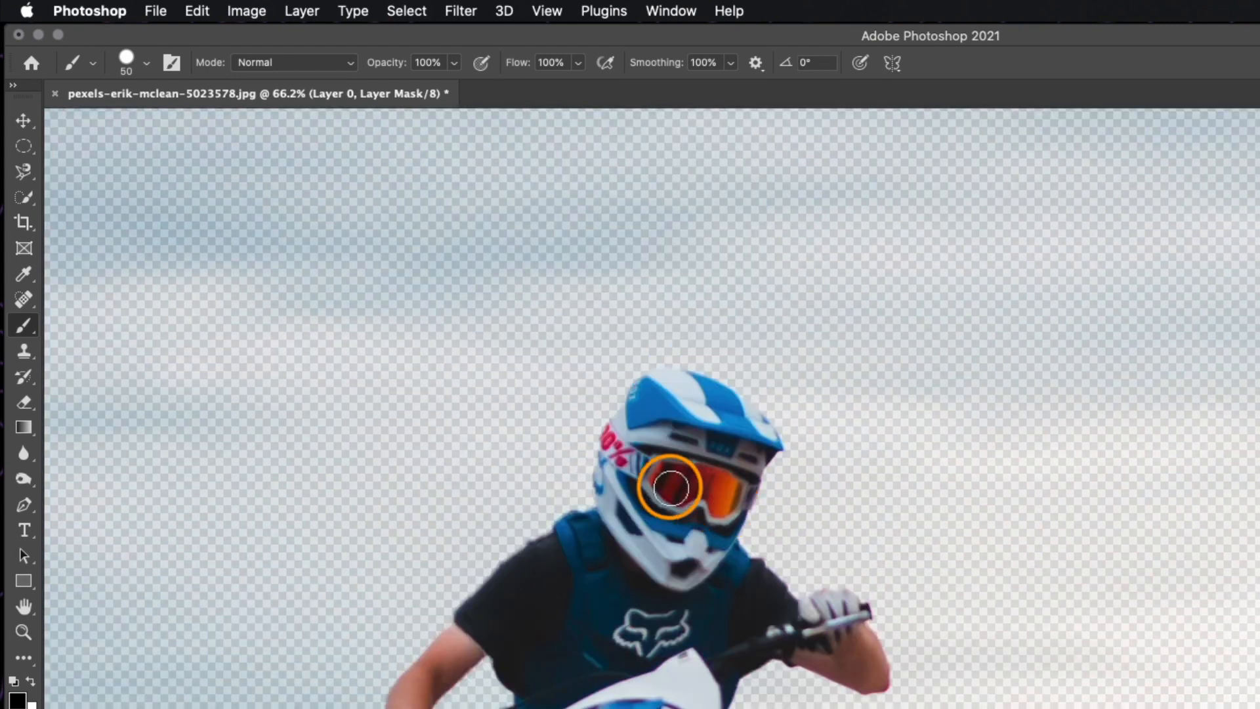
scroll(670, 488, up, 5)
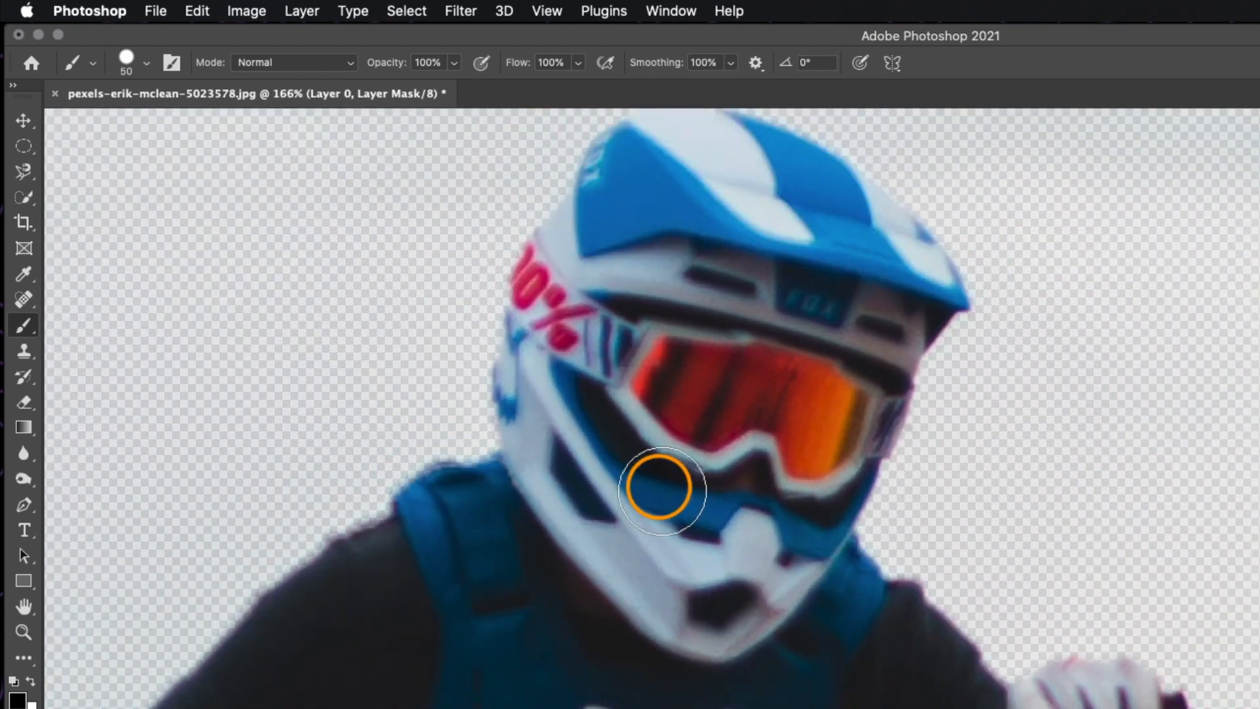
scroll(658, 487, down, 2)
scroll(616, 484, up, 4)
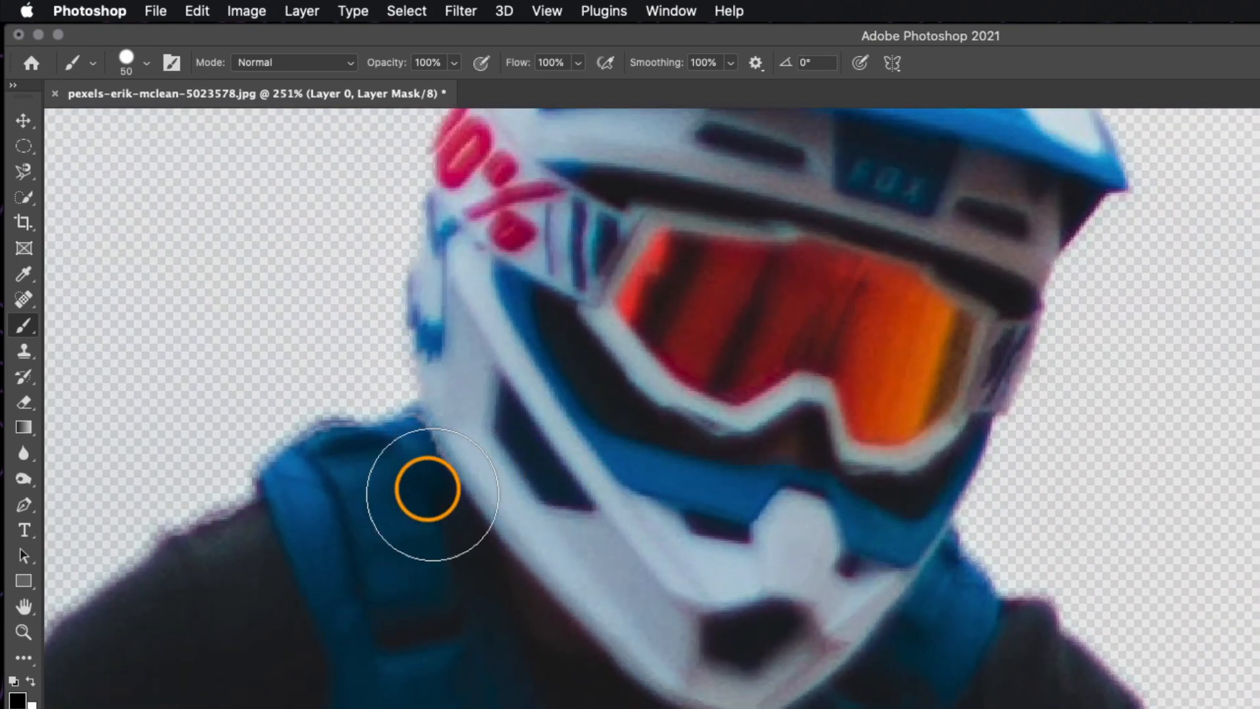
scroll(656, 509, left, 5)
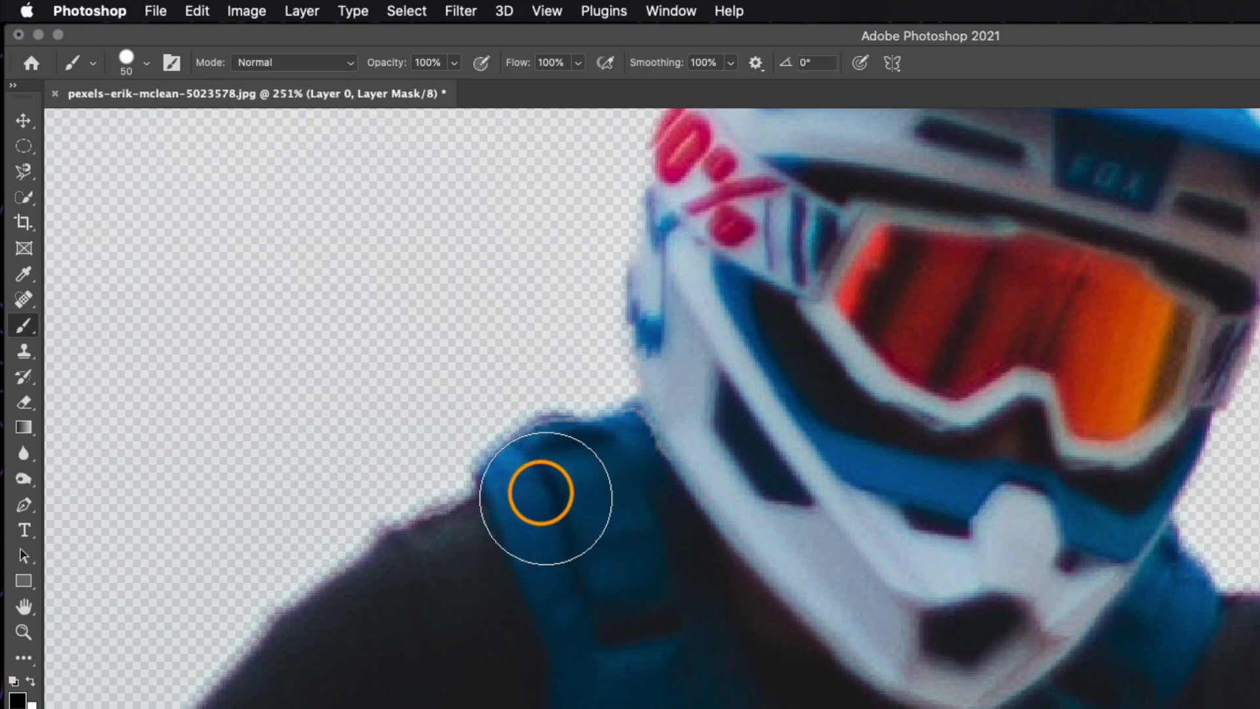
scroll(374, 640, down, 1)
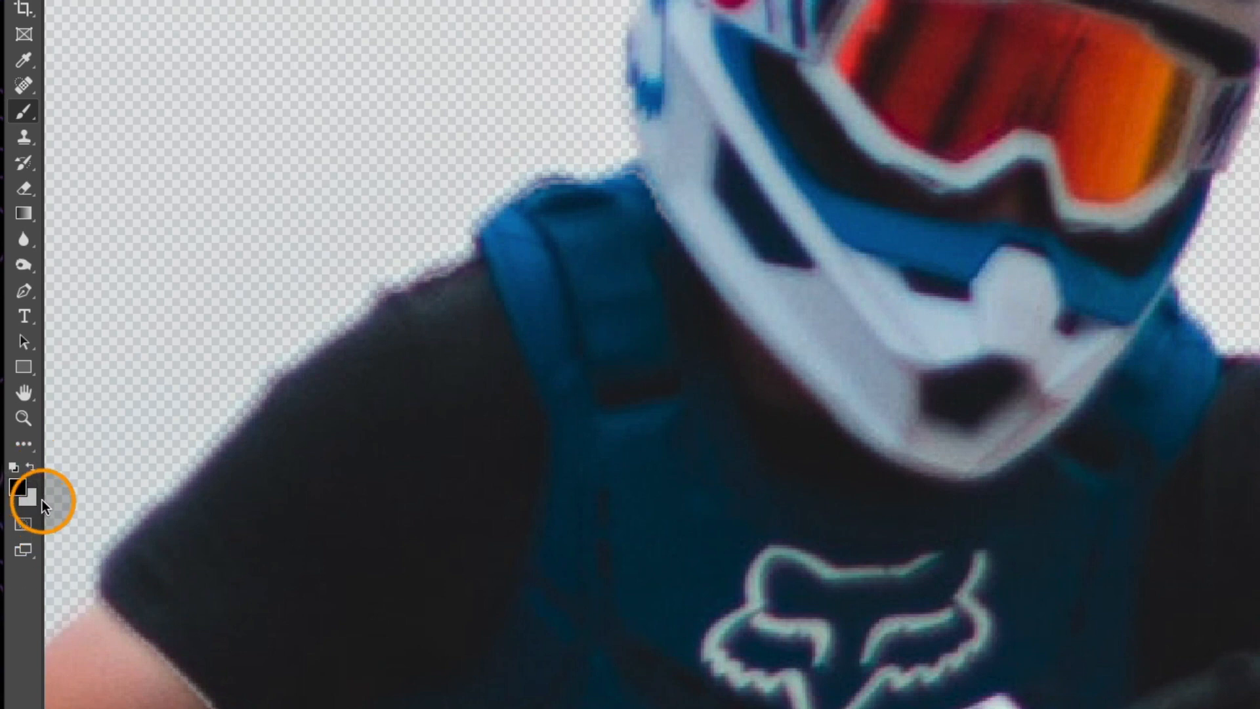
Reset the mask colors to default, reduce the brush to size 20, and paint the mask black along the rider's right-hand forearm and elbow
key(d)
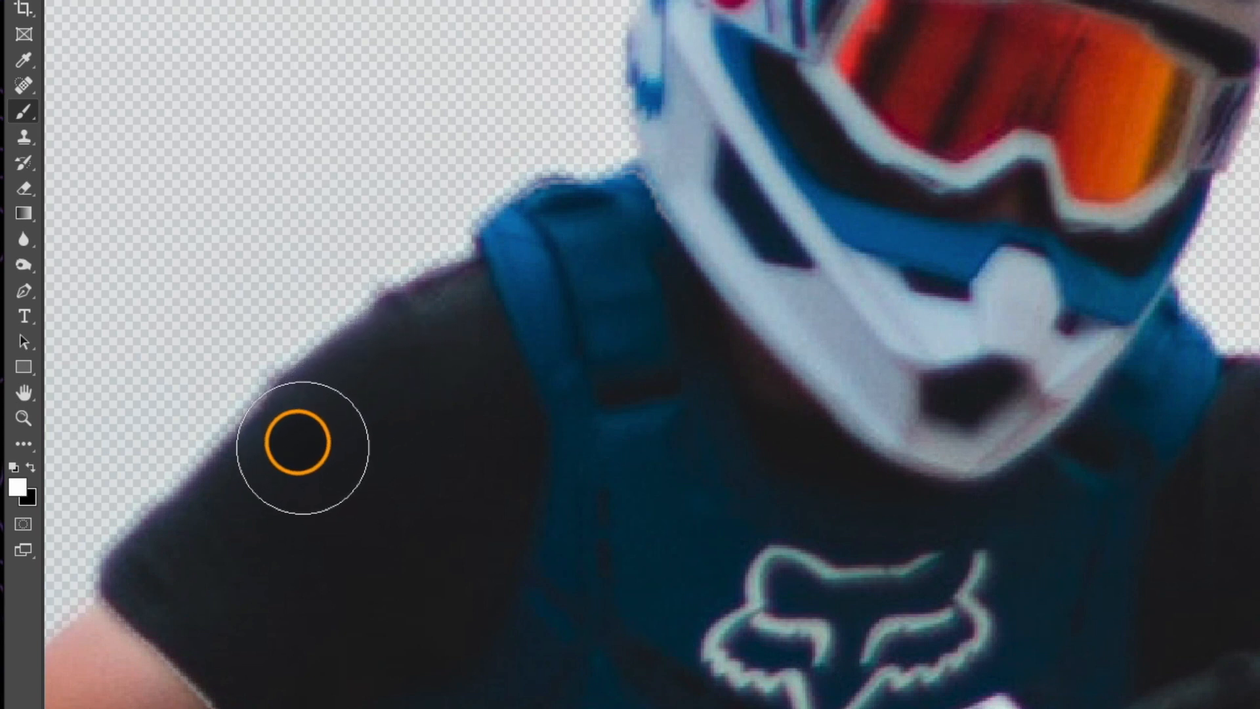
key(bracketleft)
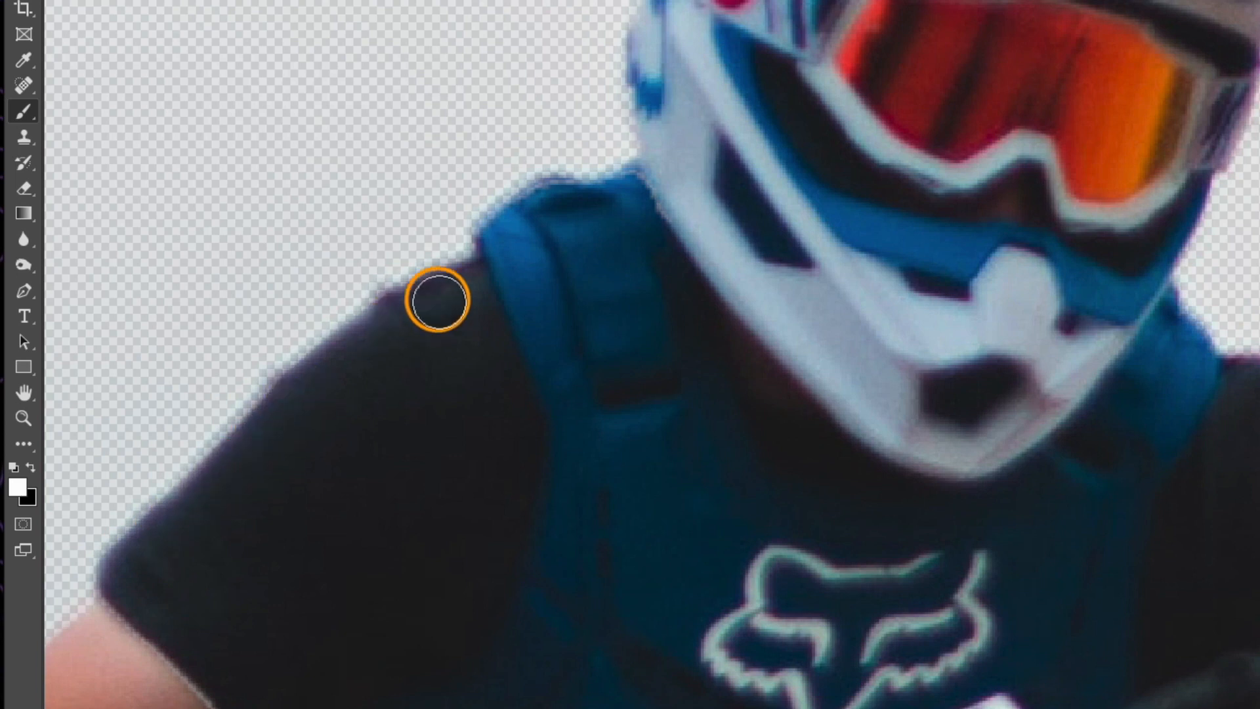
scroll(542, 222, down, 3)
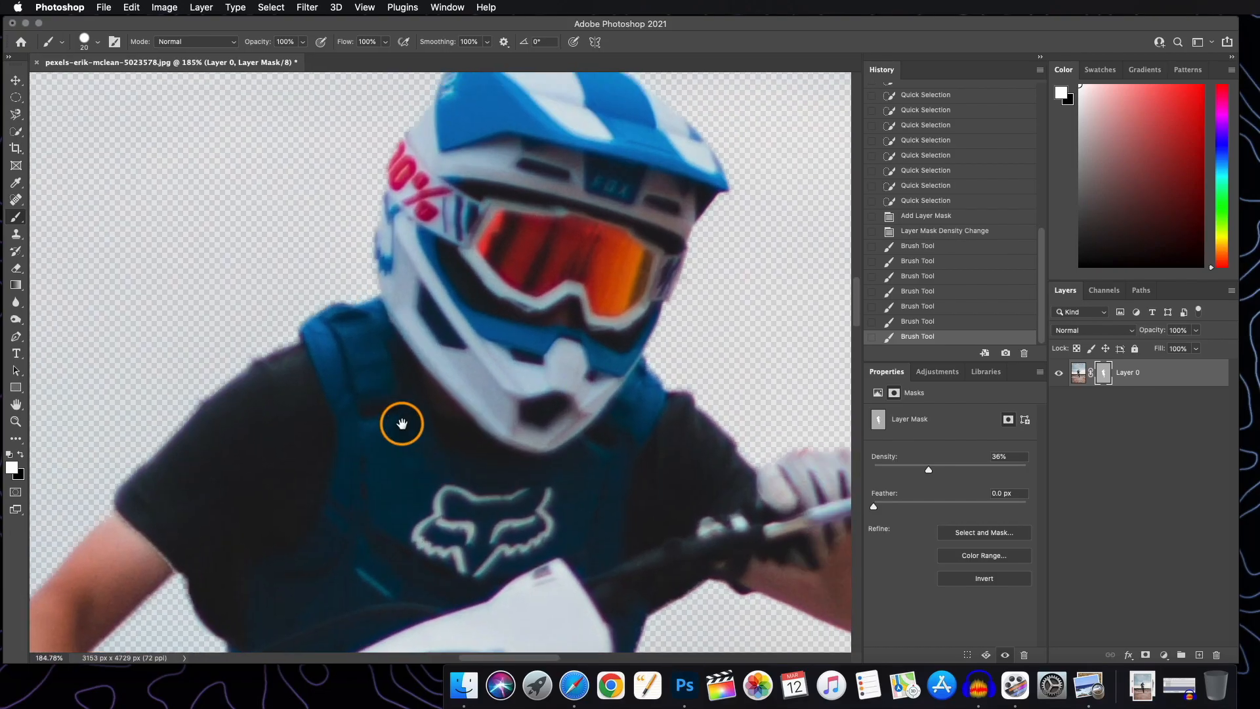
scroll(604, 422, down, 6)
scroll(734, 435, up, 3)
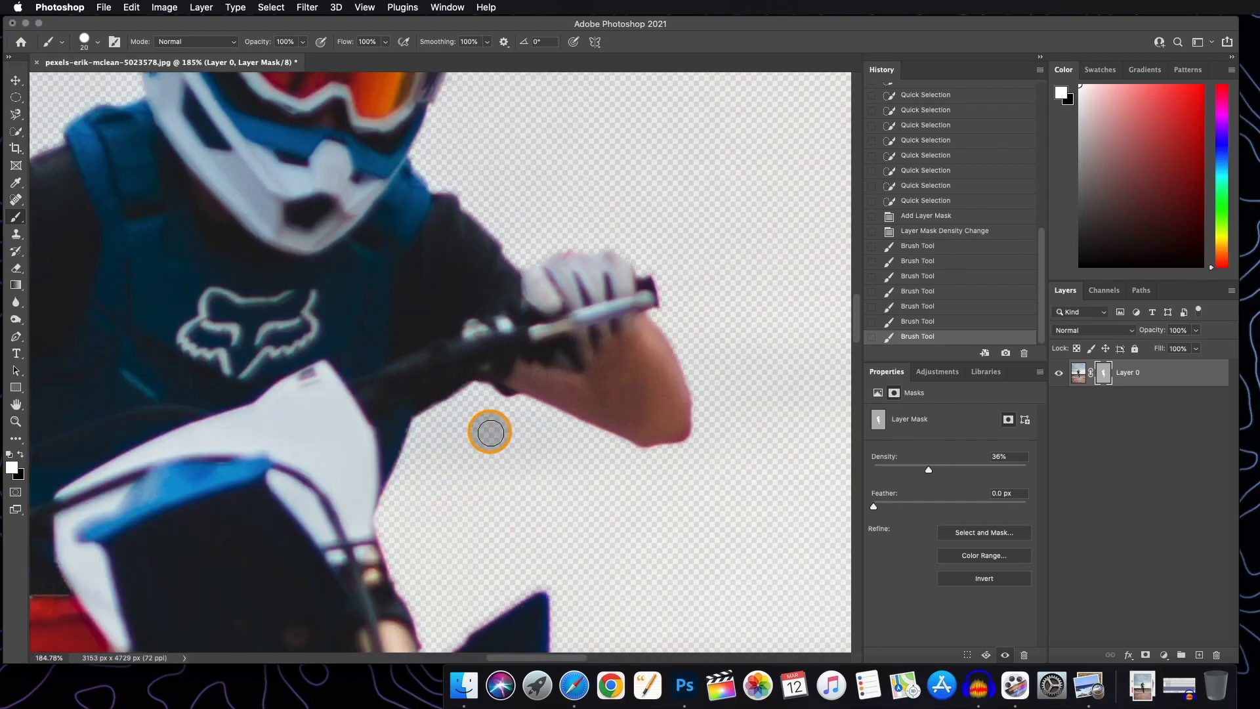
scroll(490, 433, up, 4)
scroll(498, 363, up, 2)
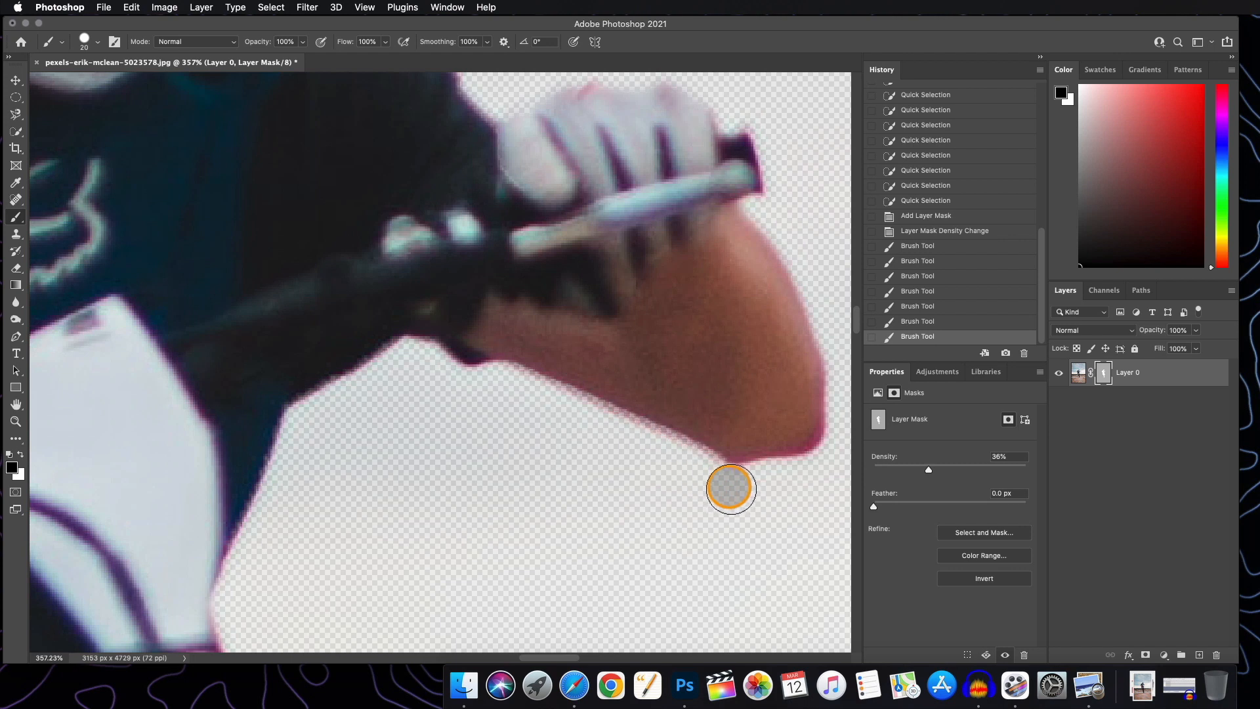
mouse_move(759, 488)
mouse_down()
mouse_move(834, 458)
mouse_move(853, 395)
mouse_up()
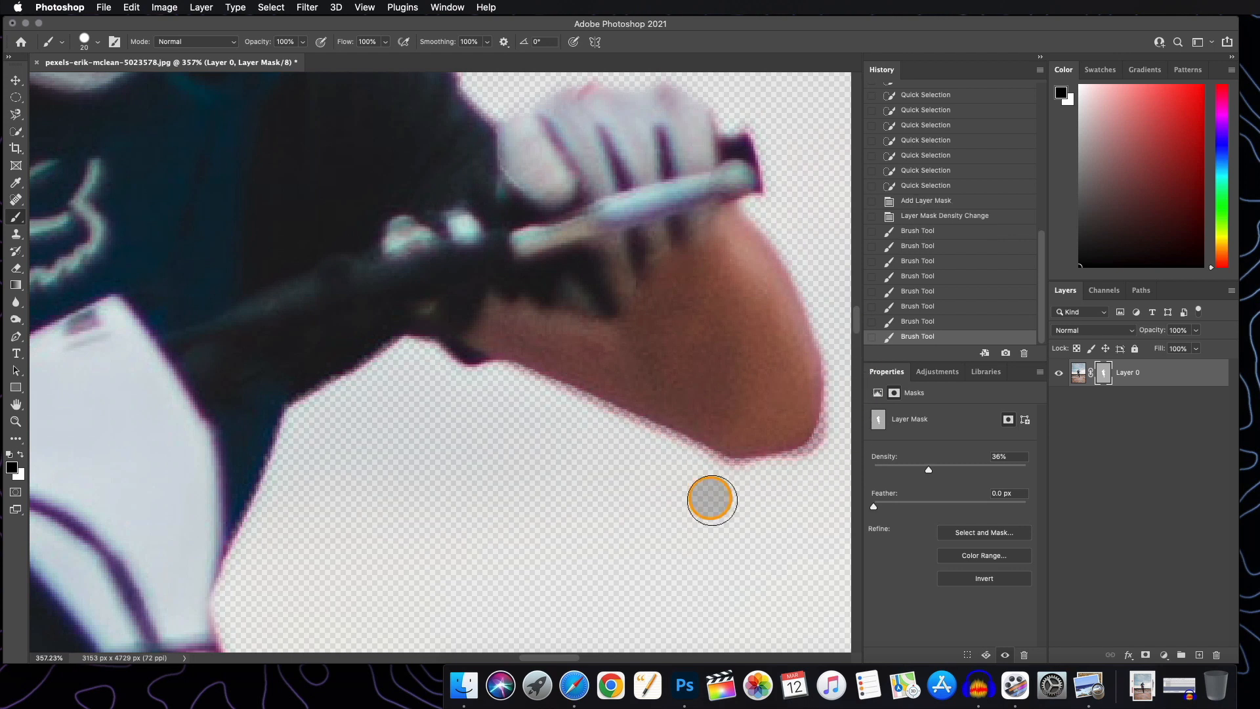
mouse_move(484, 391)
mouse_down()
mouse_move(428, 377)
mouse_move(477, 351)
mouse_up()
Paint the mask in white at the notch where the front fork meets the blue radiator shroud
key(x)
scroll(318, 377, down, 10)
scroll(371, 447, up, 10)
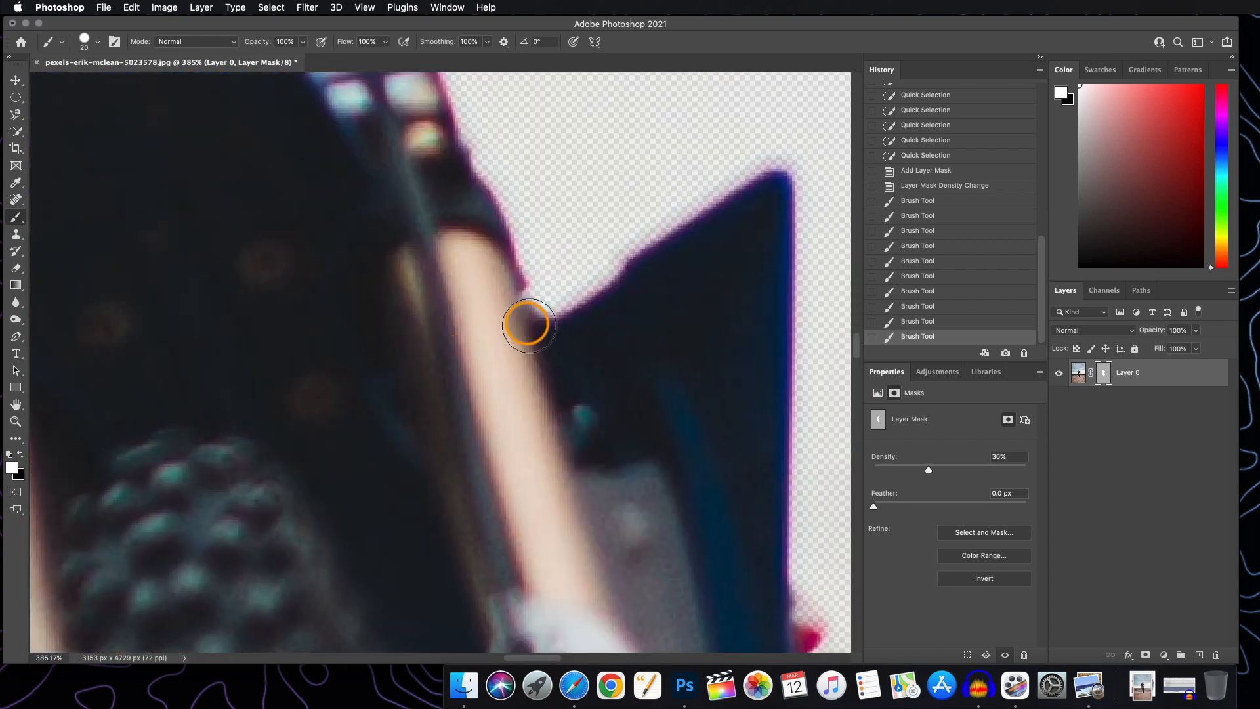
click(506, 300)
Shrink the brush and paint the mask in black in the gaps between the knobs at the tire's lowest edge
scroll(523, 441, down, 20)
key(bracketleft)
key(bracketleft)
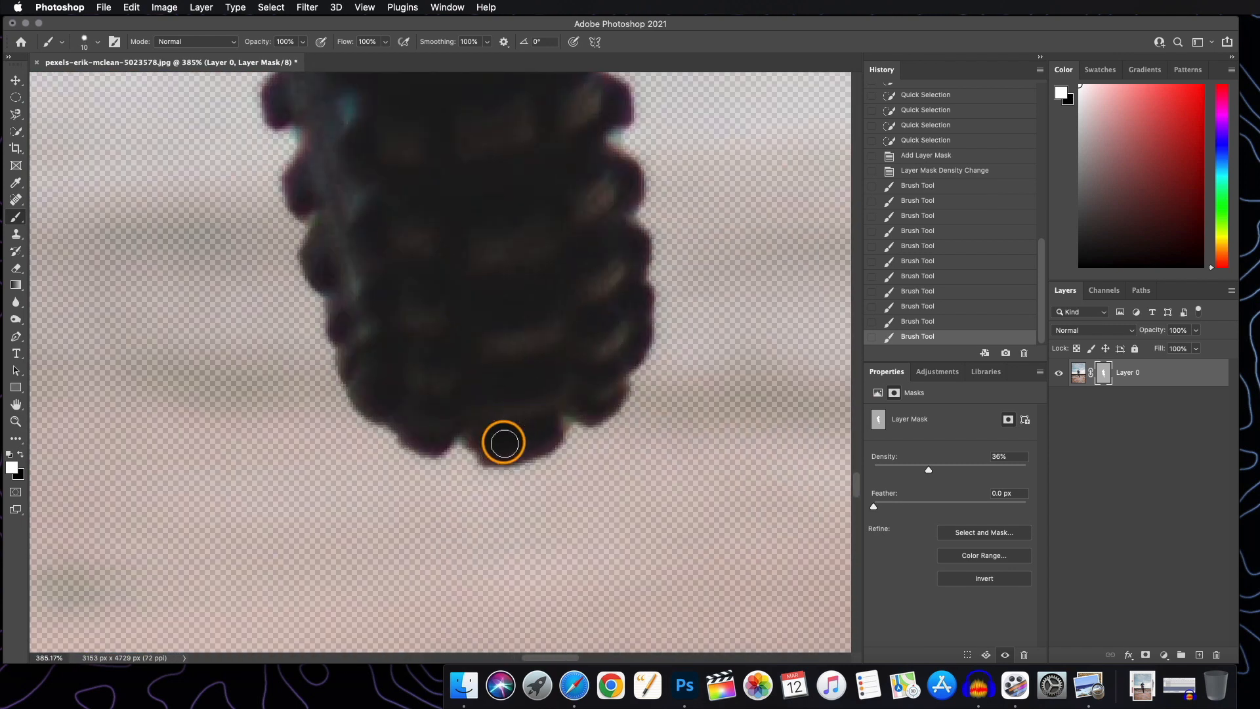
key(x)
click(461, 448)
click(574, 426)
click(572, 426)
click(570, 424)
click(569, 424)
scroll(619, 441, down, 2)
Paint the mask in white along the red boot's outer edge down to the toe, and switch to black for touching up
scroll(618, 442, up, 20)
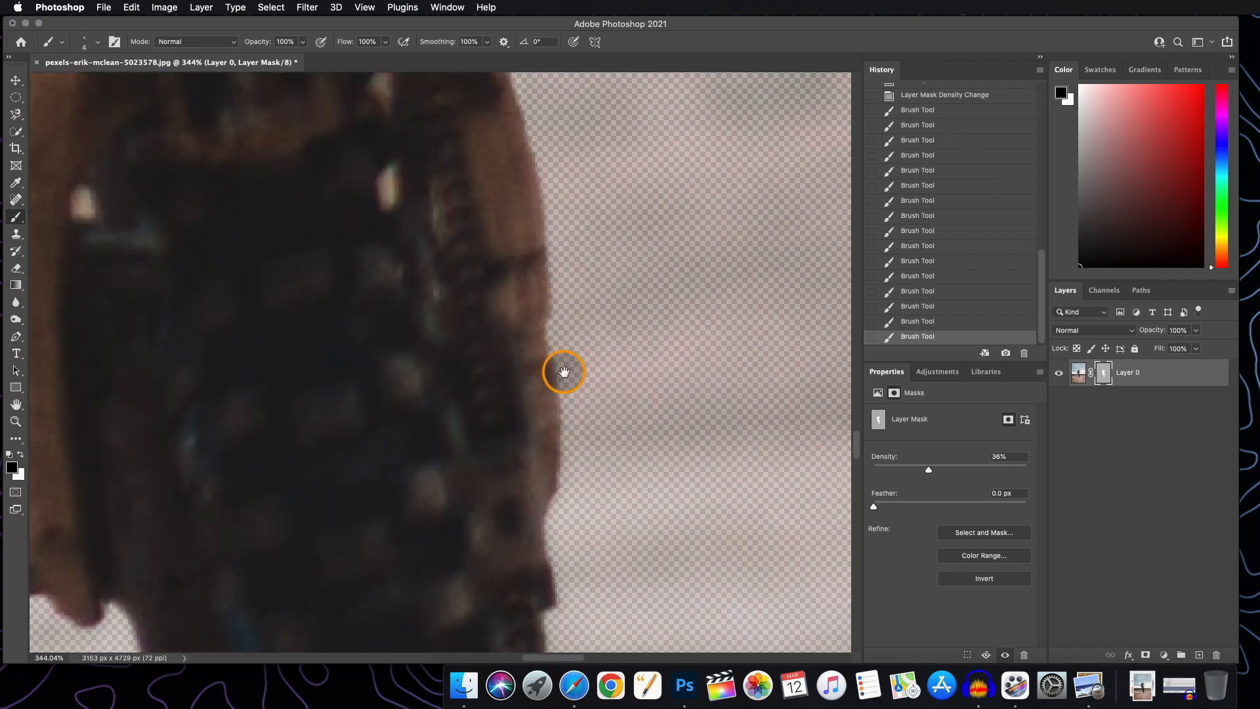
scroll(596, 352, down, 10)
scroll(464, 318, up, 8)
key(x)
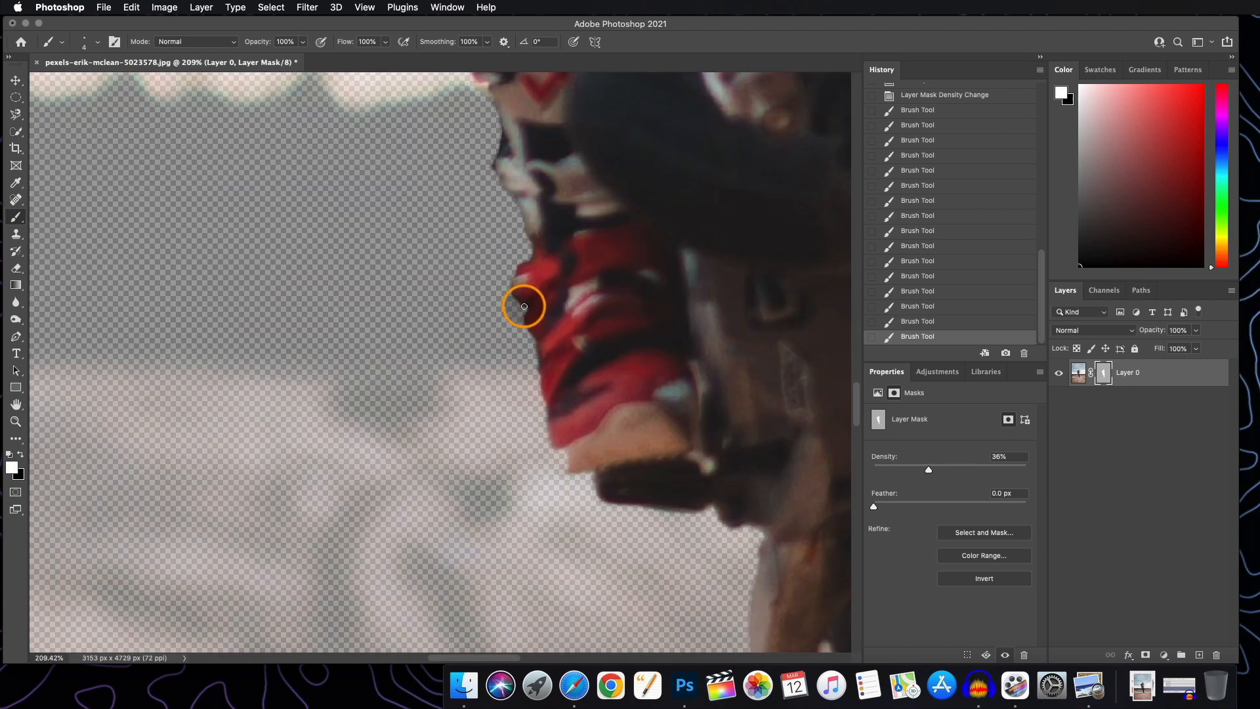
drag(539, 337, 549, 417)
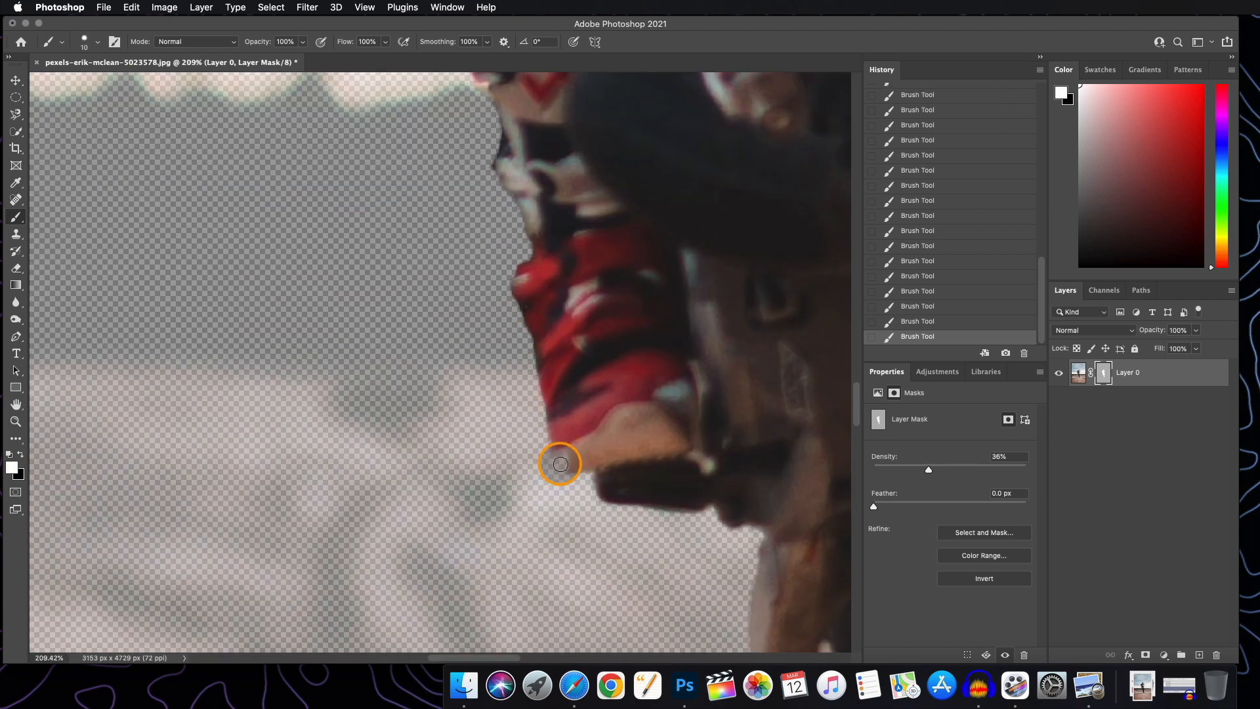
key(x)
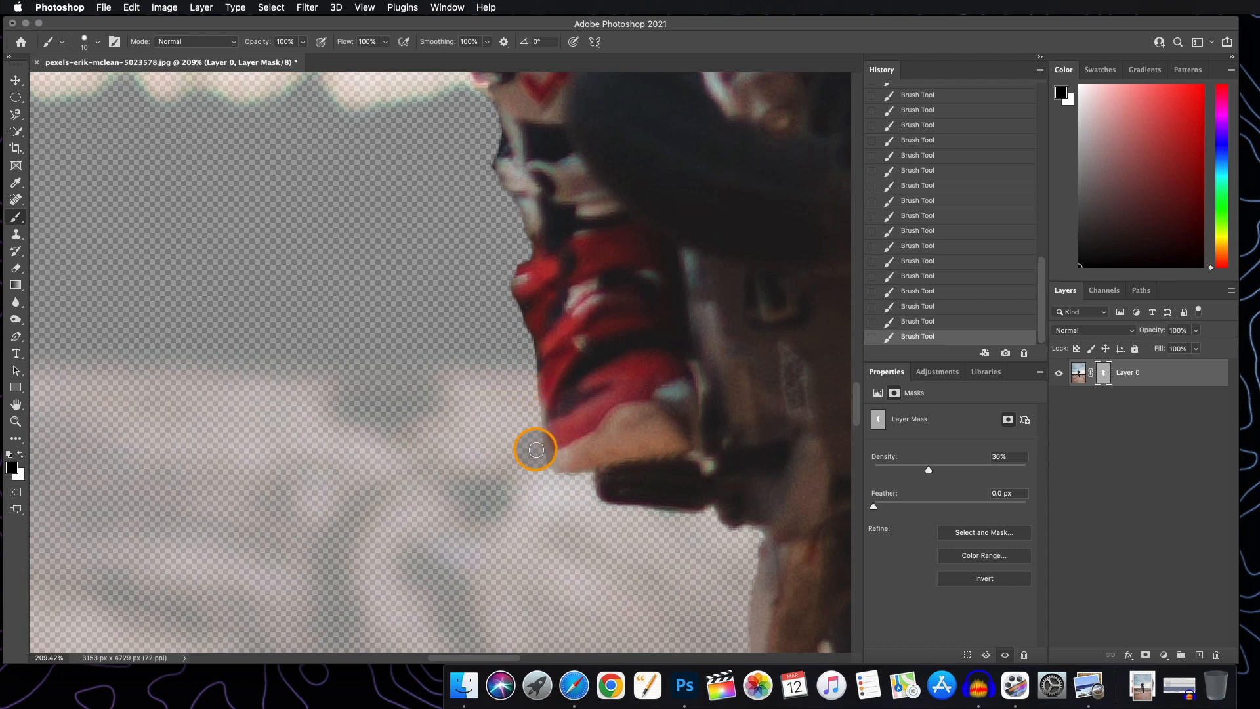
Raise the layer mask's density to 100%
scroll(553, 424, down, 10)
scroll(534, 317, up, 4)
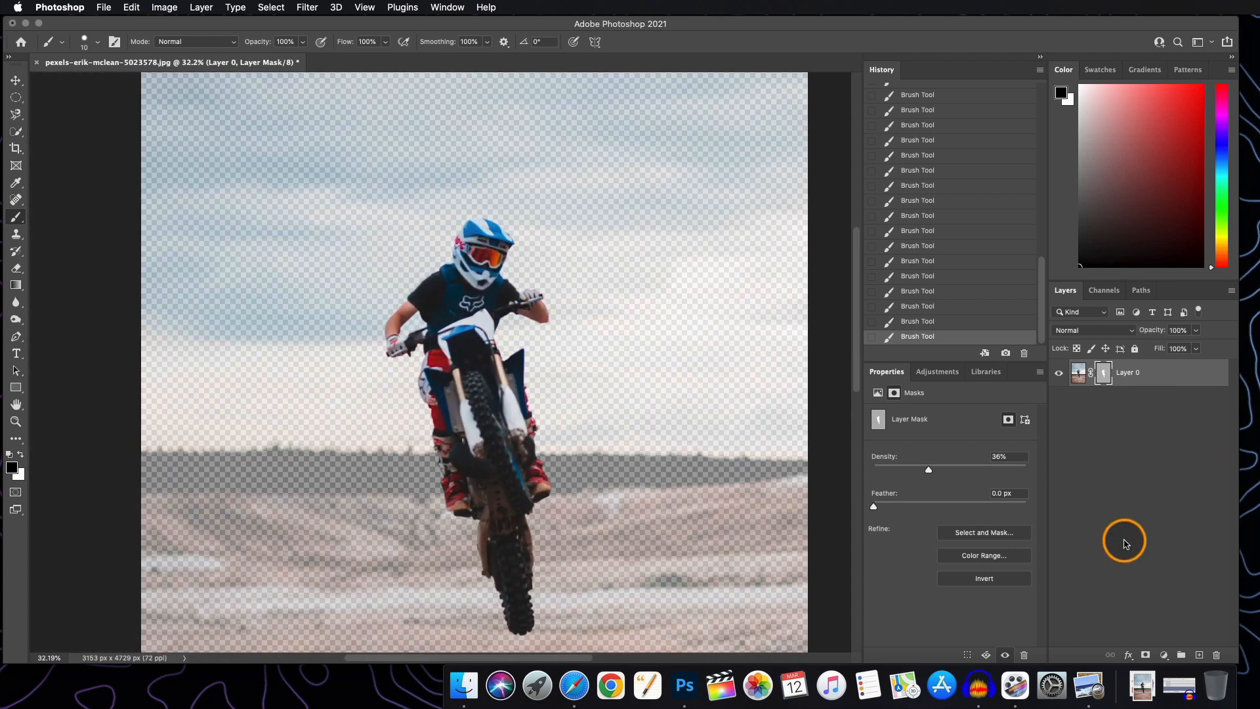
drag(930, 471, 1041, 483)
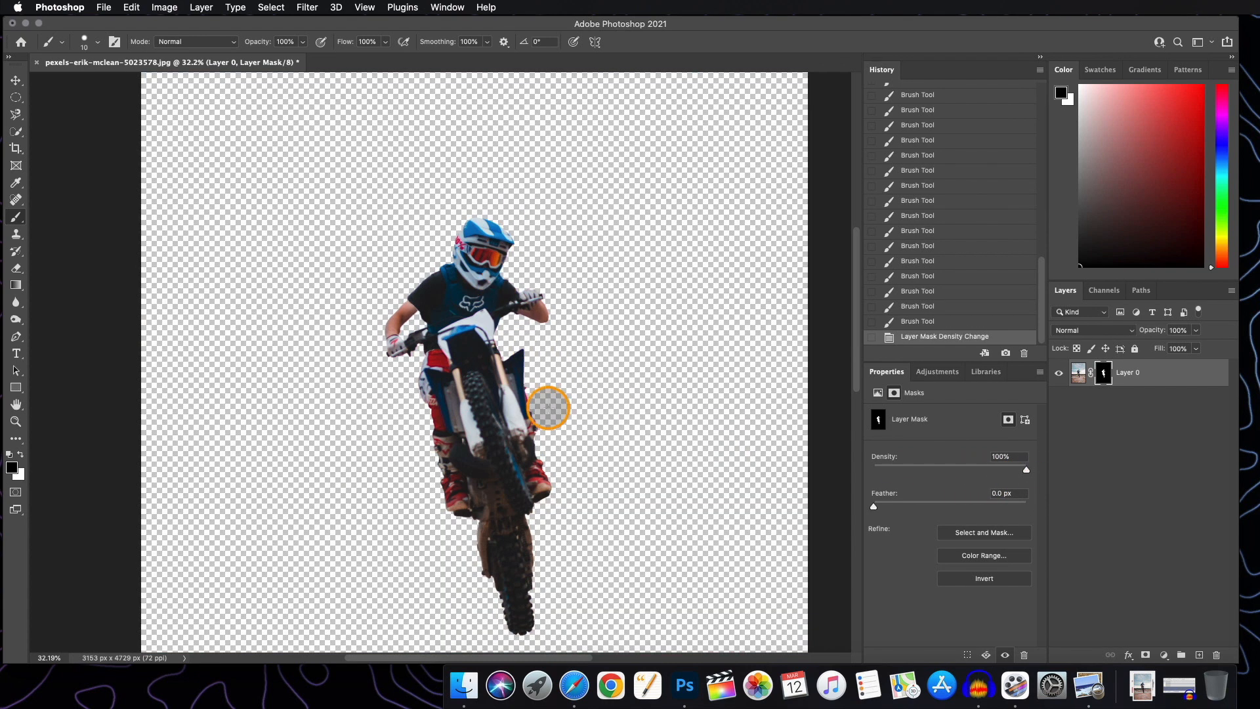
scroll(534, 427, down, 5)
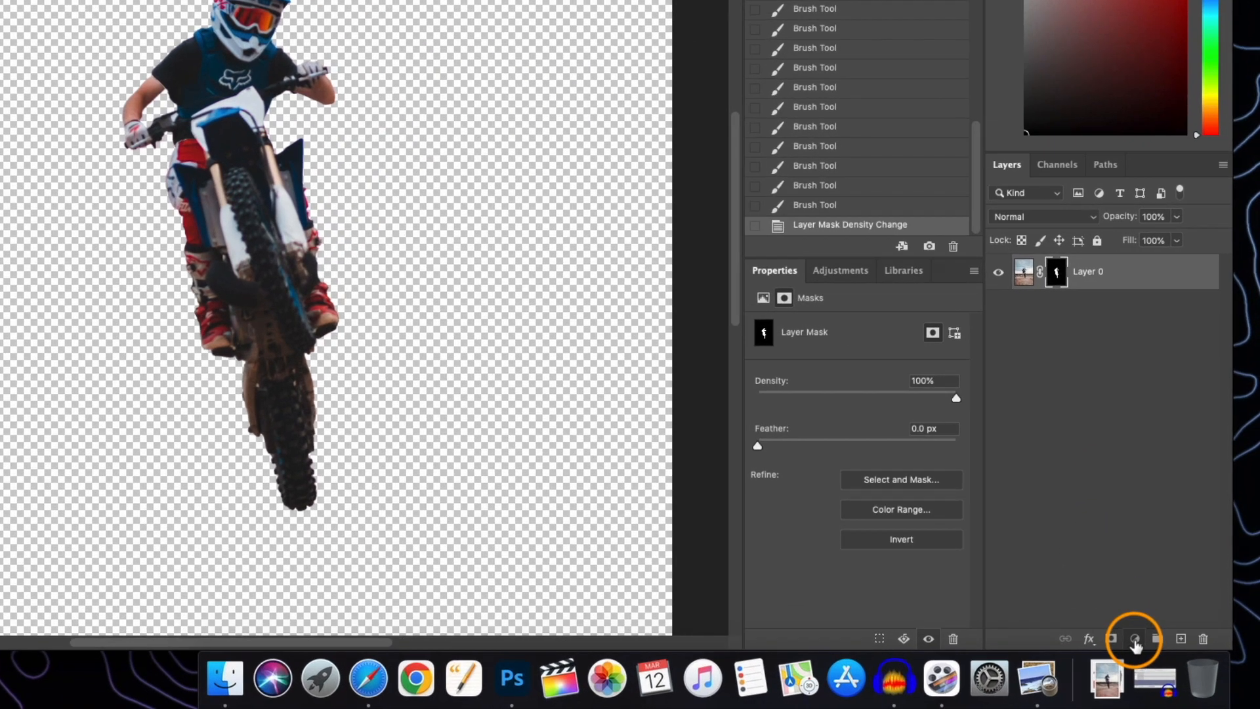
Add a Solid Color fill layer in near-black (#030303) and move it below Layer 0
click(1163, 654)
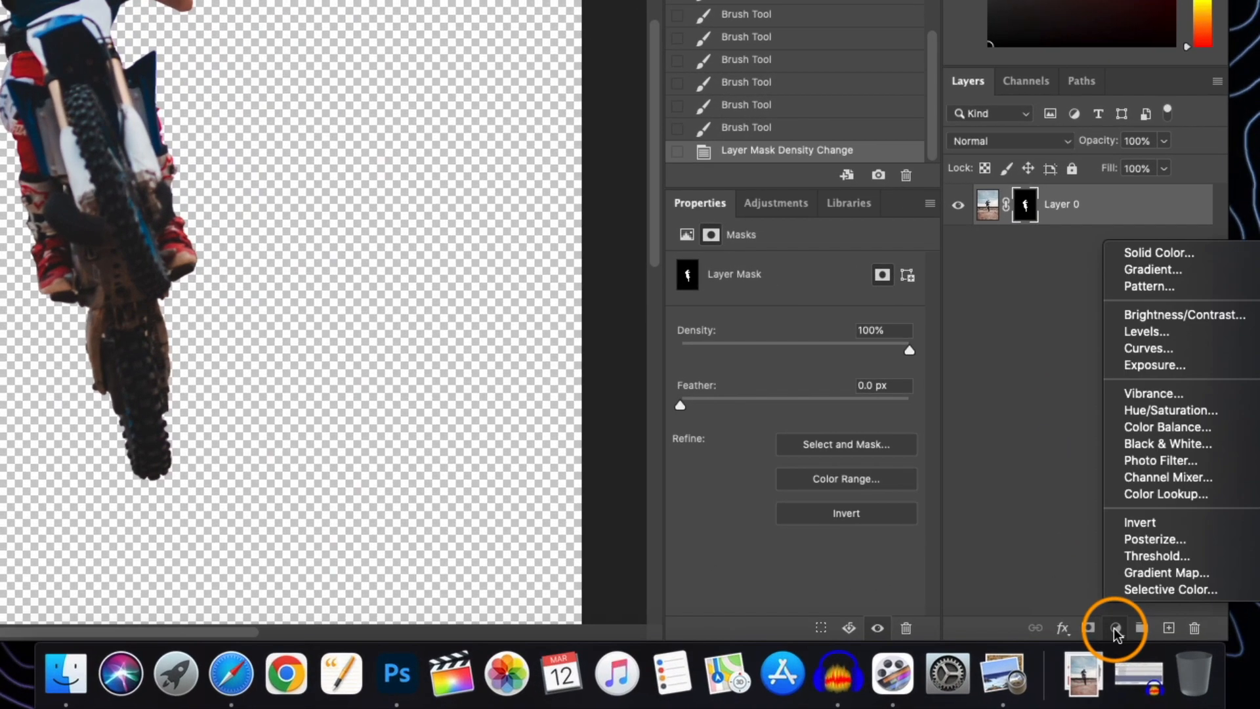
click(1164, 254)
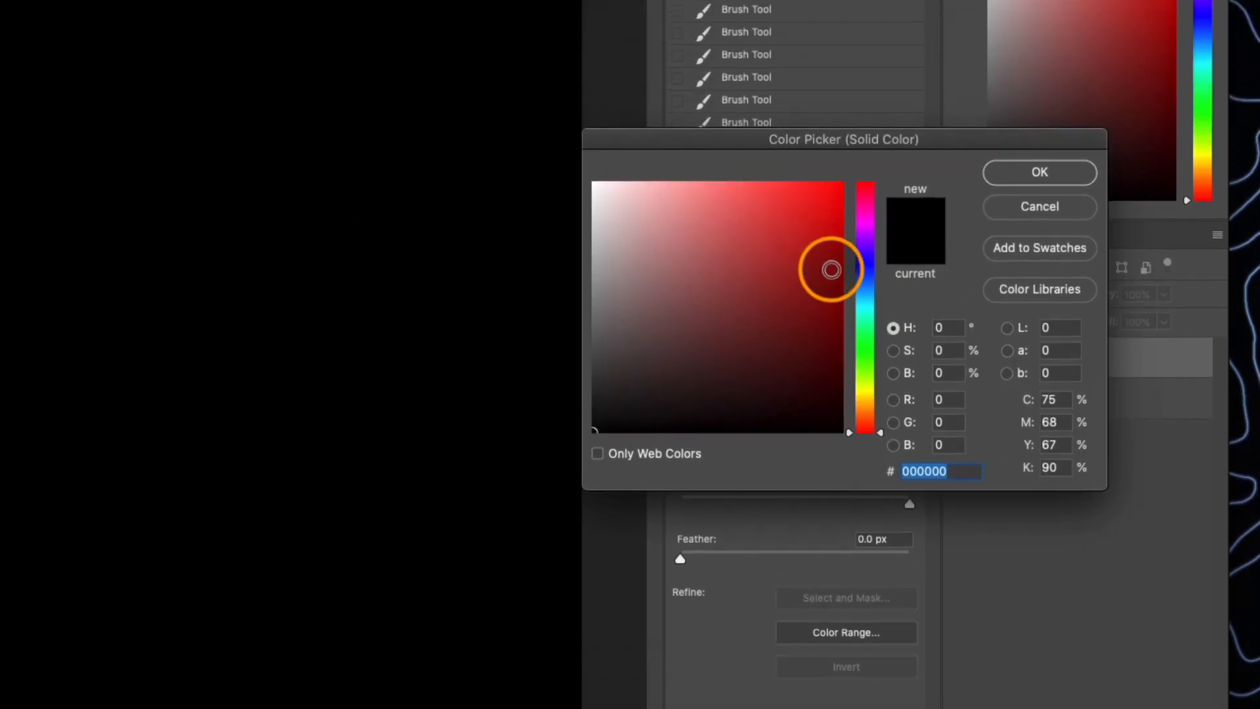
drag(596, 431, 591, 203)
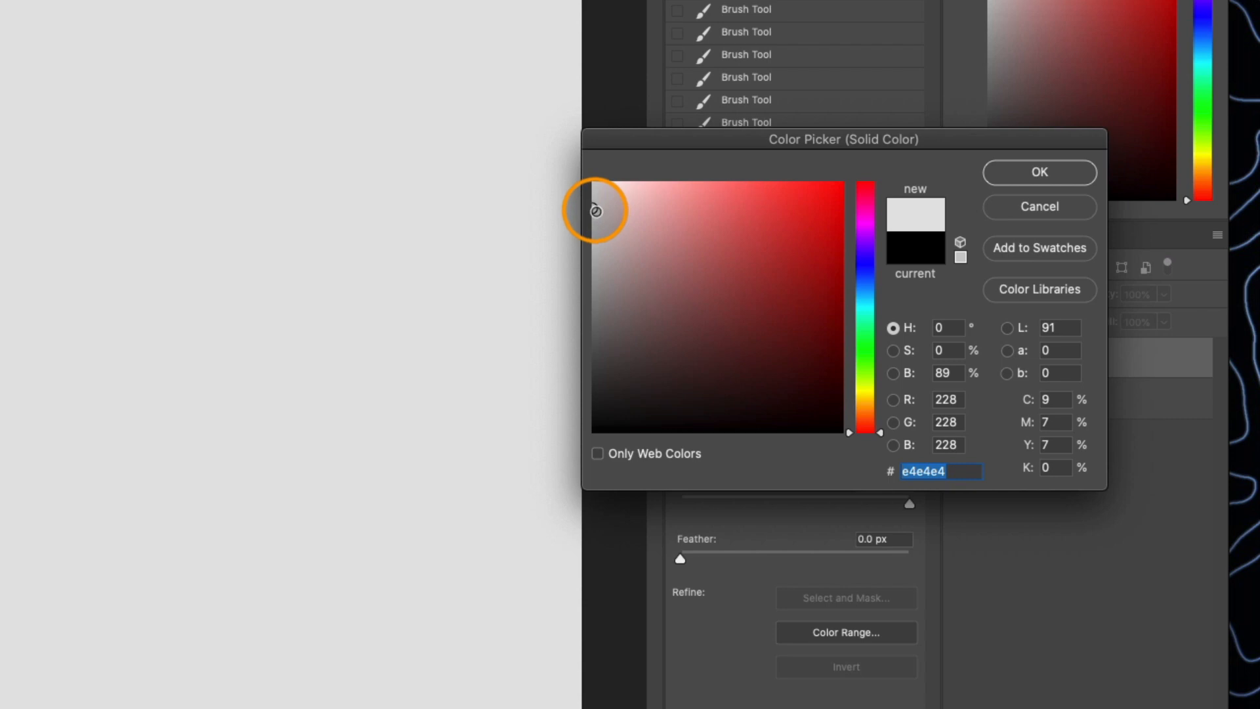
drag(595, 210, 594, 430)
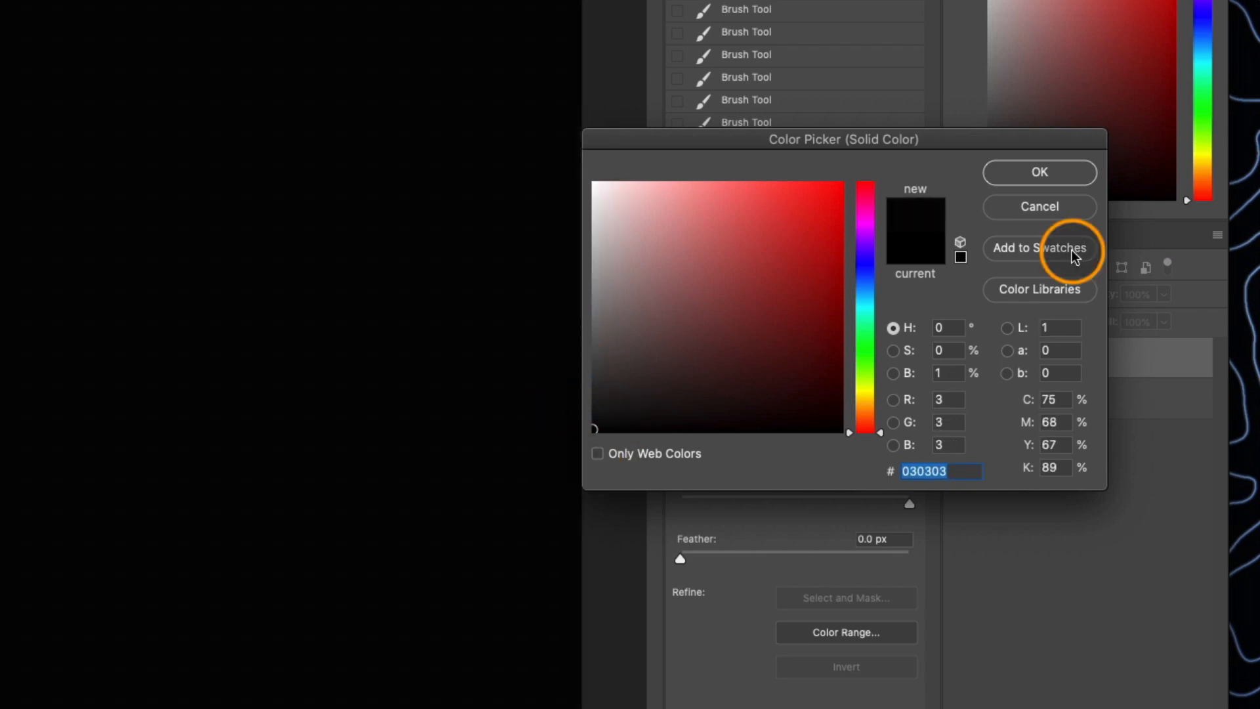
click(1077, 180)
drag(998, 357, 975, 447)
Check the rider's edges against the dark fill and select Layer 0's mask for editing
scroll(556, 338, up, 5)
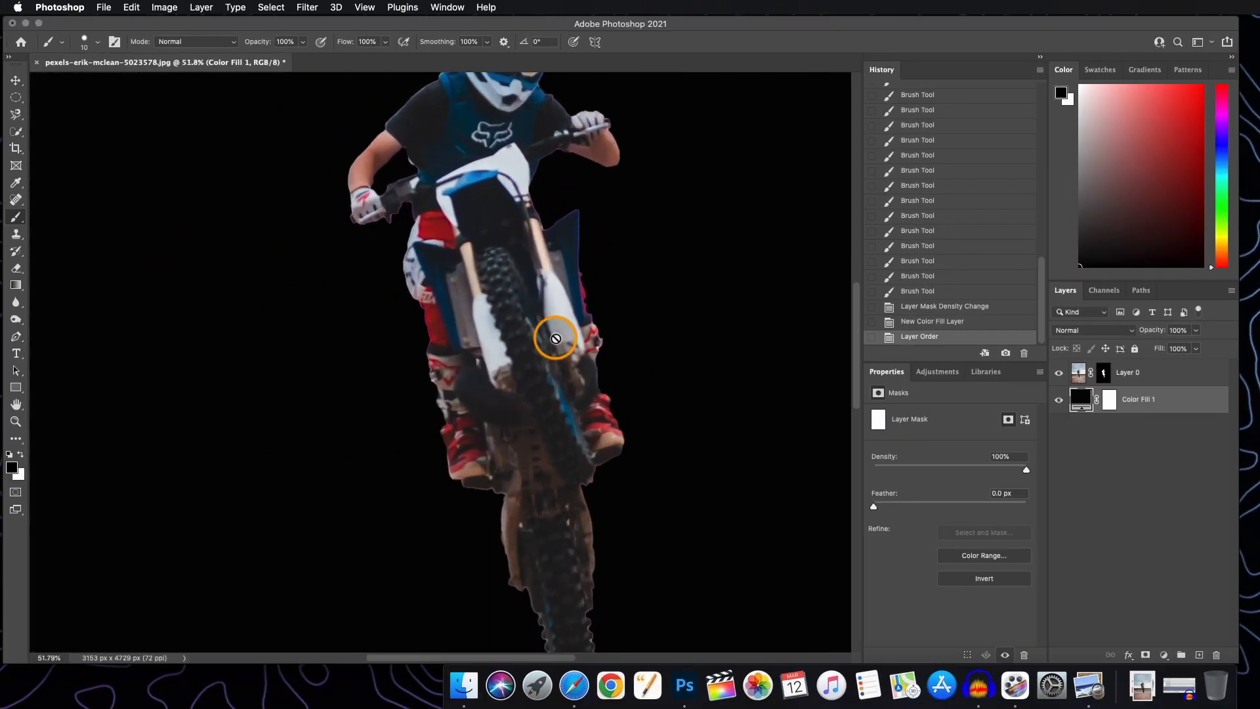
scroll(556, 338, up, 3)
scroll(555, 338, down, 3)
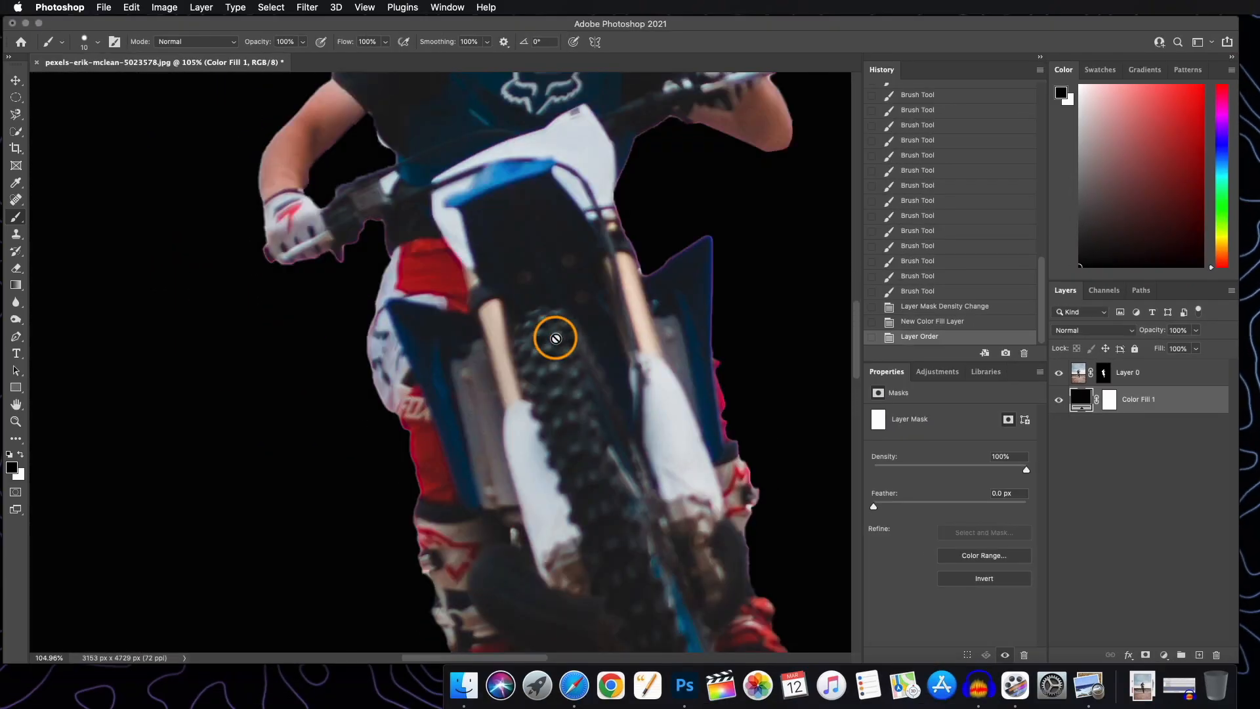
scroll(556, 338, up, 3)
scroll(555, 338, up, 8)
scroll(555, 338, down, 4)
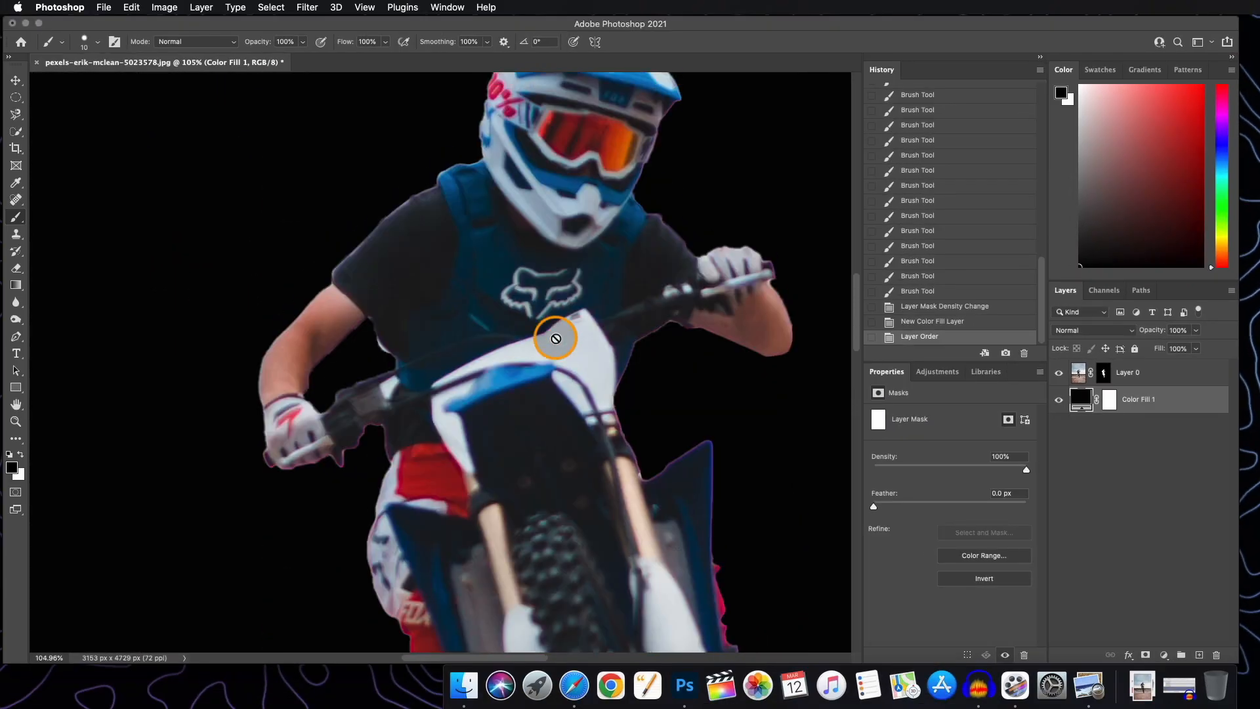
scroll(381, 355, up, 3)
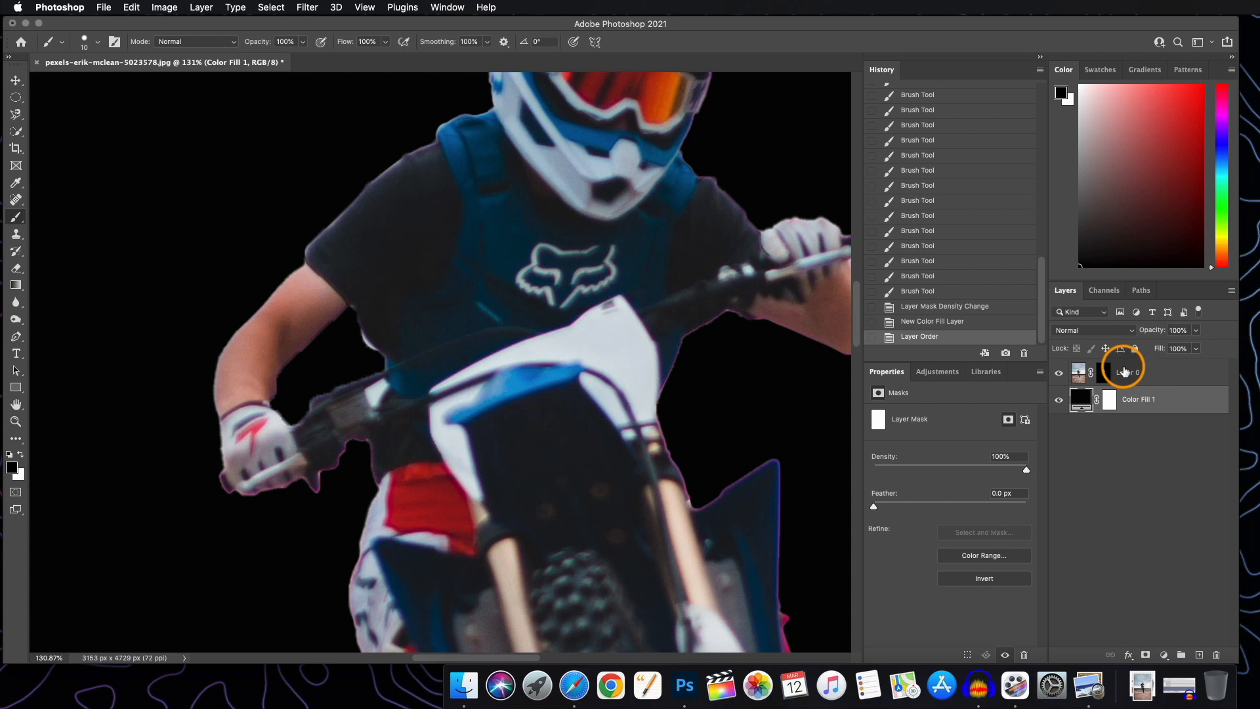
click(1125, 372)
click(1105, 379)
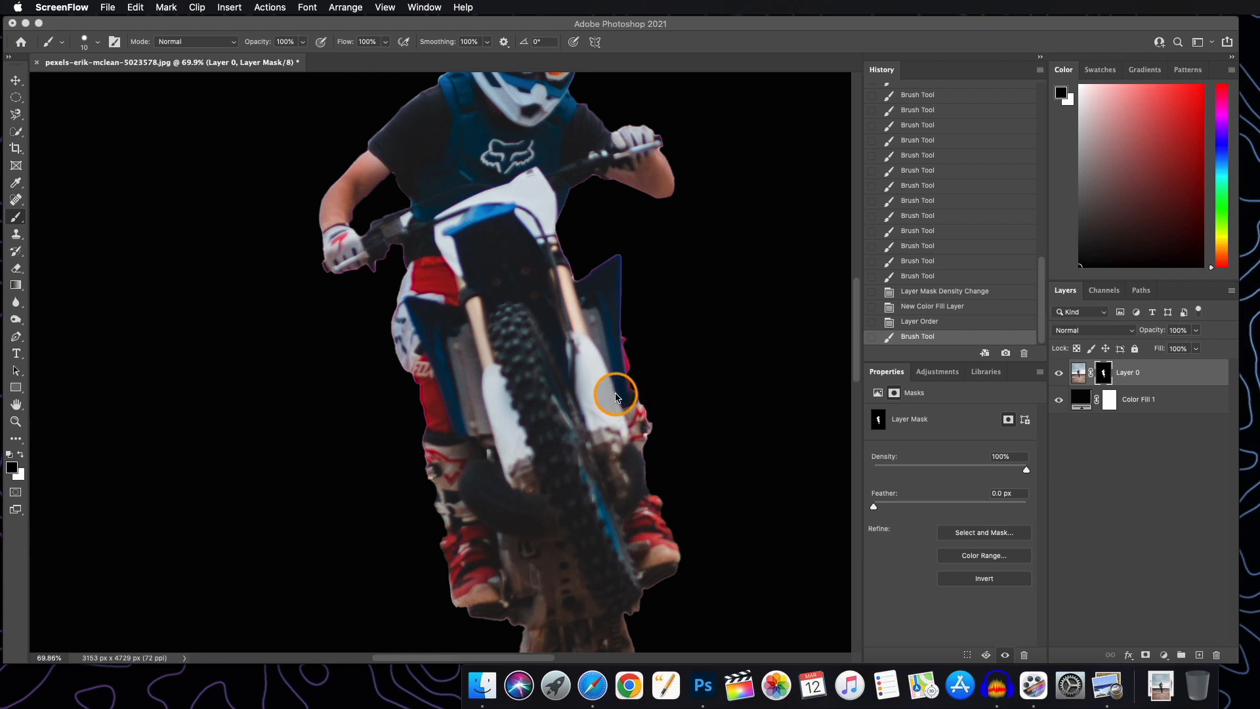
Examine the whole cutout against the dark background for leftover fringes around the rider and bike
scroll(615, 397, right, 5)
scroll(616, 397, left, 6)
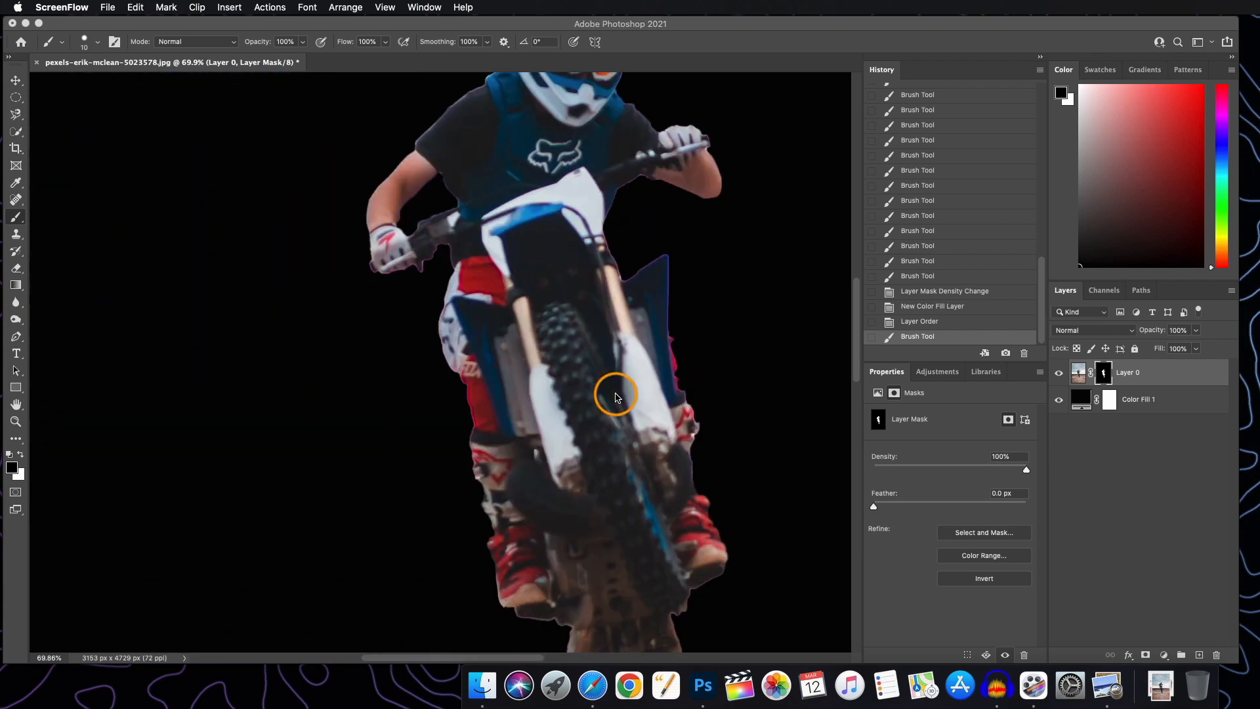
scroll(615, 396, right, 3)
scroll(616, 396, right, 5)
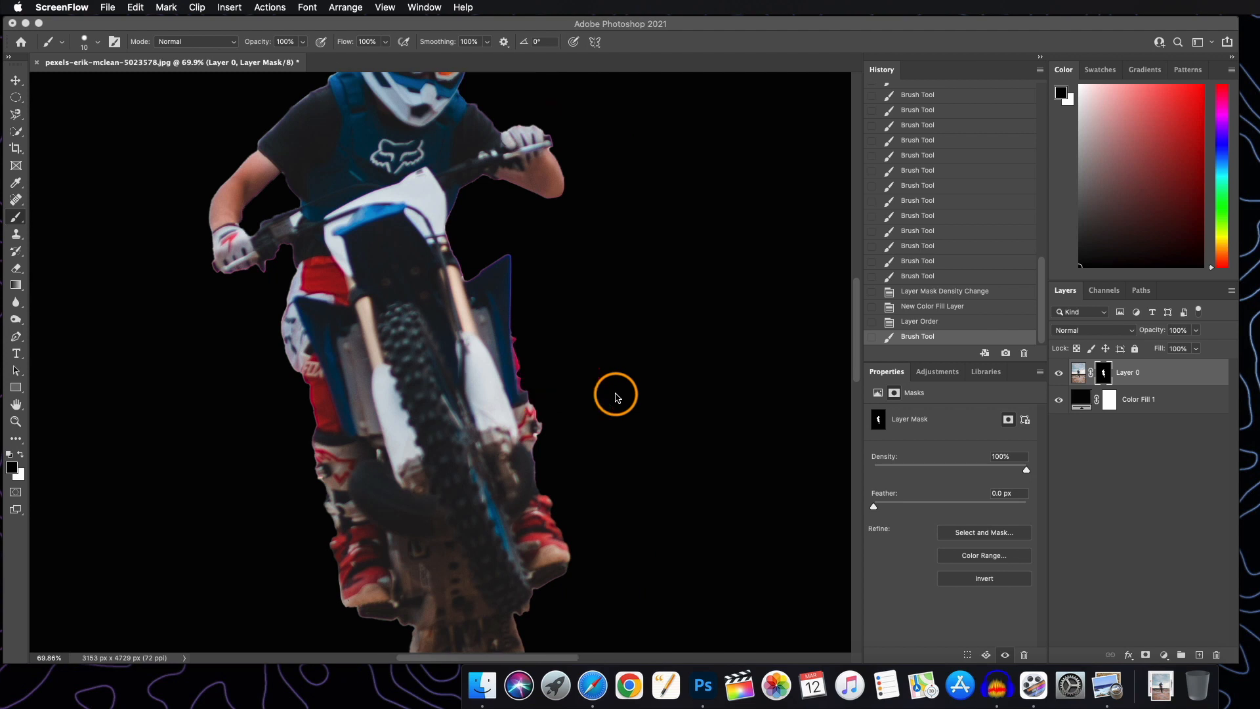
scroll(615, 396, left, 6)
scroll(615, 396, down, 5)
scroll(616, 397, up, 4)
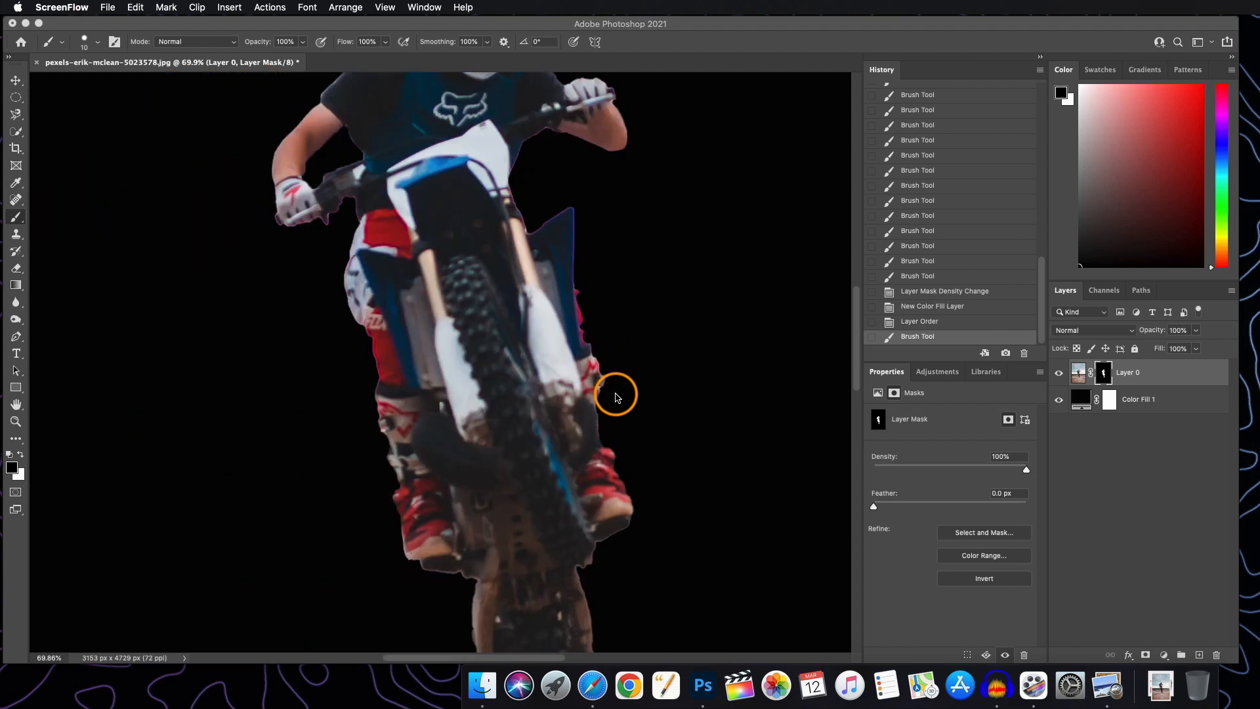
click(828, 54)
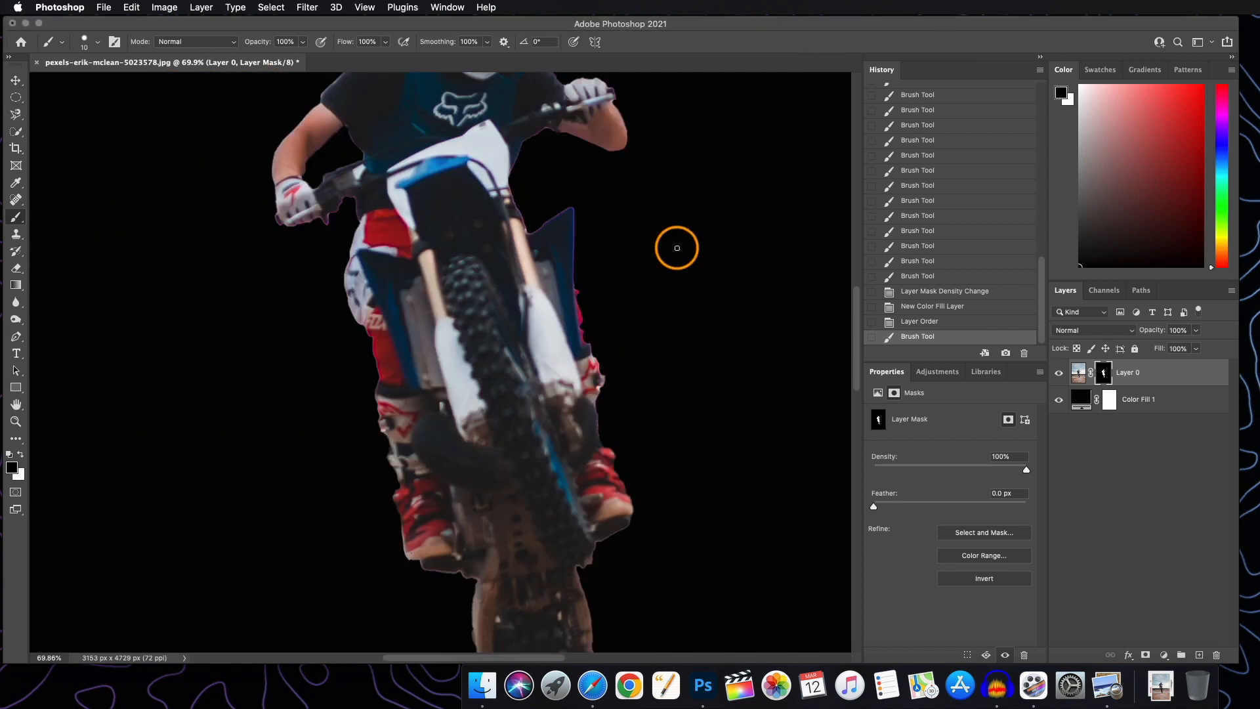
scroll(676, 247, down, 6)
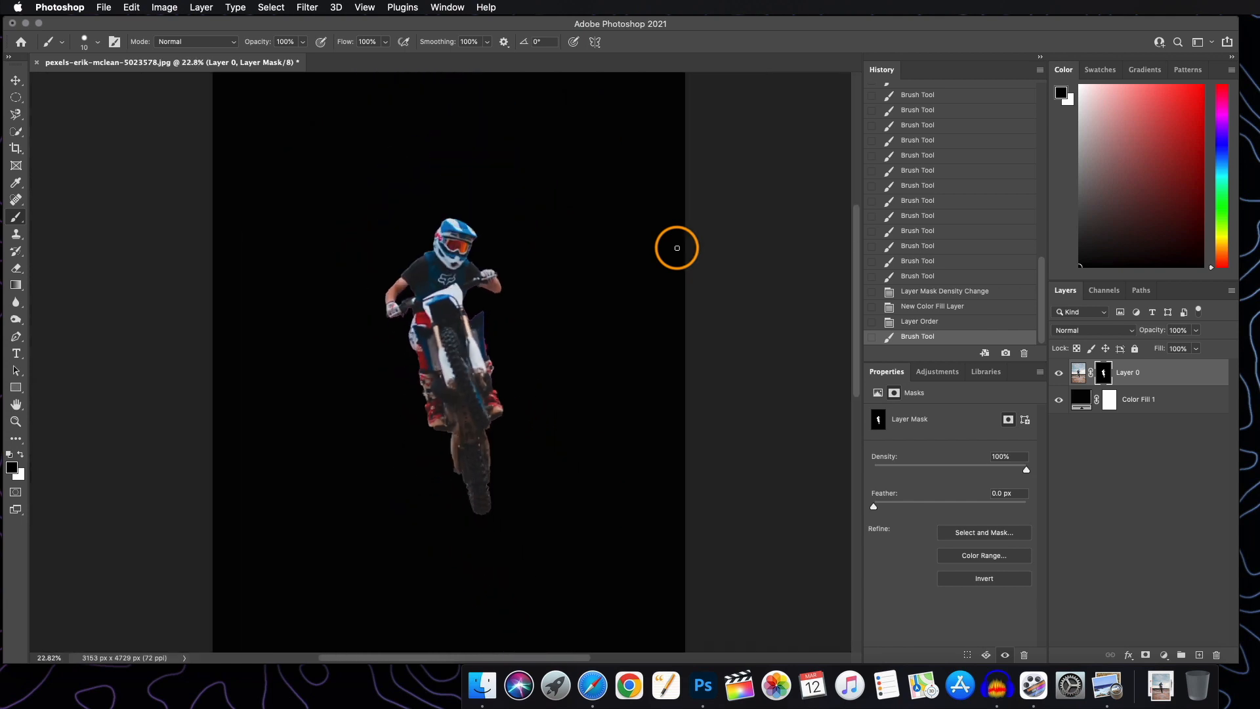
scroll(676, 247, up, 4)
scroll(676, 247, down, 2)
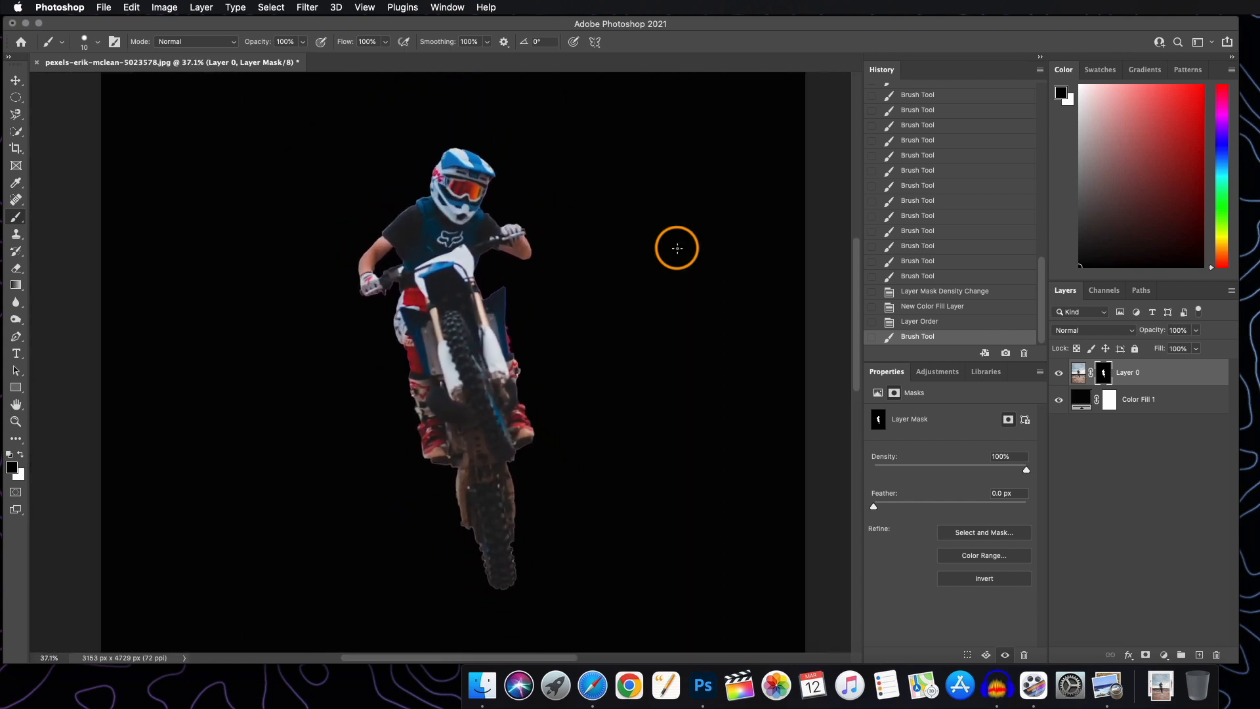
scroll(677, 247, up, 7)
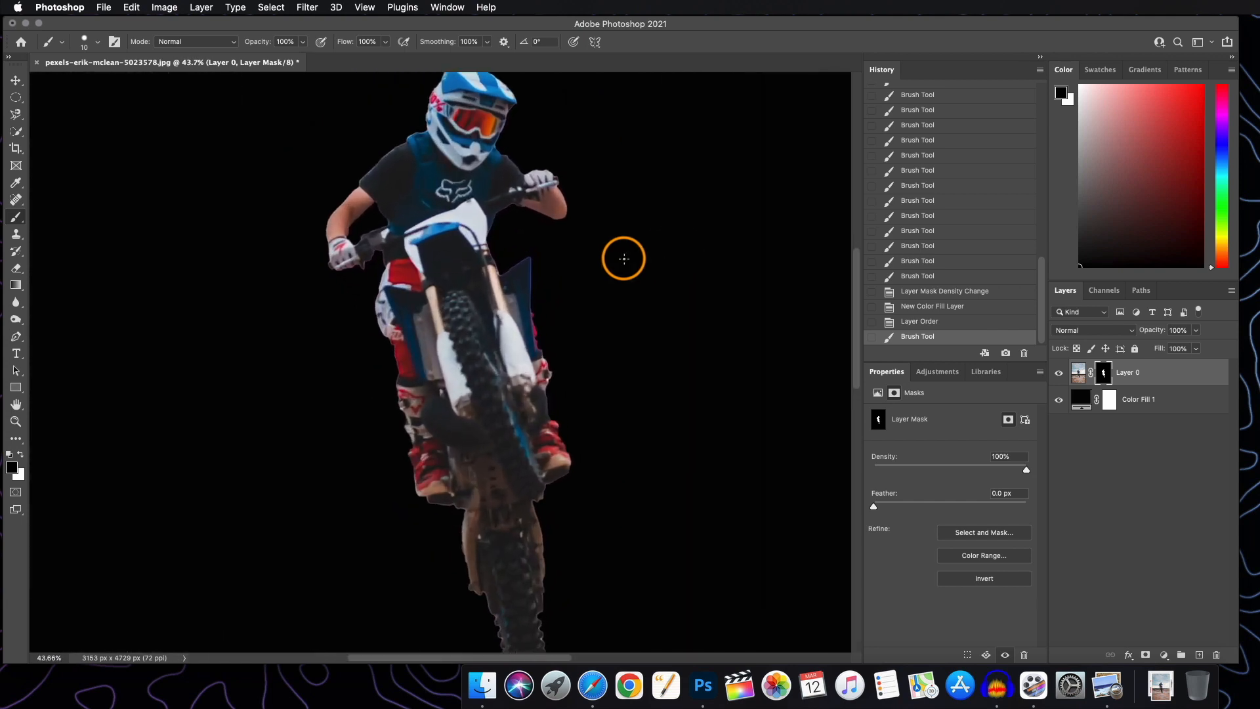
scroll(388, 318, up, 6)
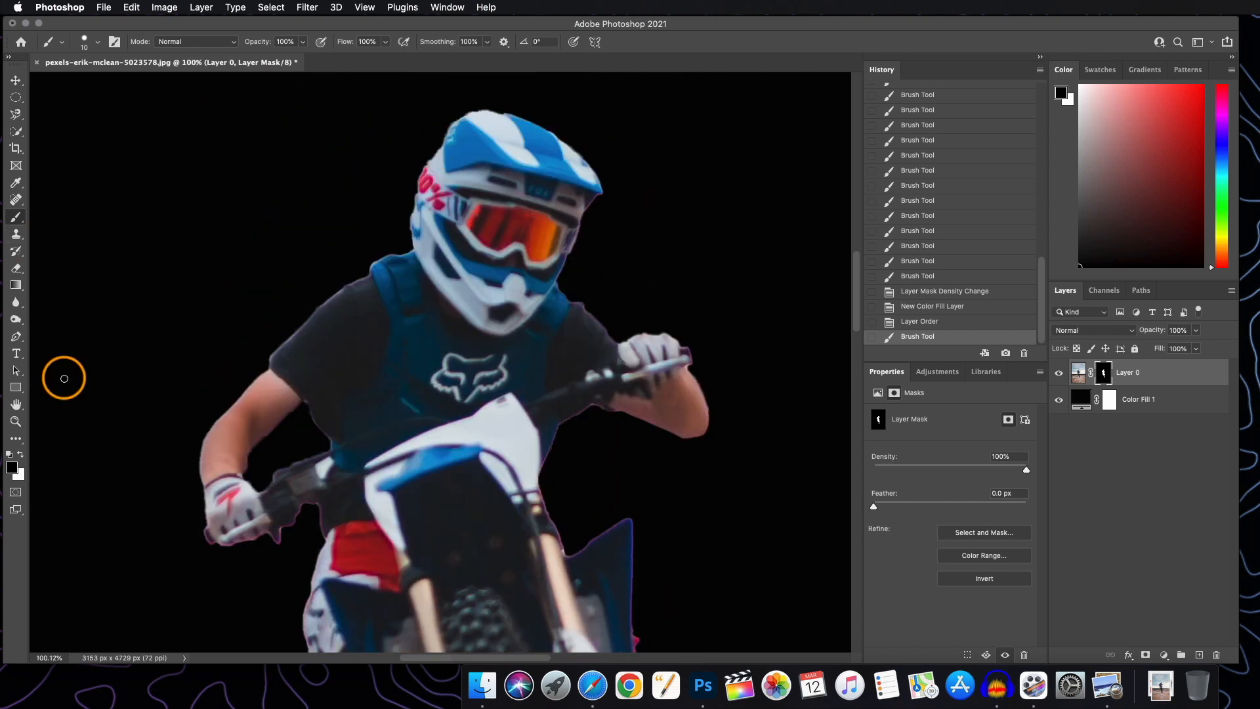
Paint the mask in white along the helmet's crown and visor edge to restore its outline, and switch back to black
key(x)
scroll(446, 190, up, 5)
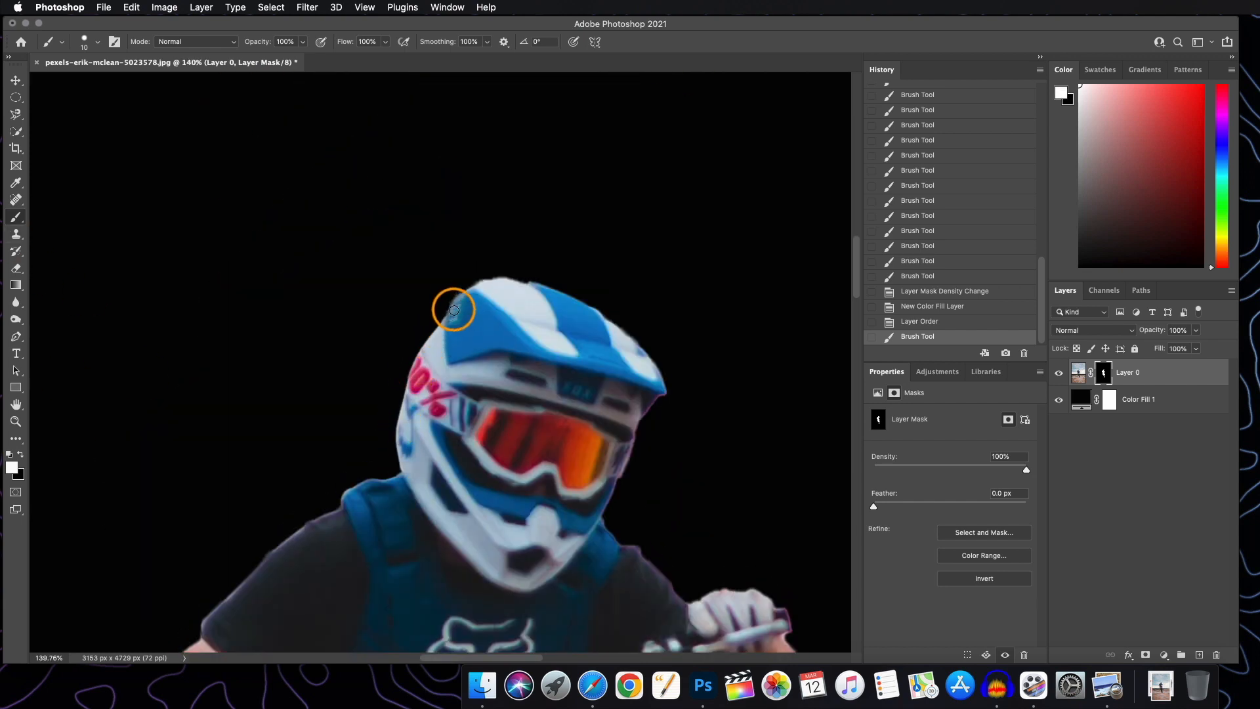
drag(512, 280, 599, 318)
drag(653, 367, 663, 392)
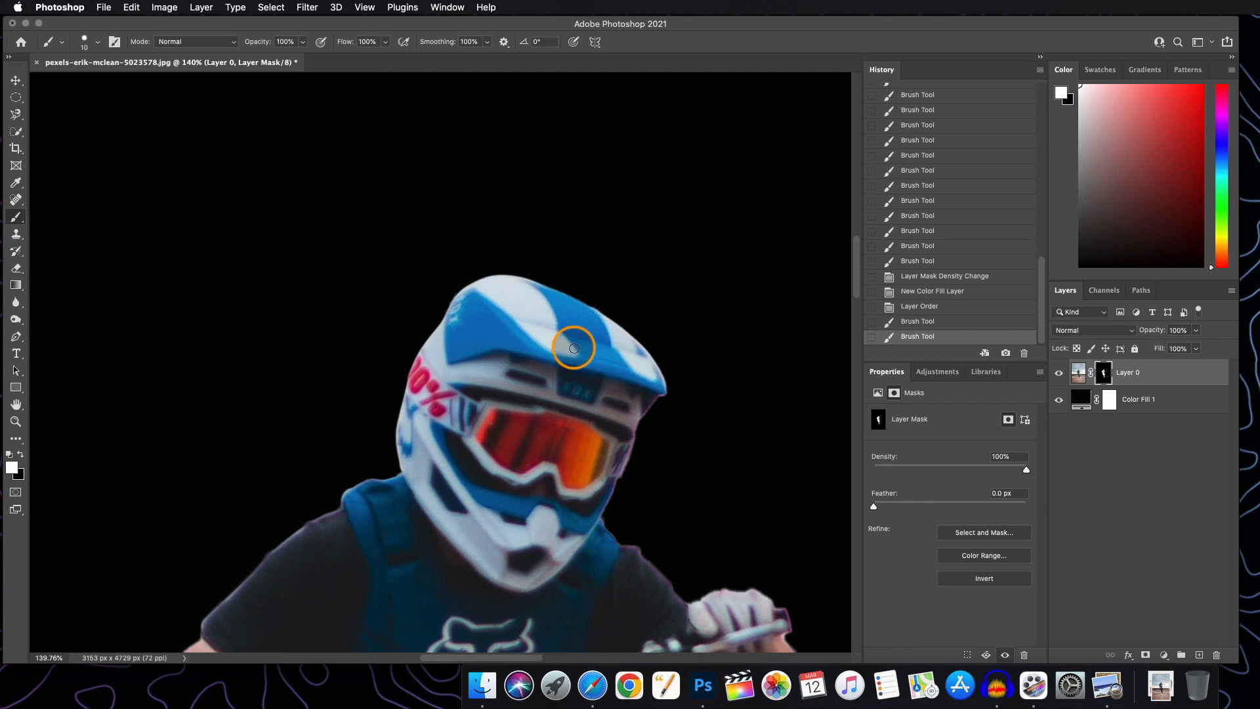
drag(541, 287, 594, 313)
mouse_move(591, 310)
mouse_down()
mouse_move(554, 290)
mouse_move(490, 285)
mouse_up()
mouse_move(617, 330)
mouse_down()
mouse_move(623, 347)
mouse_move(520, 281)
mouse_move(480, 283)
mouse_up()
key(x)
scroll(620, 349, down, 5)
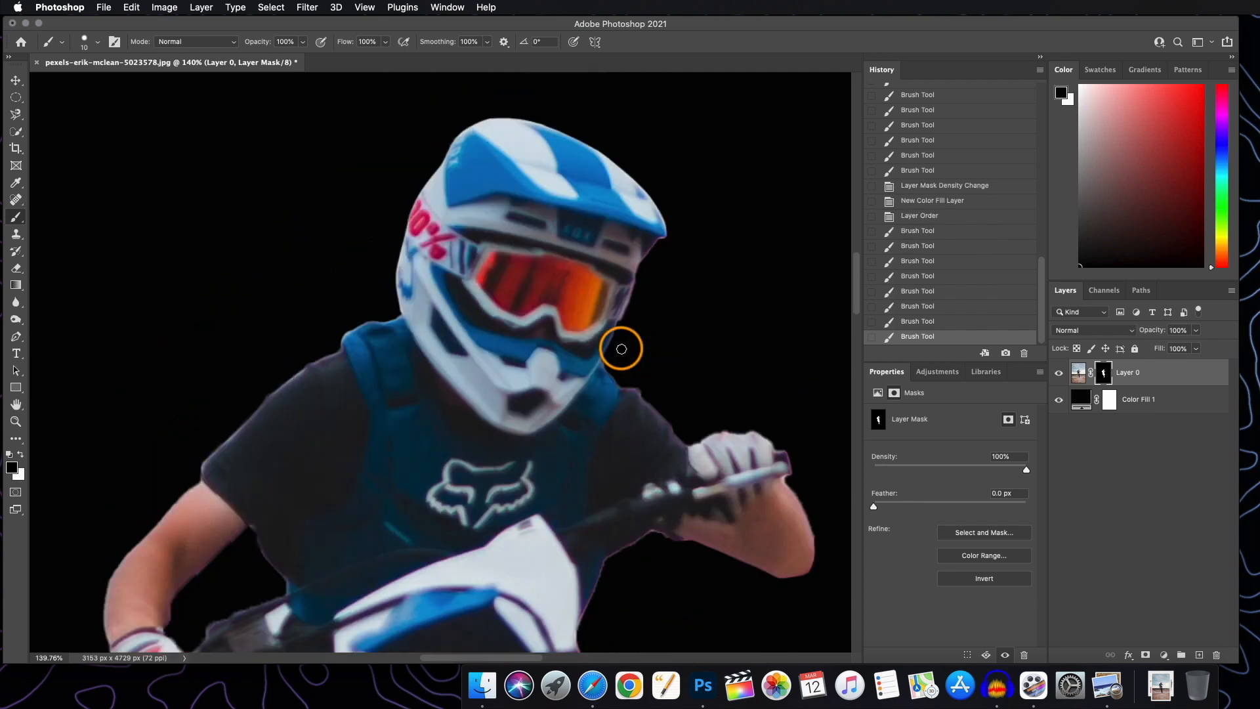
Paint Layer 0's mask in black along the helmet's visor side, the right shoulder and the glove on the handlebar to remove fringes
key(x)
mouse_move(608, 364)
mouse_down()
mouse_move(641, 259)
mouse_move(664, 240)
mouse_up()
drag(654, 405, 682, 433)
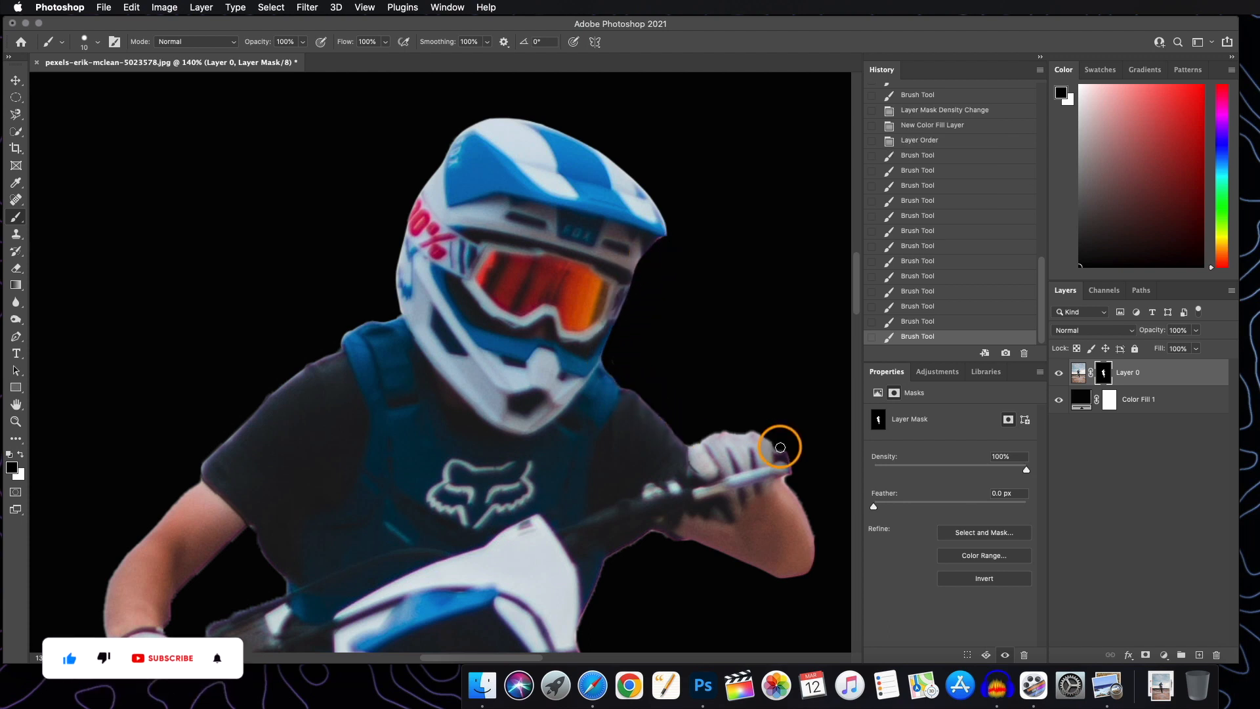
drag(781, 444, 792, 460)
drag(792, 460, 797, 468)
Touch up the mask along the bike's right shroud and leg with a 35 px white brush, and clean beside the left boot
scroll(645, 559, down, 10)
scroll(591, 540, down, 10)
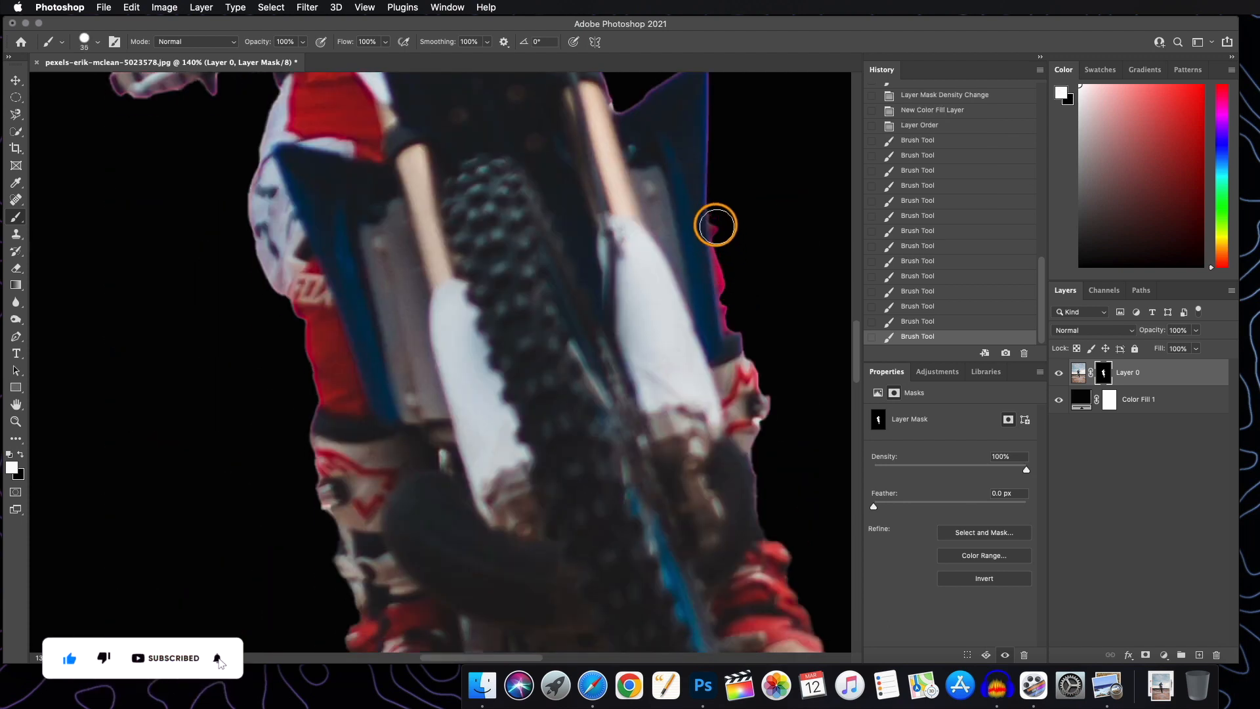
drag(716, 225, 754, 361)
scroll(770, 422, down, 10)
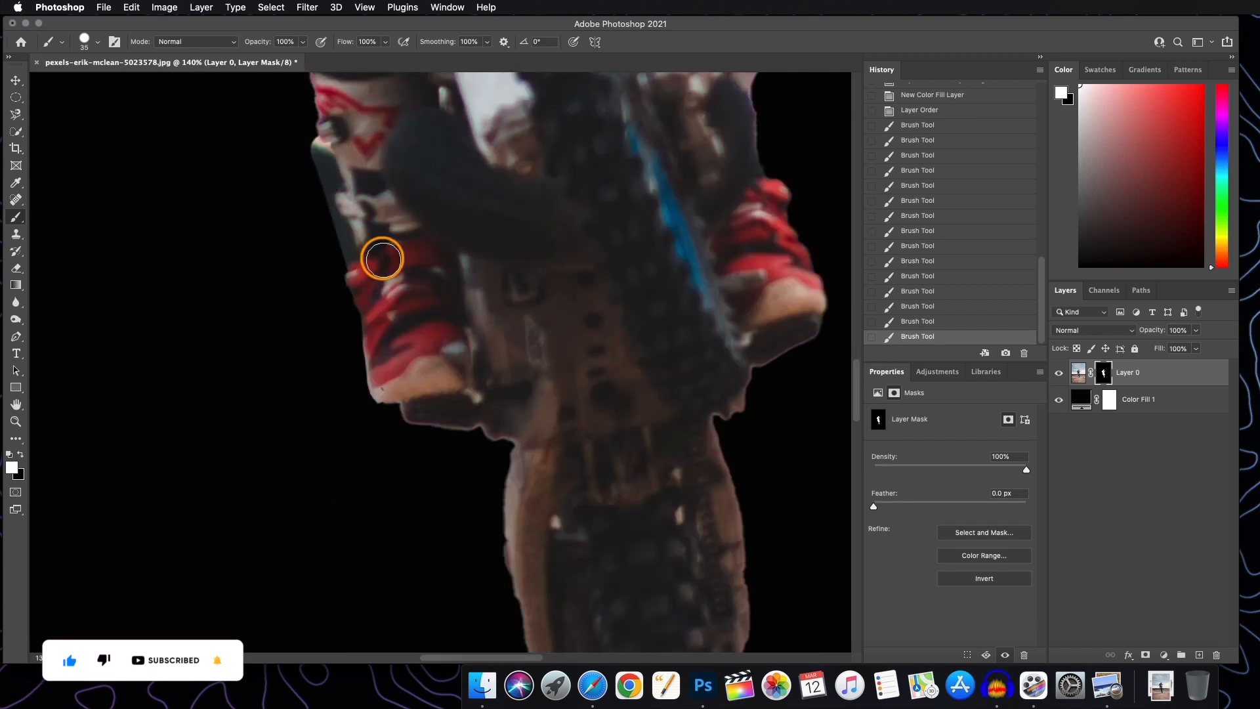
scroll(394, 275, down, 2)
key(x)
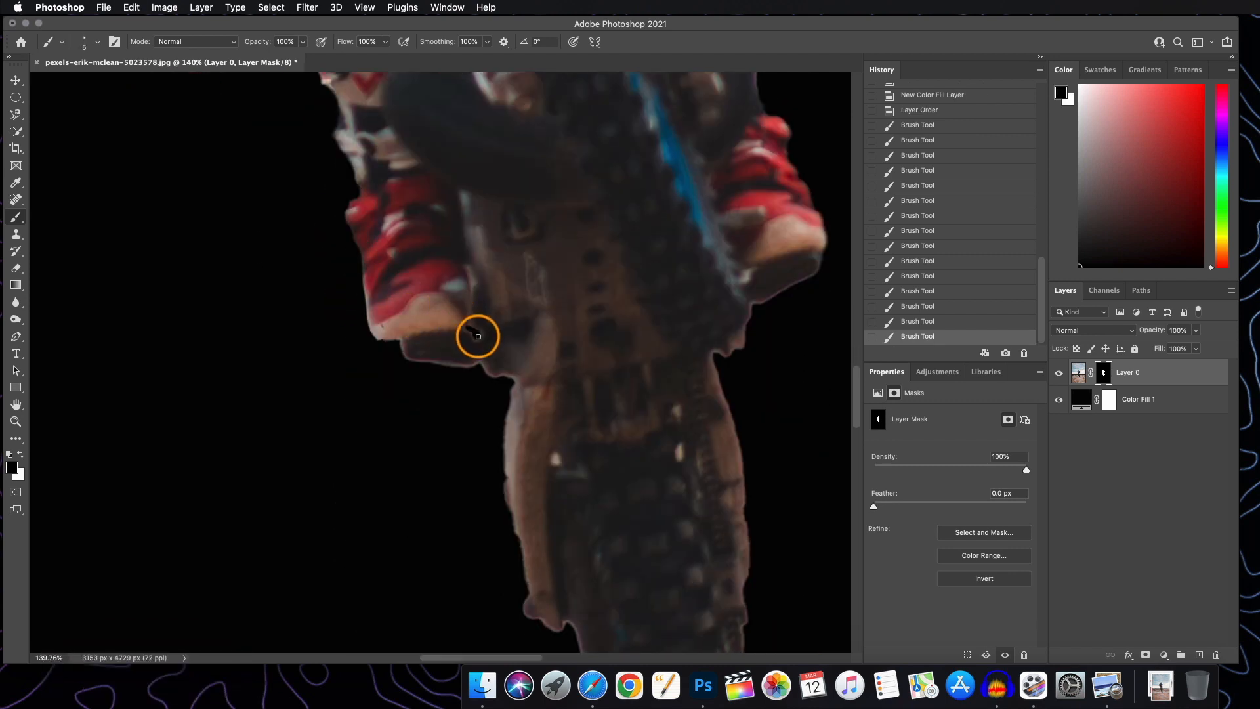
Paint out the small light gaps under the left boot and between the frame and tire with a tiny black brush
drag(478, 336, 479, 337)
scroll(692, 433, up, 5)
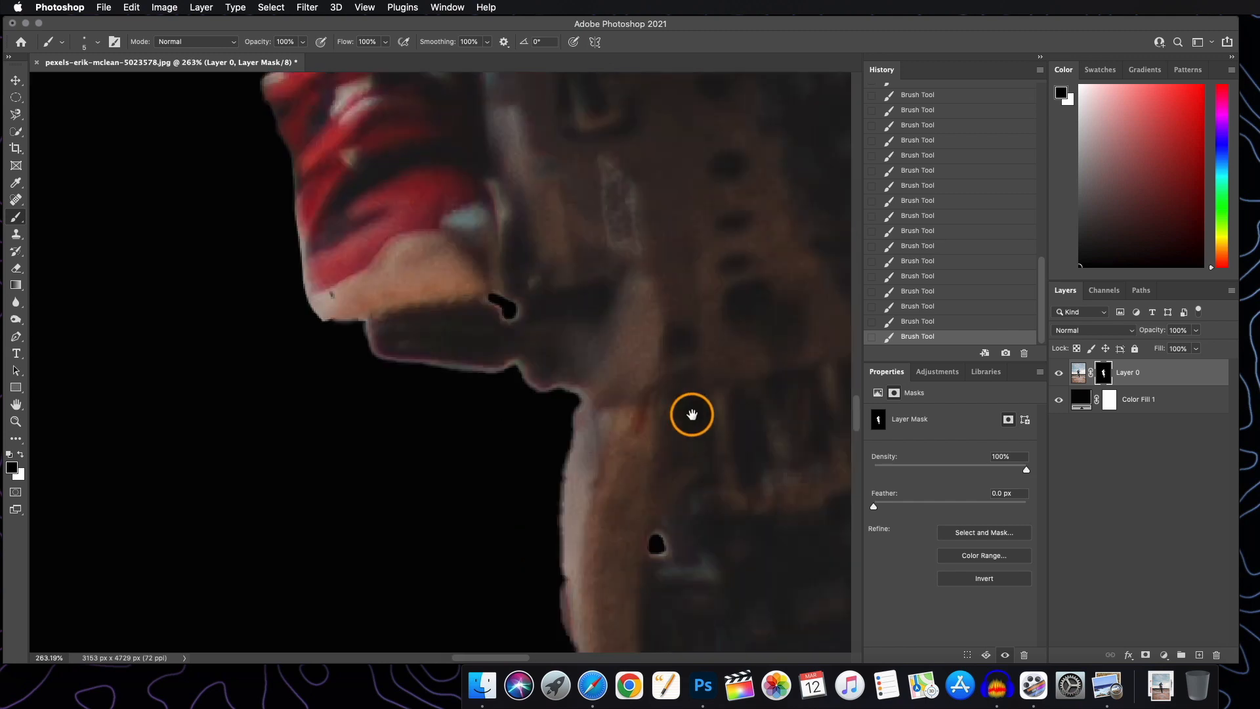
scroll(691, 414, right, 5)
scroll(692, 414, down, 2)
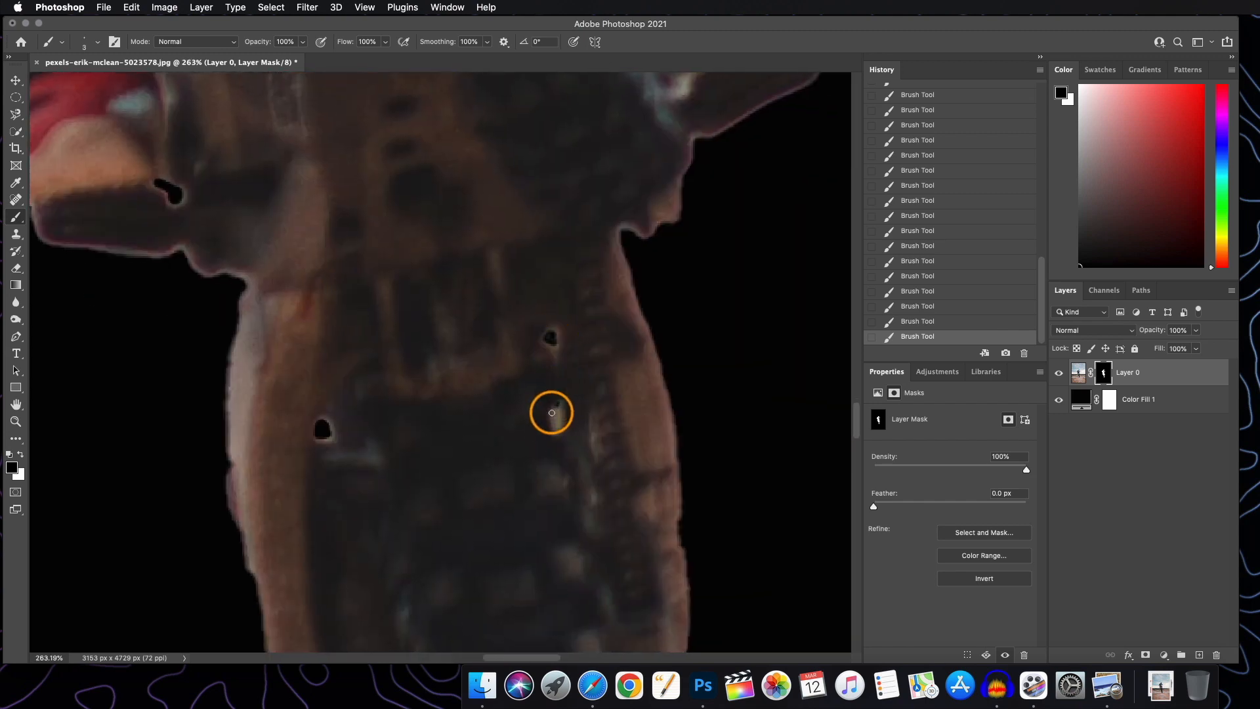
scroll(590, 420, down, 3)
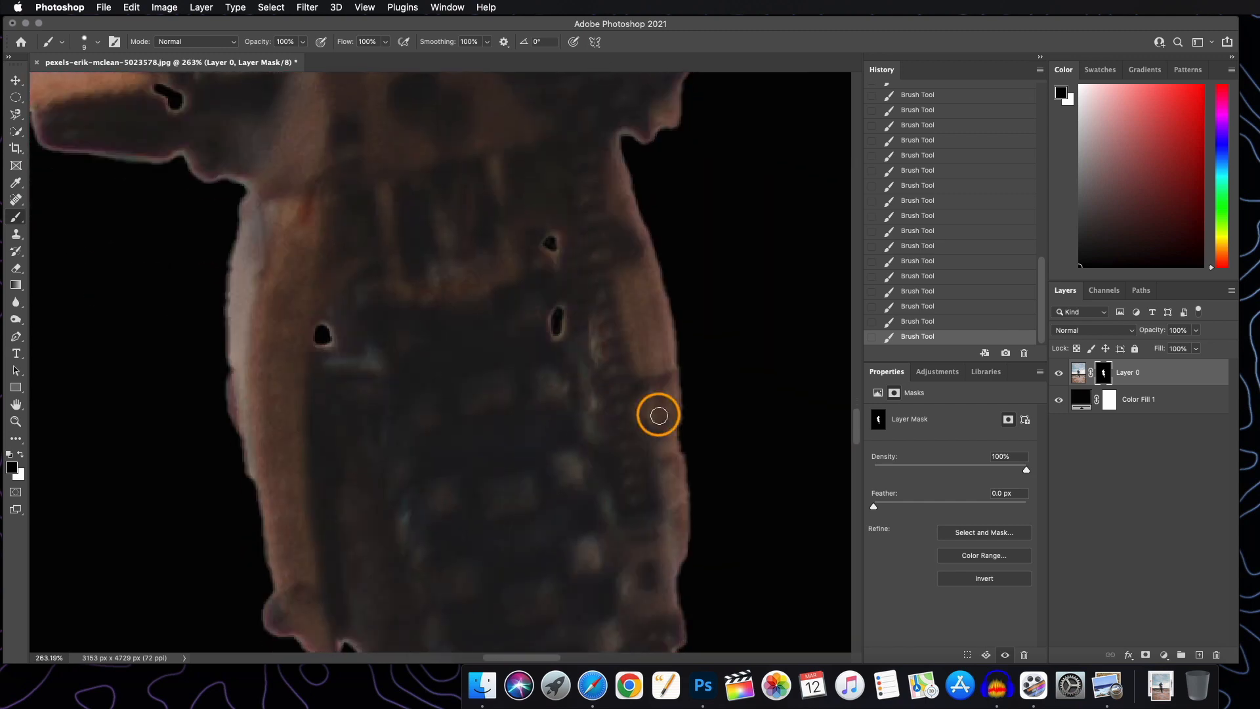
Restore the outer edges of the brown bodywork beside the tire on the mask with a 9 px white brush
key(x)
key(bracketright)
key(bracketright)
key(bracketright)
key(bracketright)
key(bracketright)
key(bracketright)
scroll(233, 407, down, 10)
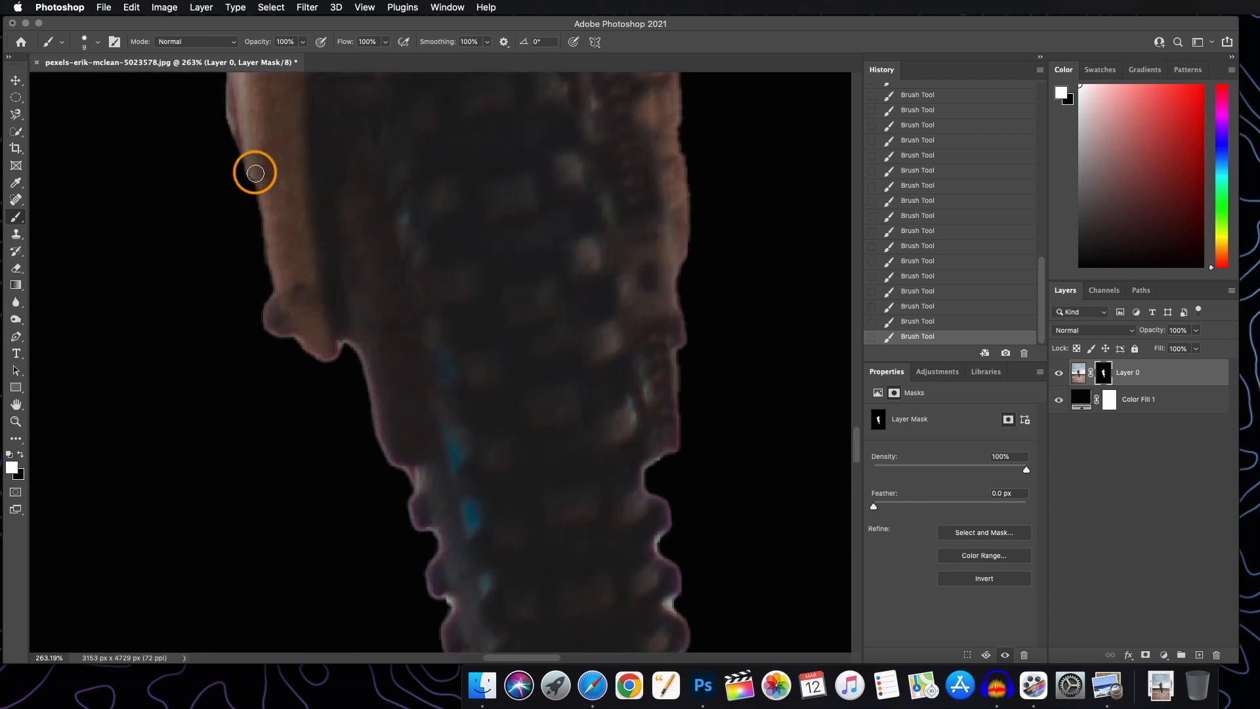
scroll(284, 300, up, 13)
scroll(679, 499, down, 8)
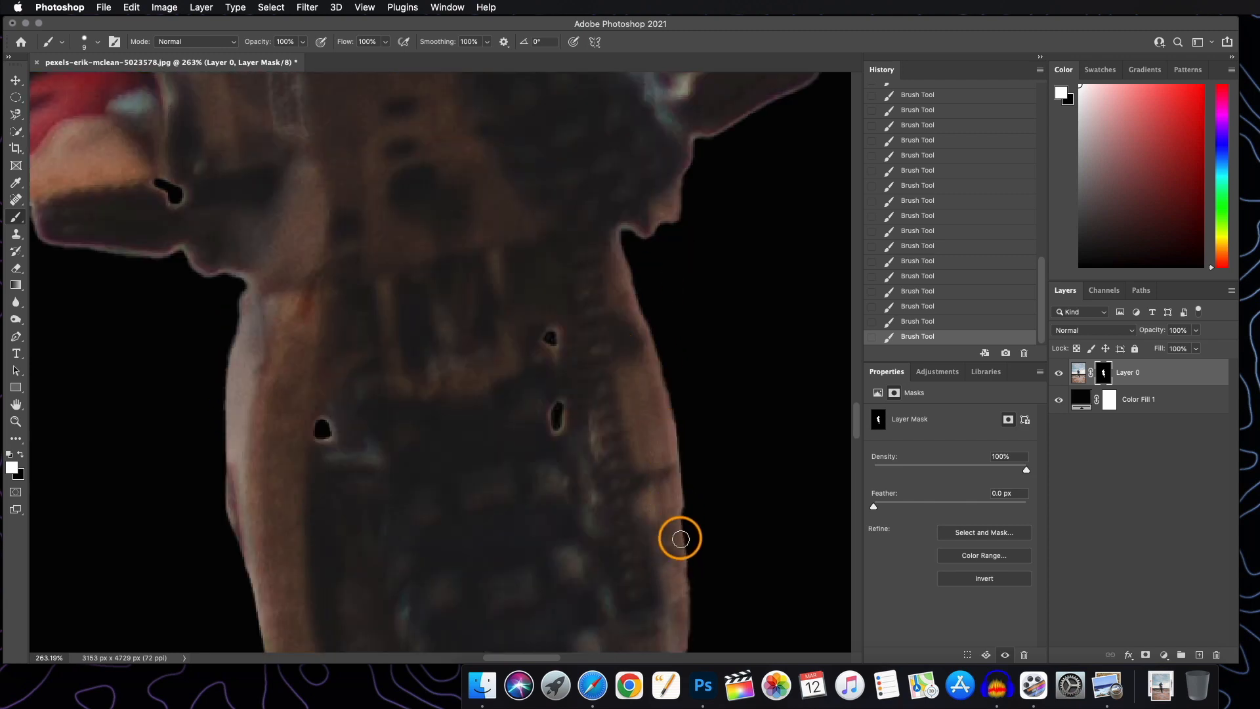
Remove the light fringes between the tire's side knobs on the mask with a 4 px black brush
key(bracketleft)
key(bracketleft)
key(bracketleft)
key(bracketleft)
key(bracketleft)
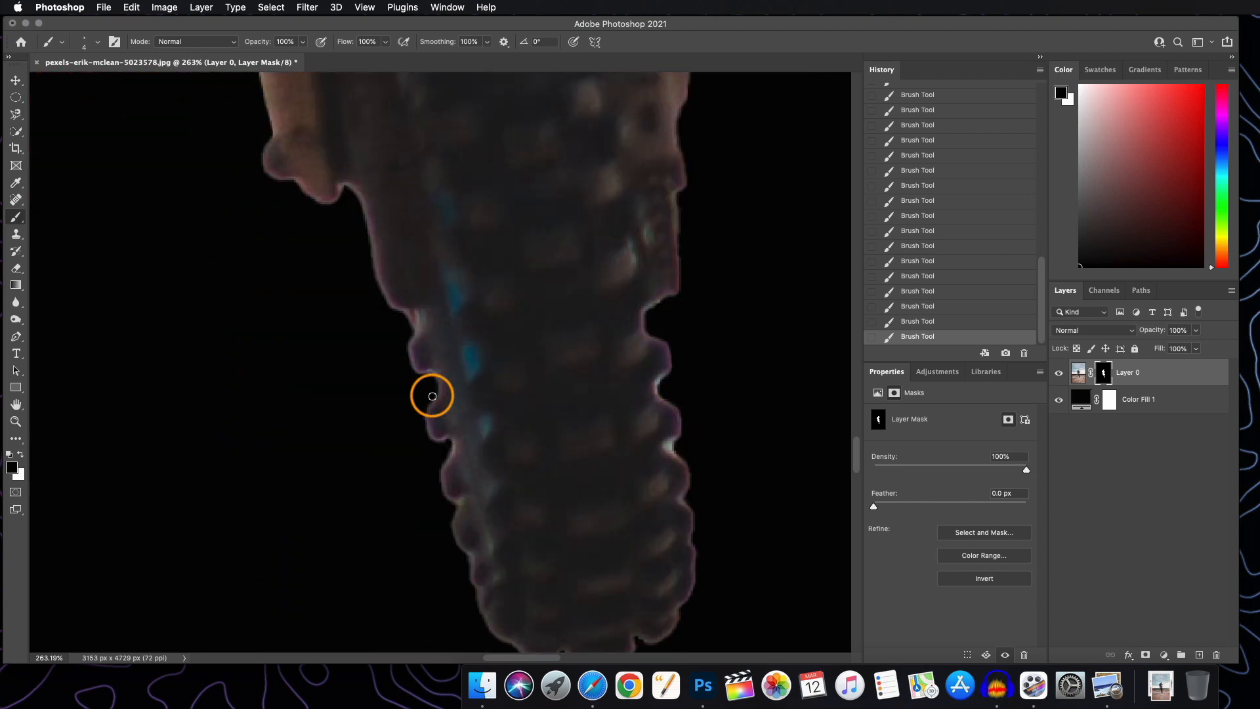
scroll(667, 388, down, 3)
scroll(653, 341, up, 14)
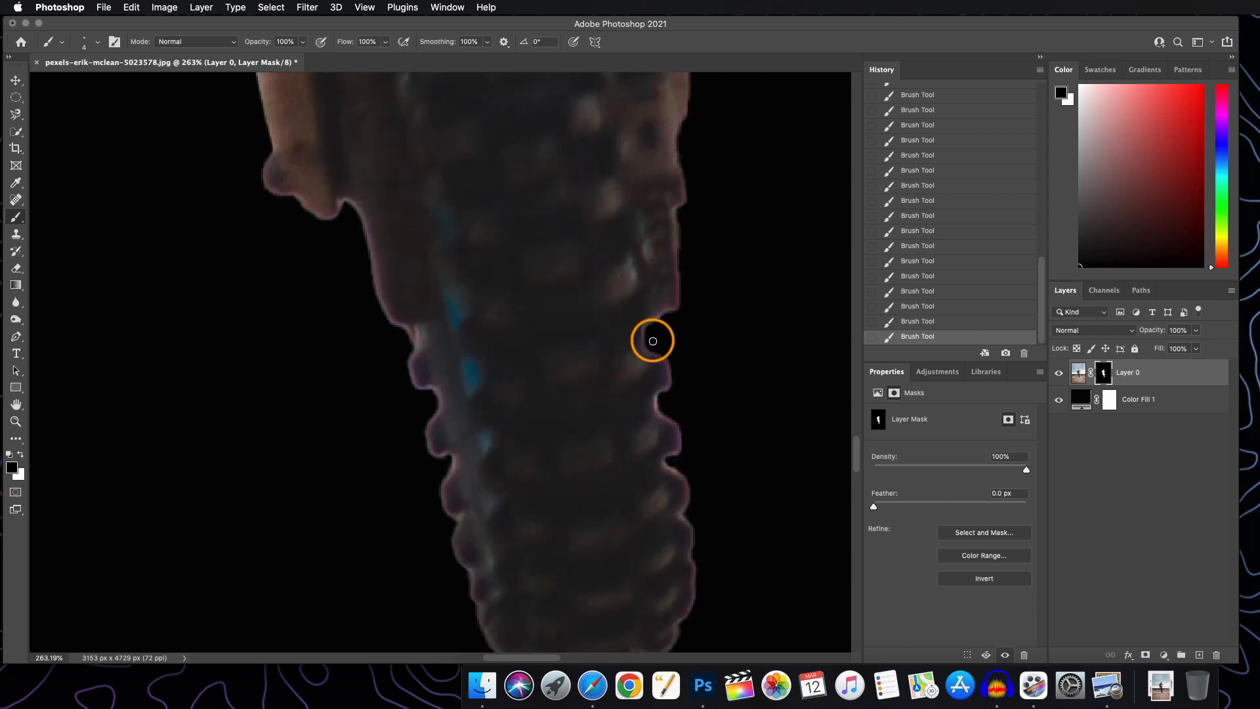
scroll(467, 322, down, 10)
scroll(467, 323, down, 1)
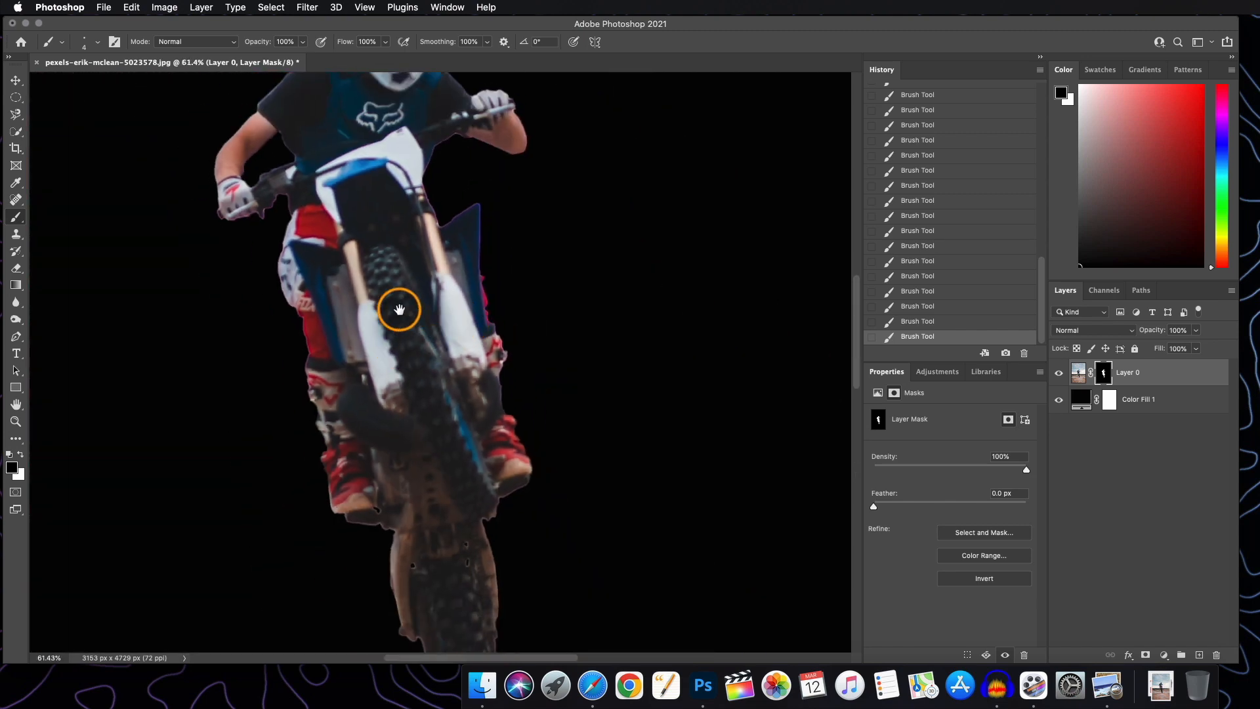
Examine the whole cutout for leftover fringes, comparing it with the Color Fill 1 layer hidden and shown
drag(398, 311, 475, 309)
scroll(481, 303, up, 2)
scroll(481, 303, up, 4)
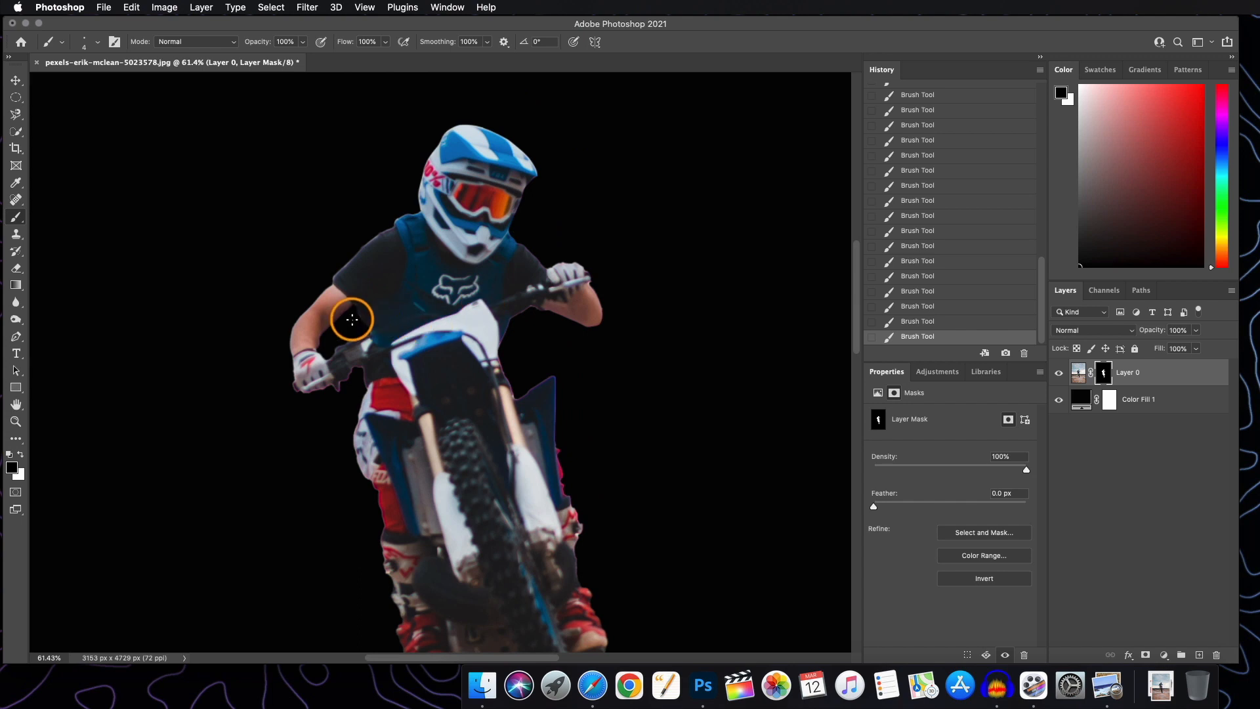
scroll(352, 319, up, 6)
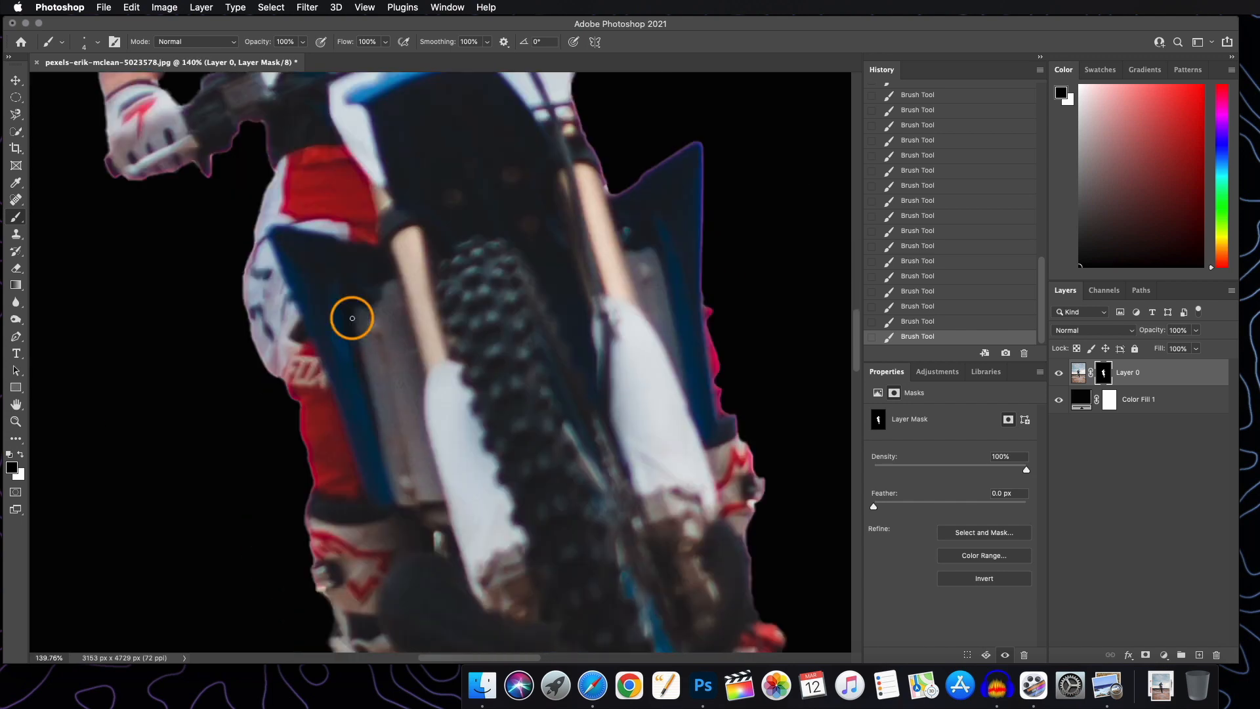
scroll(352, 319, down, 10)
scroll(469, 340, down, 8)
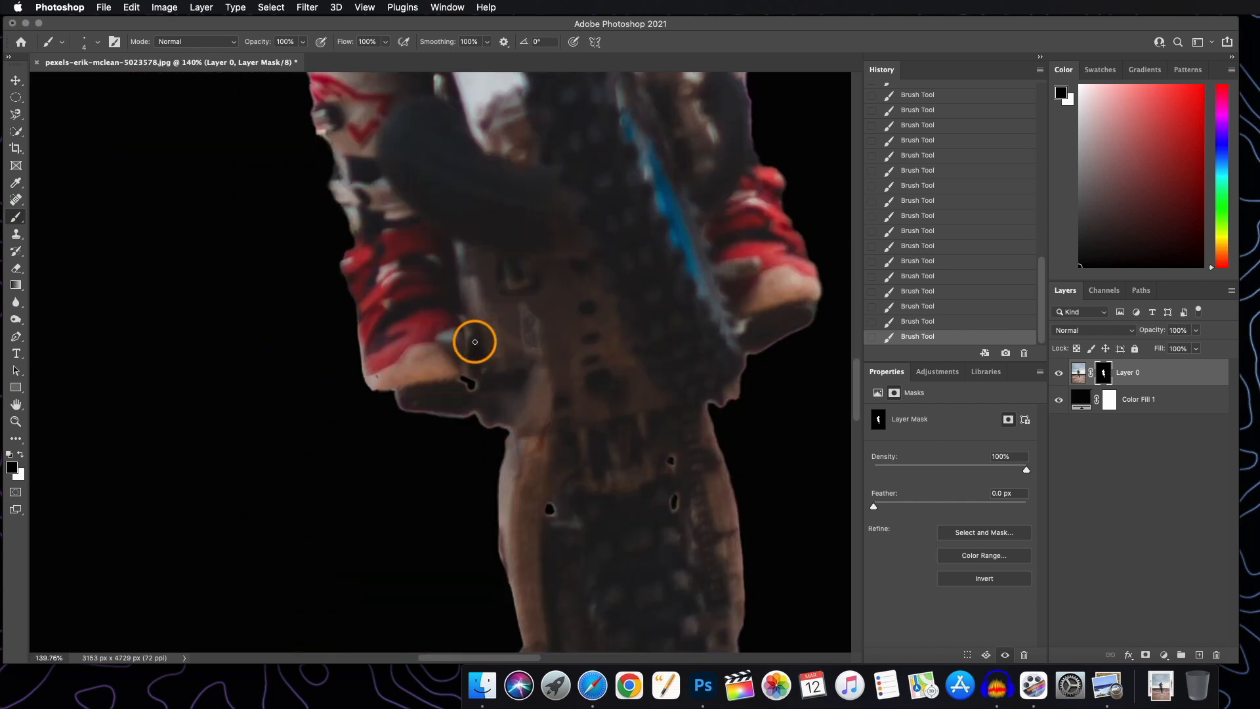
scroll(474, 341, up, 8)
scroll(474, 338, down, 5)
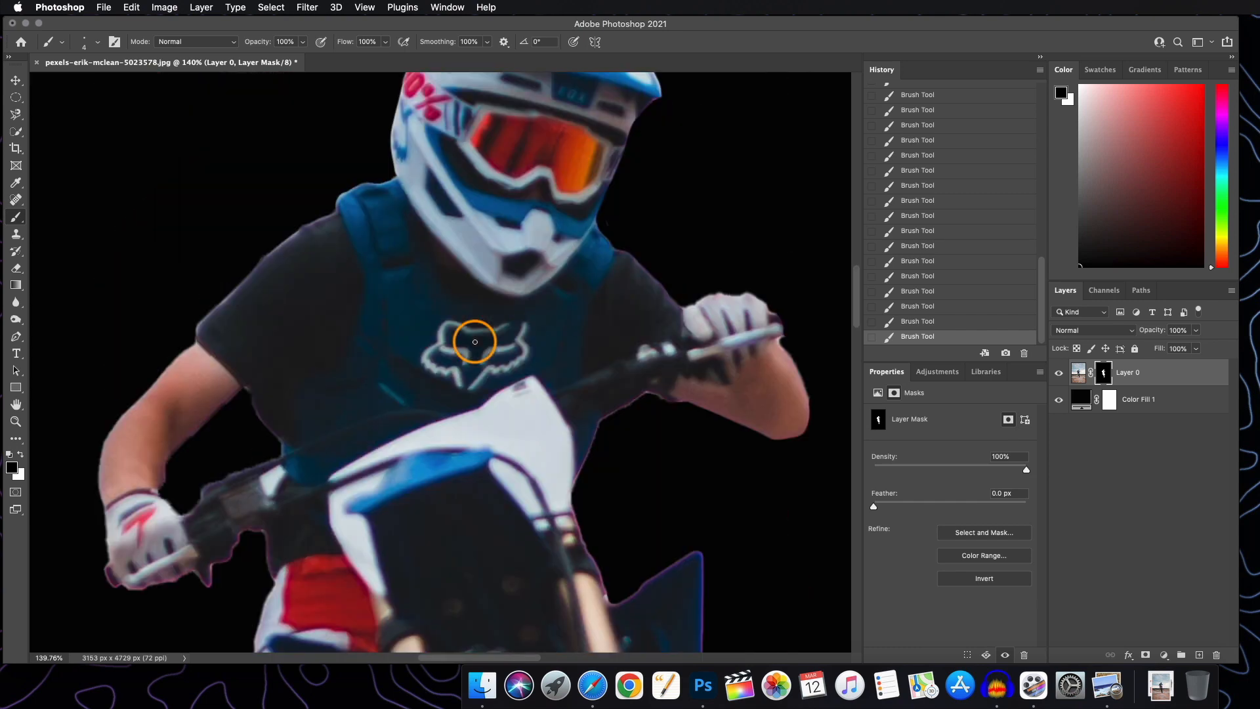
scroll(474, 334, down, 3)
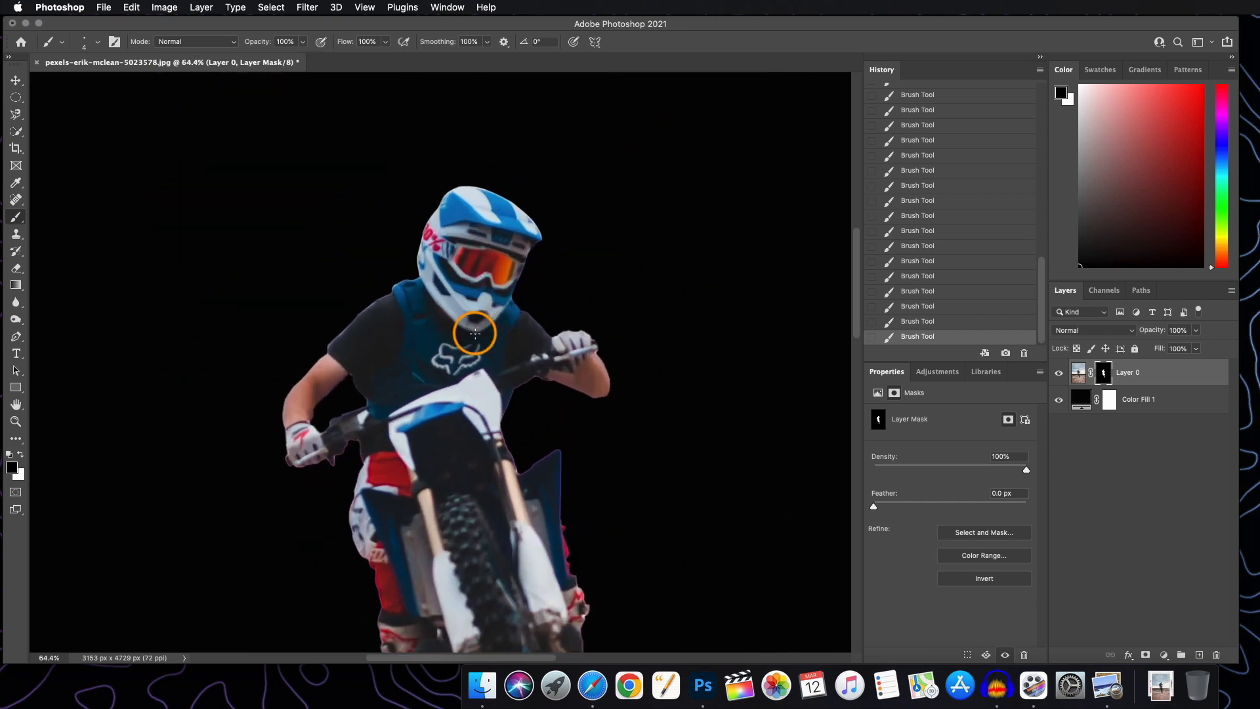
click(1060, 400)
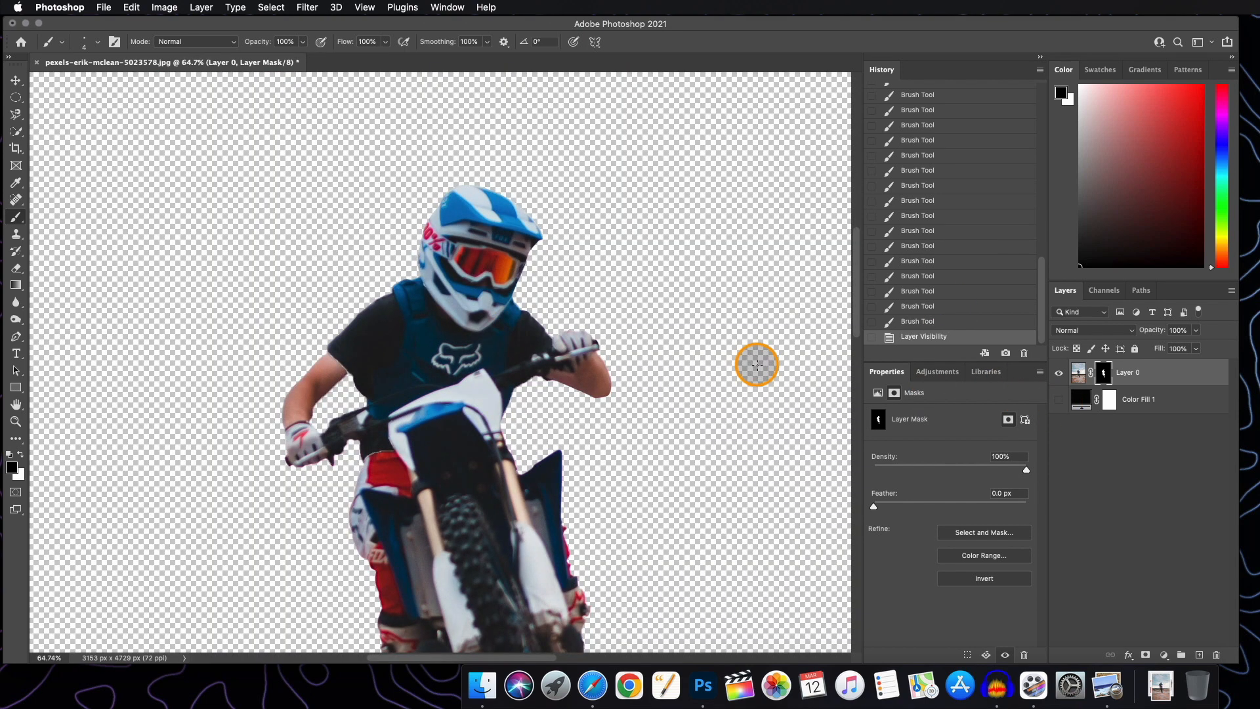
click(1058, 400)
scroll(437, 327, down, 3)
Load Layer 0's mask as a selection with the Move tool active, and contract the selection by 2 pixels
click(17, 82)
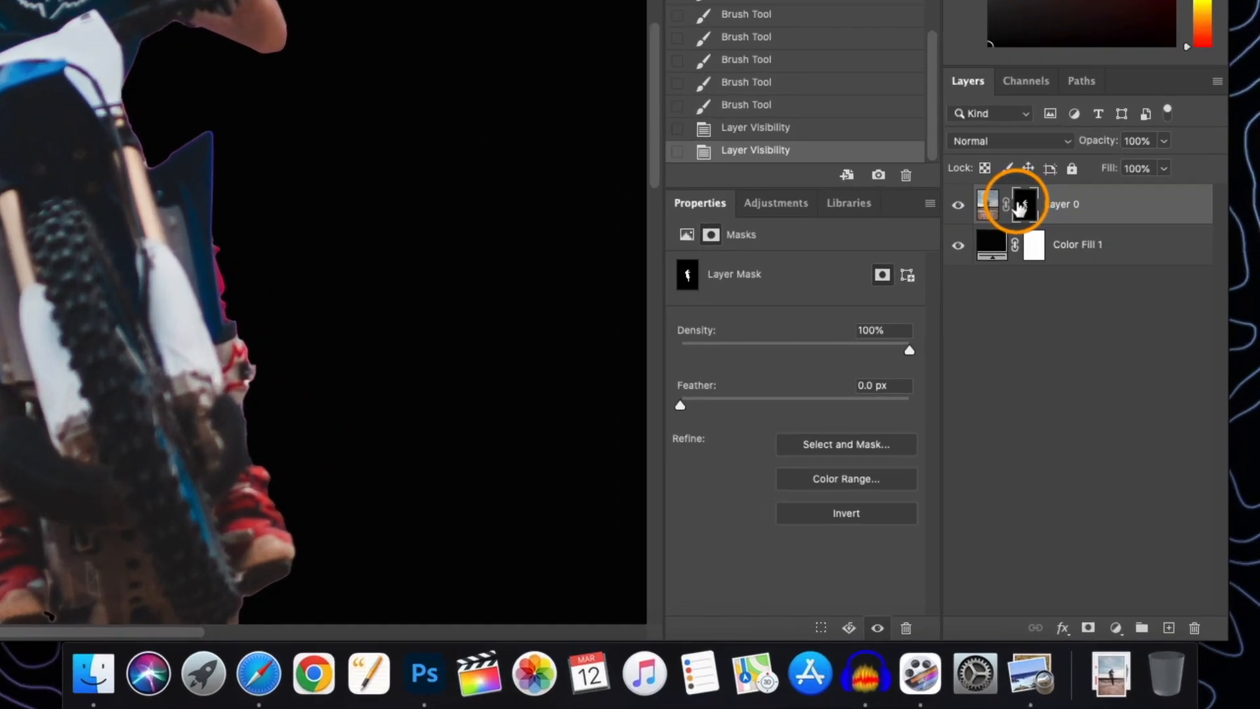
super+click(1024, 209)
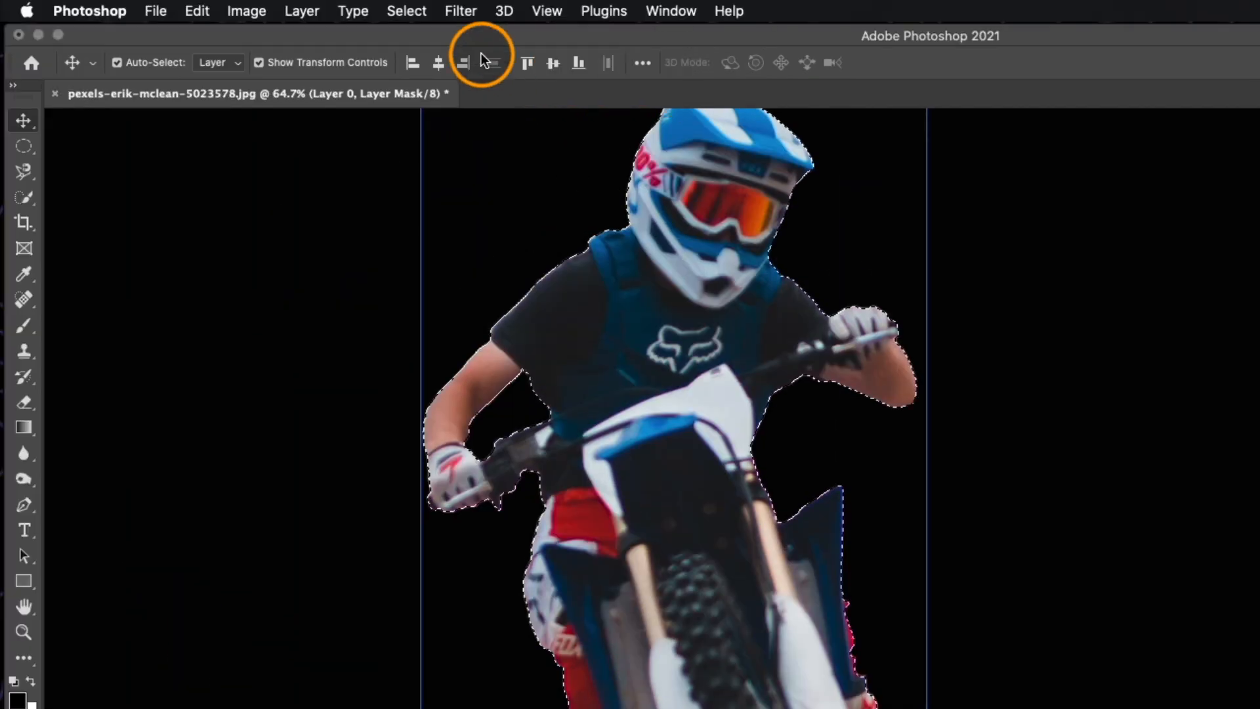
click(407, 11)
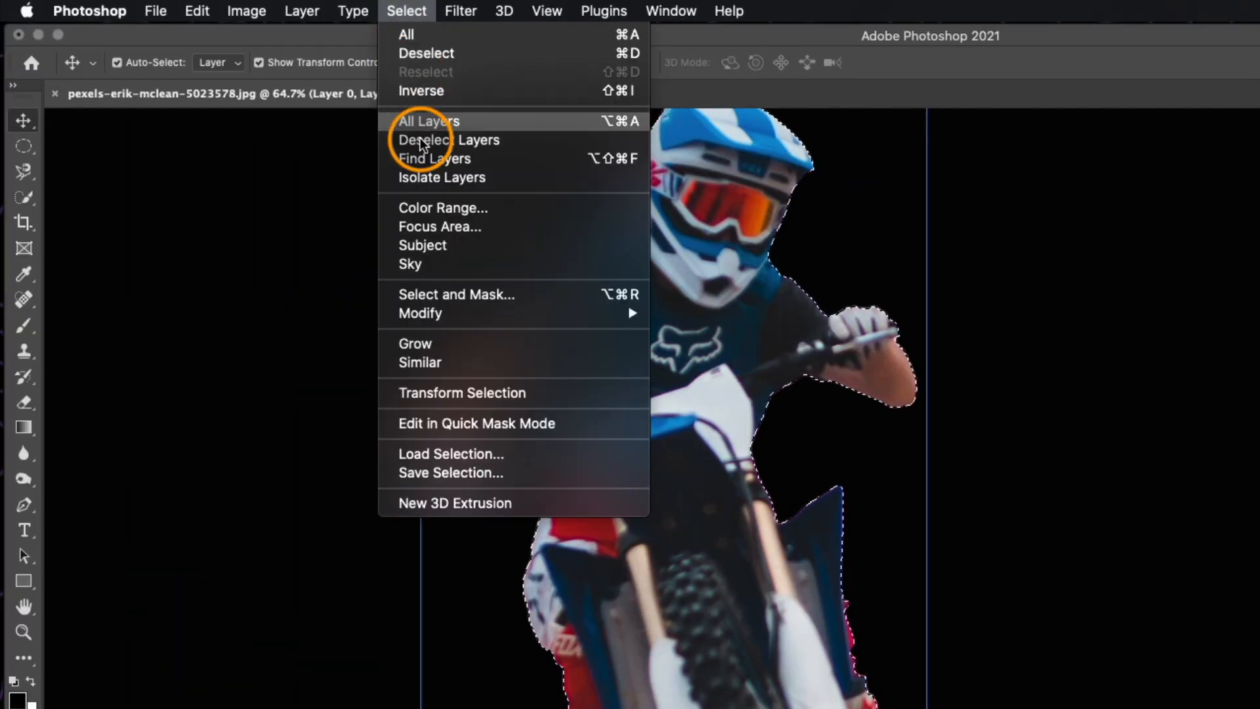
mouse_move(444, 312)
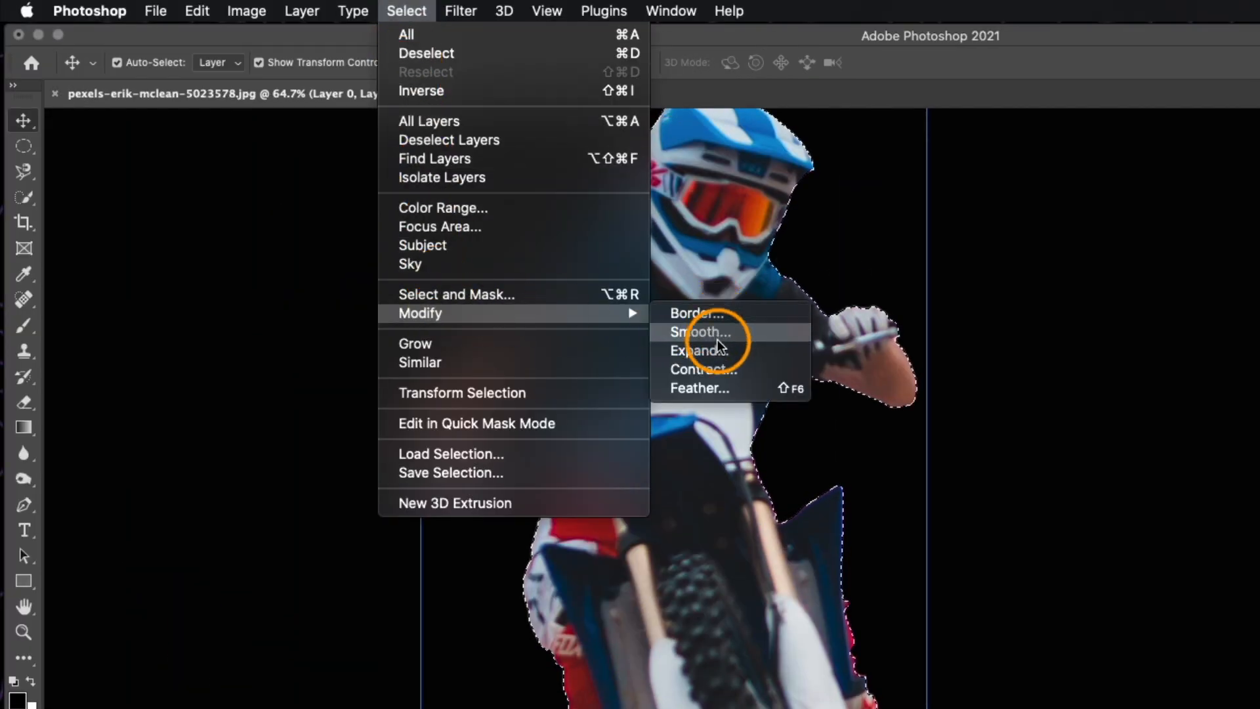
click(715, 369)
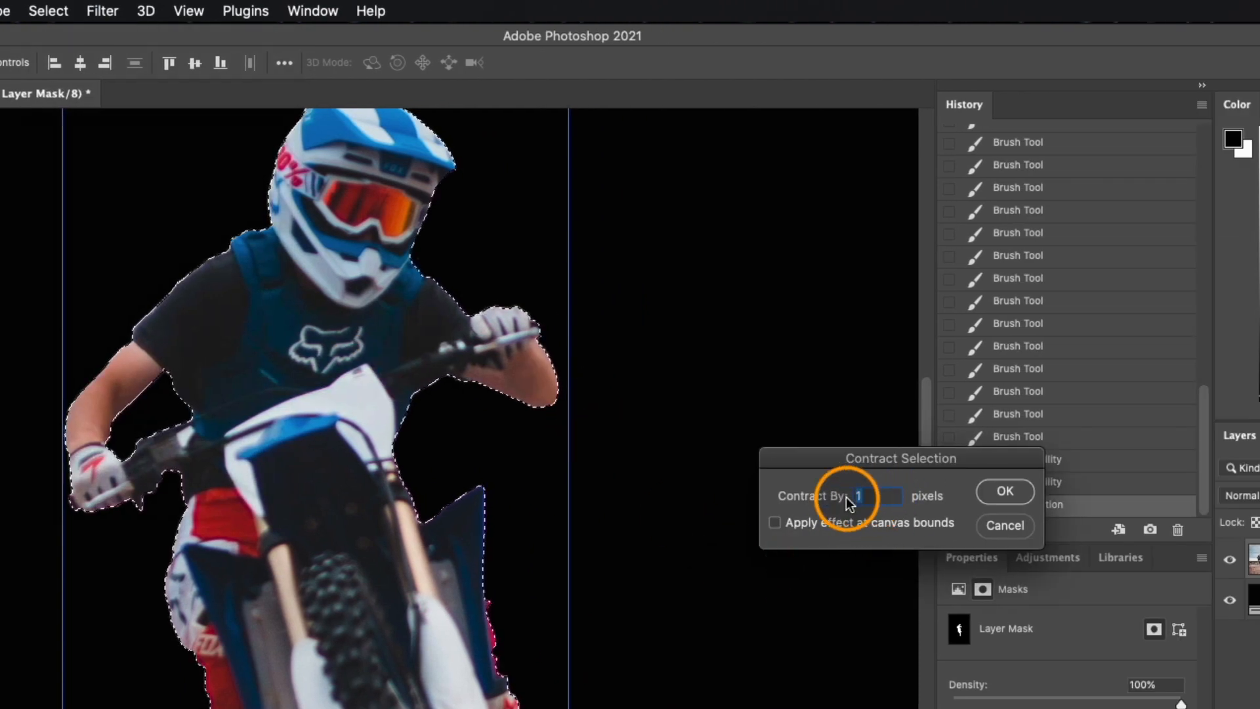
text(2)
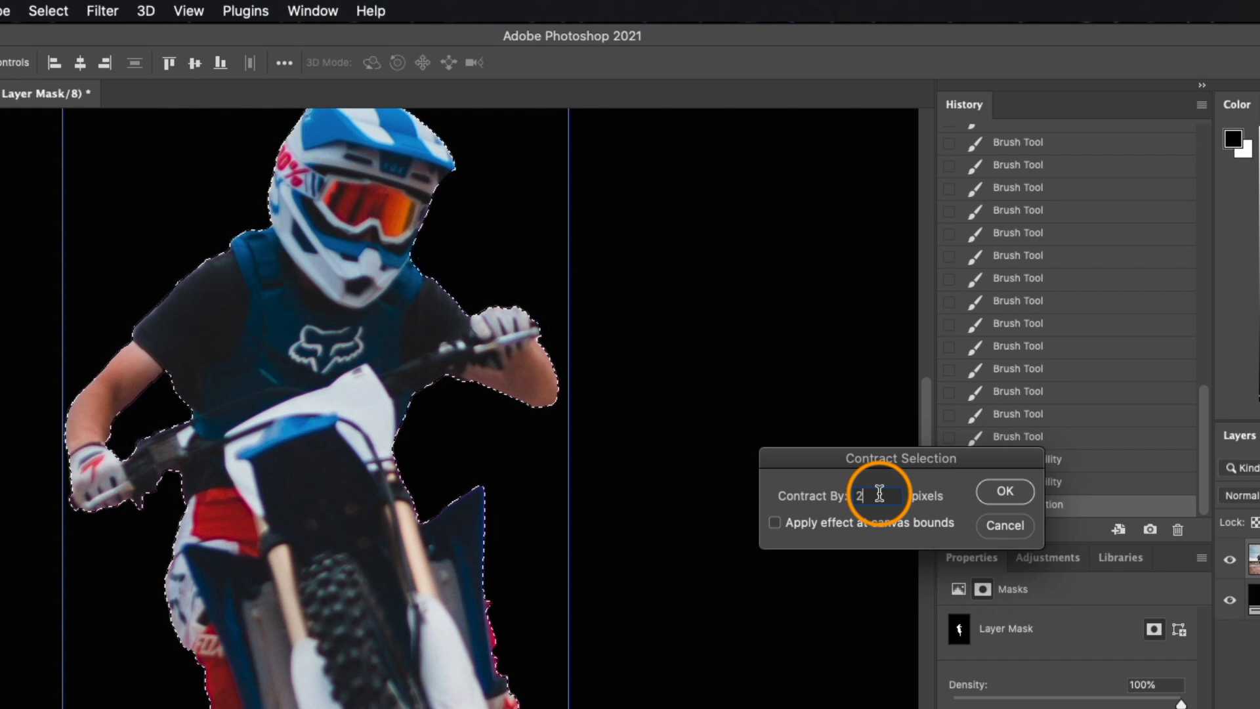
click(1017, 492)
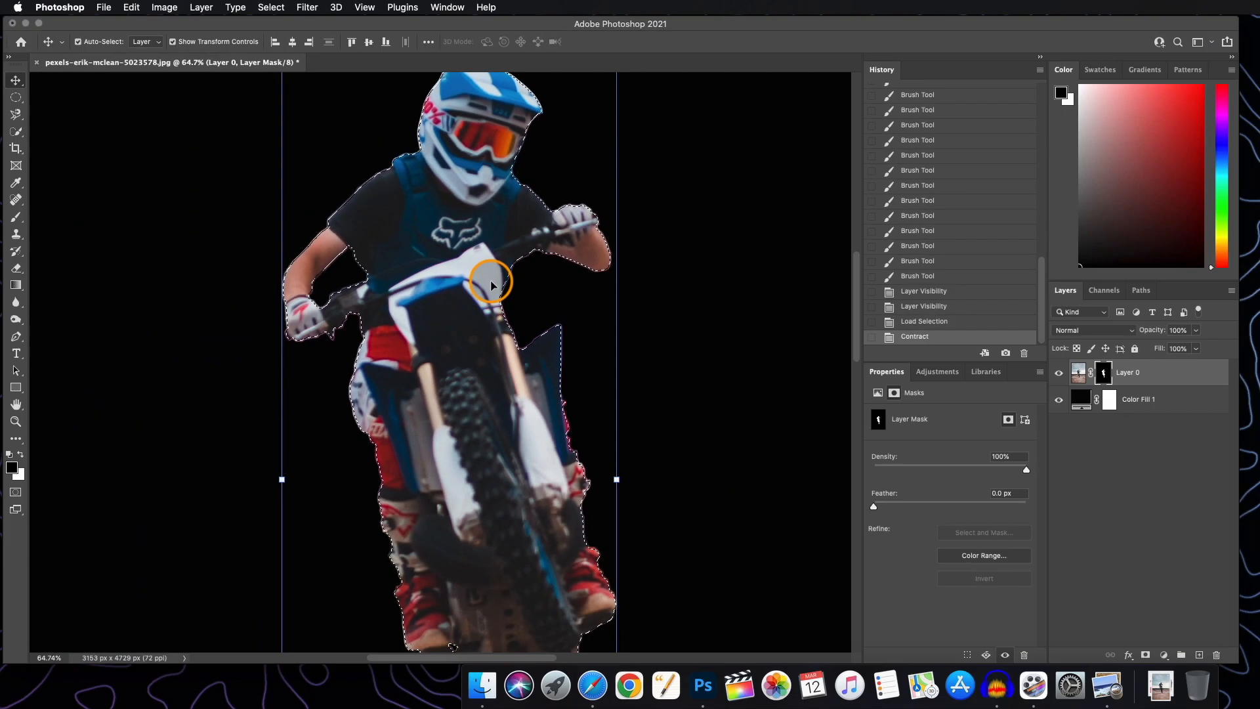
Inspect the contracted outline, activate the Brush tool and invert the selection to cover the area outside the rider
scroll(491, 284, up, 10)
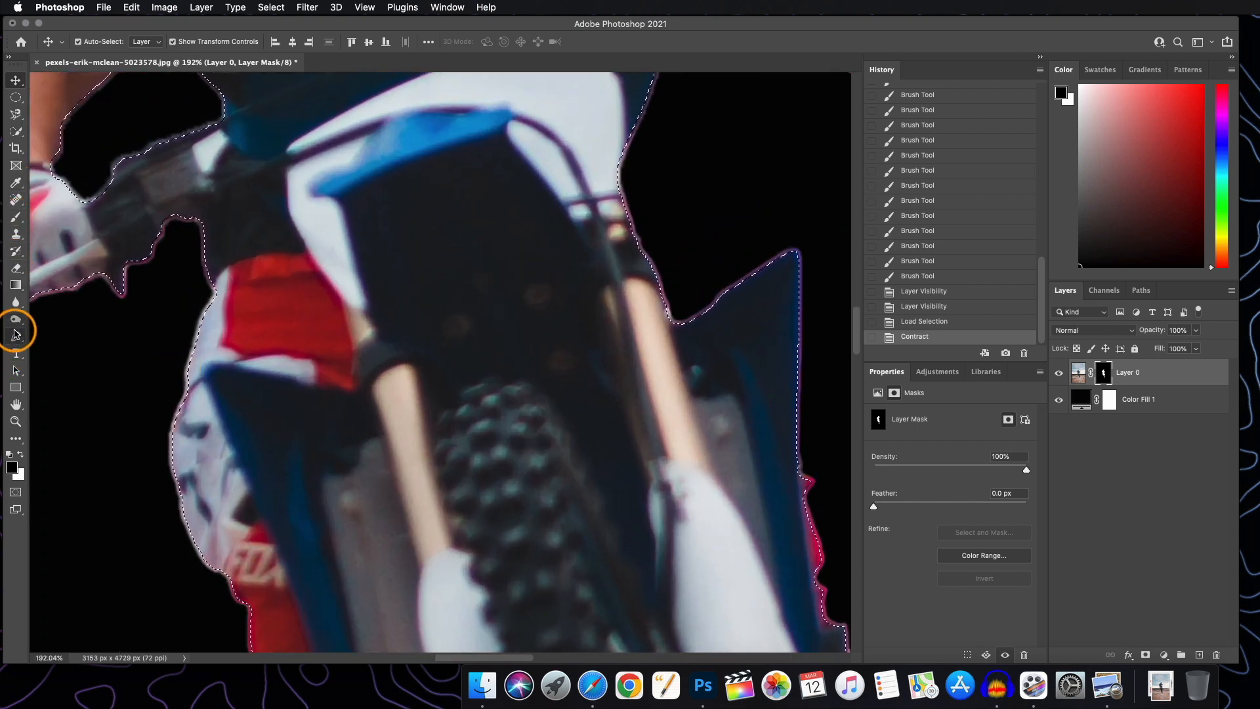
click(16, 219)
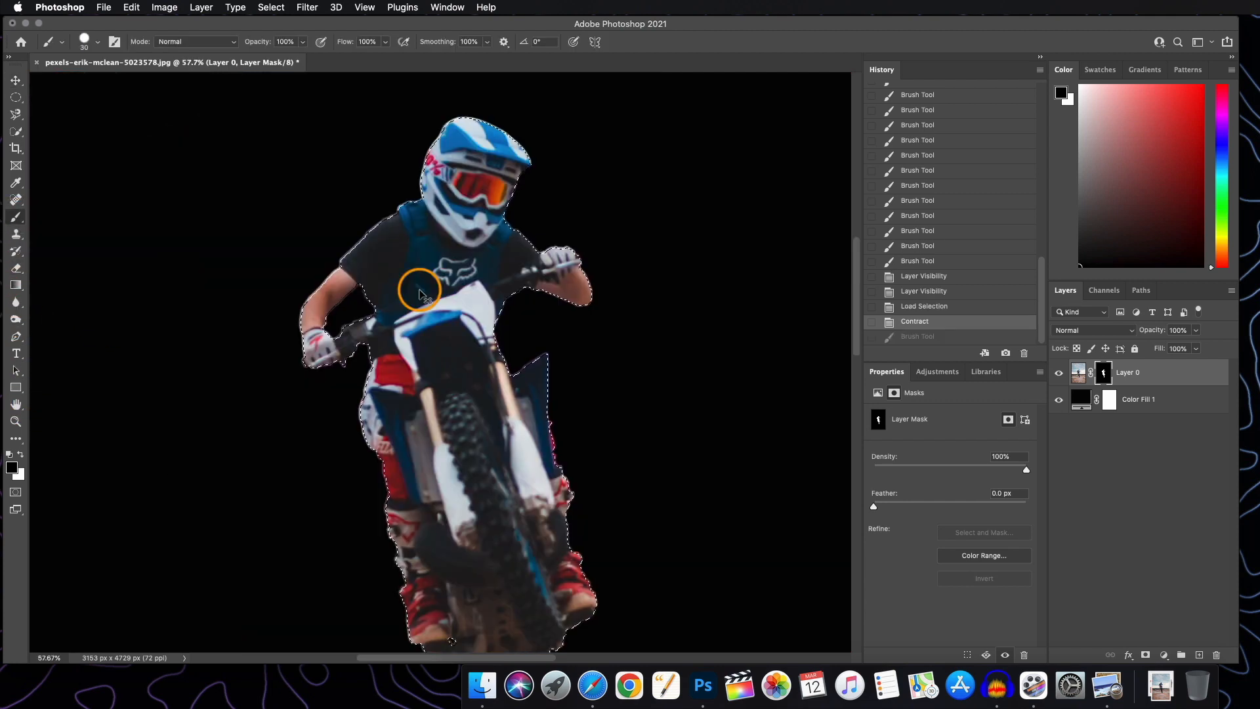
key(super+shift+i)
scroll(312, 357, up, 6)
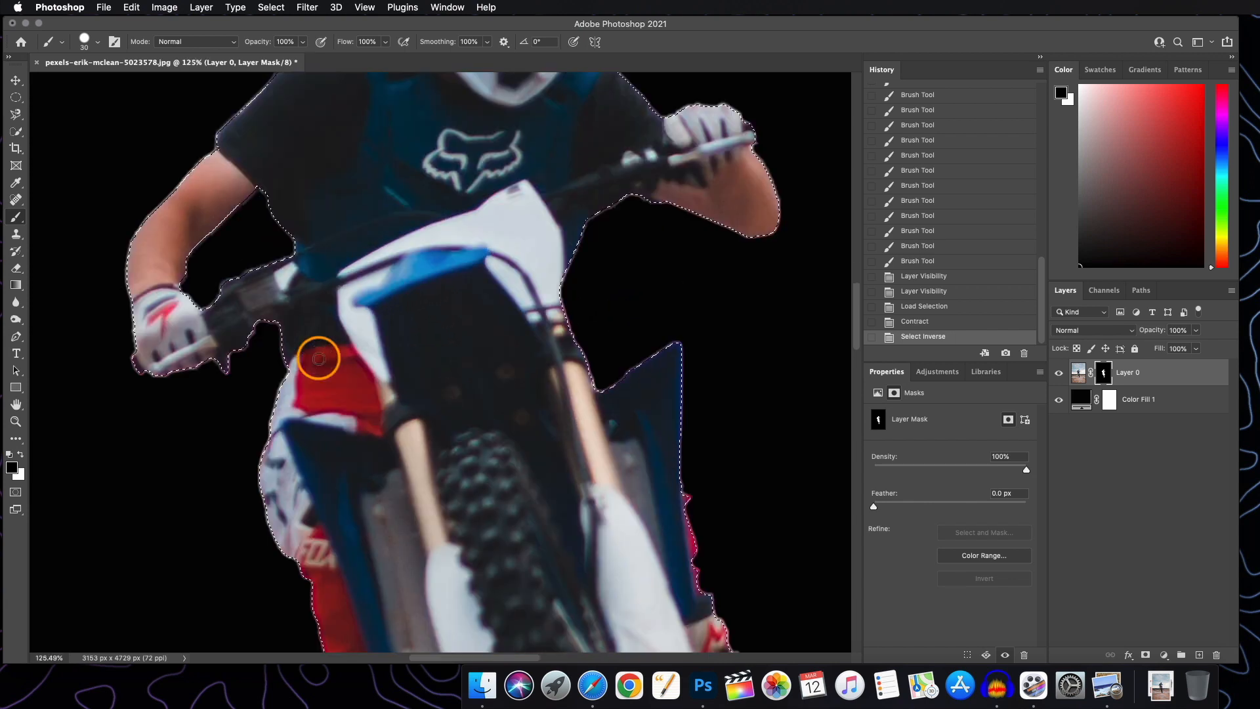
Paint the mask in black with a 30 px brush along the left glove, handlebar and upper leg within the inverted selection
drag(210, 383, 375, 342)
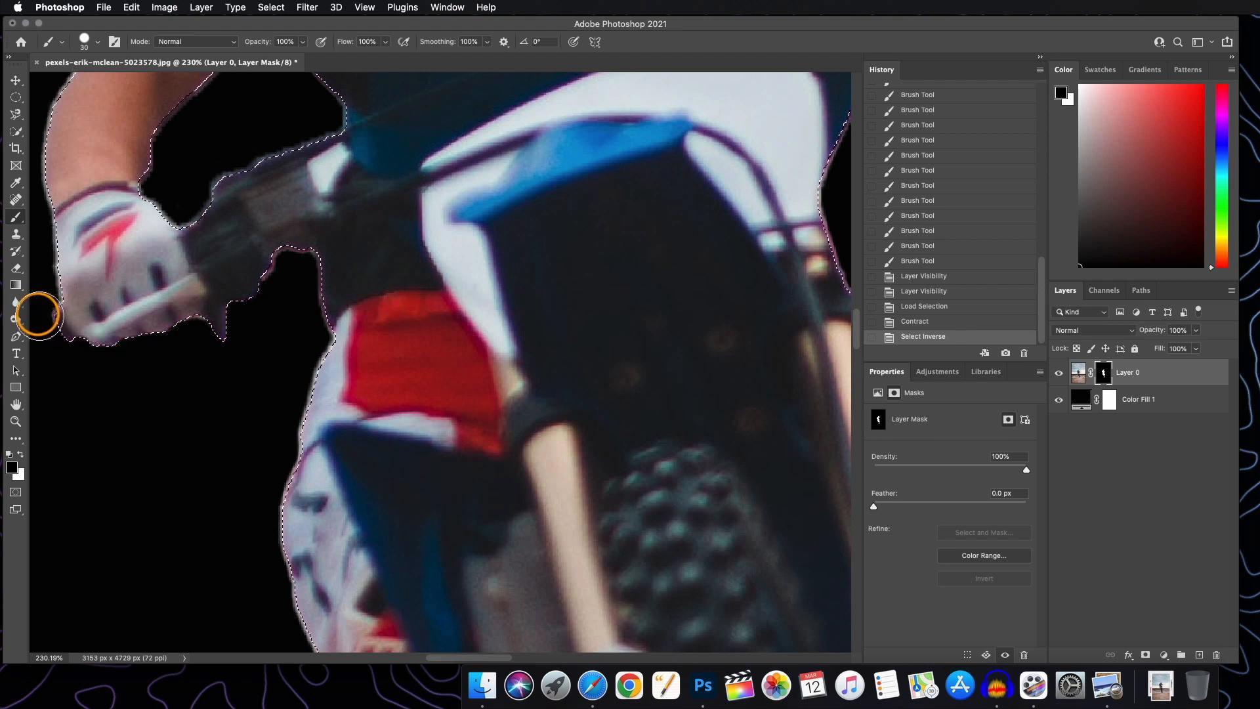
drag(28, 146, 22, 122)
mouse_move(168, 159)
mouse_down()
mouse_move(167, 253)
mouse_move(215, 348)
mouse_move(285, 243)
mouse_move(265, 496)
mouse_move(357, 614)
mouse_up()
scroll(265, 495, down, 5)
scroll(357, 439, down, 5)
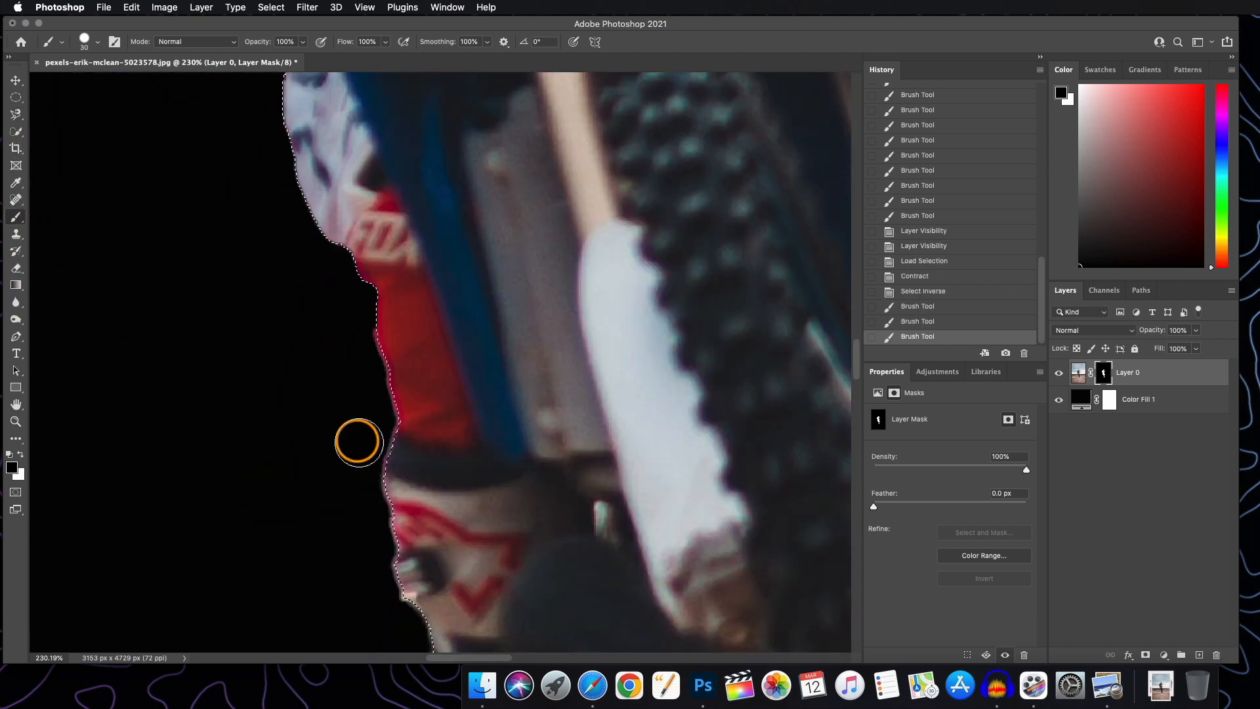
Paint the mask in black down the left lower leg, boot and side of the tire to trim the fringe
drag(357, 439, 410, 597)
scroll(444, 599, down, 4)
scroll(444, 525, down, 6)
mouse_move(446, 223)
mouse_down()
mouse_move(492, 497)
mouse_move(719, 558)
mouse_up()
scroll(725, 411, down, 8)
scroll(724, 411, up, 8)
mouse_move(714, 135)
mouse_down()
mouse_move(796, 549)
mouse_move(825, 575)
mouse_up()
Paint the mask in black around the tire's bottom and up its right side to trim the fringe
scroll(824, 574, right, 8)
scroll(656, 459, down, 5)
mouse_move(351, 242)
mouse_down()
mouse_move(667, 597)
mouse_move(660, 170)
mouse_up()
scroll(659, 118, up, 5)
scroll(647, 211, up, 6)
mouse_move(746, 287)
mouse_down()
mouse_move(602, 433)
mouse_move(739, 288)
mouse_up()
scroll(740, 289, up, 6)
Paint the mask in black along the right leg and the blue shroud's outer edge
scroll(609, 350, up, 7)
mouse_move(548, 284)
mouse_down()
mouse_move(608, 349)
mouse_move(538, 459)
mouse_up()
scroll(518, 473, up, 3)
scroll(498, 476, up, 8)
drag(436, 315, 447, 548)
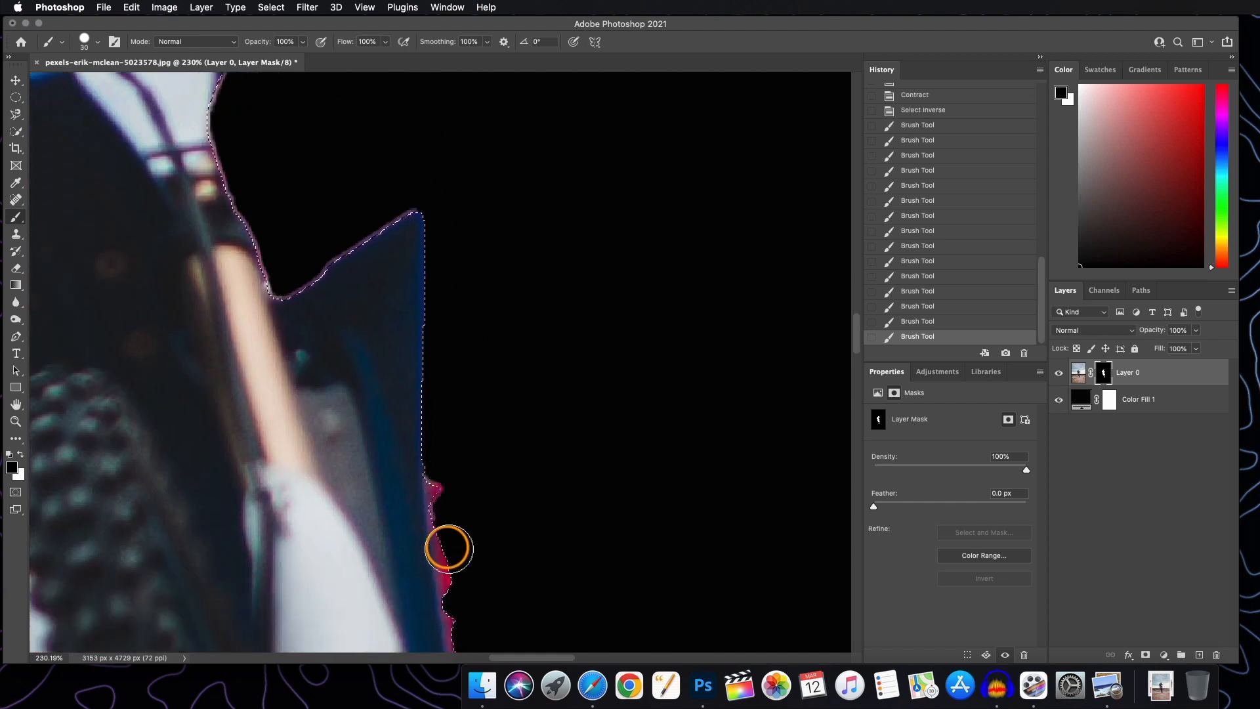
scroll(446, 548, down, 3)
drag(441, 433, 453, 488)
Paint the mask in black around the right fork, forearm, glove and shoulder edges
drag(211, 119, 443, 158)
scroll(361, 225, up, 8)
drag(561, 367, 321, 316)
drag(579, 183, 603, 372)
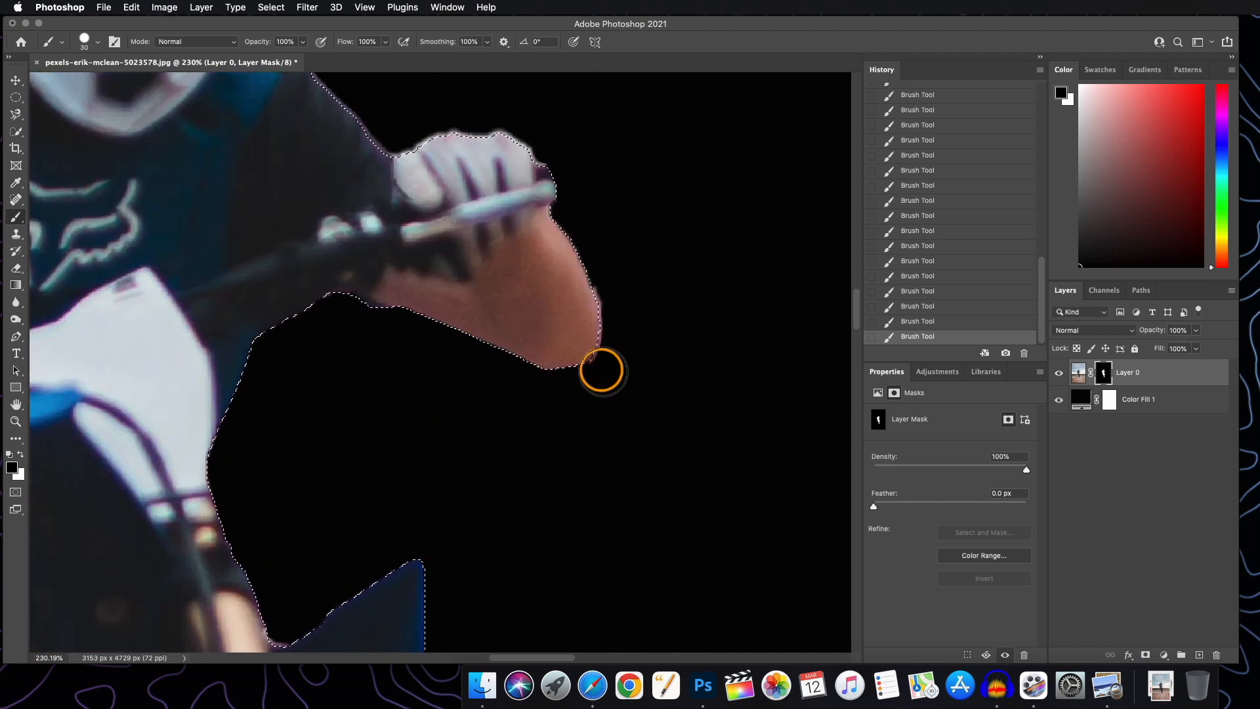
scroll(601, 371, up, 8)
mouse_move(263, 292)
mouse_down()
mouse_move(426, 487)
mouse_move(607, 563)
mouse_up()
Paint the mask in black around the helmet's outline, from the visor over the crown to the left side
scroll(315, 163, up, 8)
scroll(382, 152, down, 4)
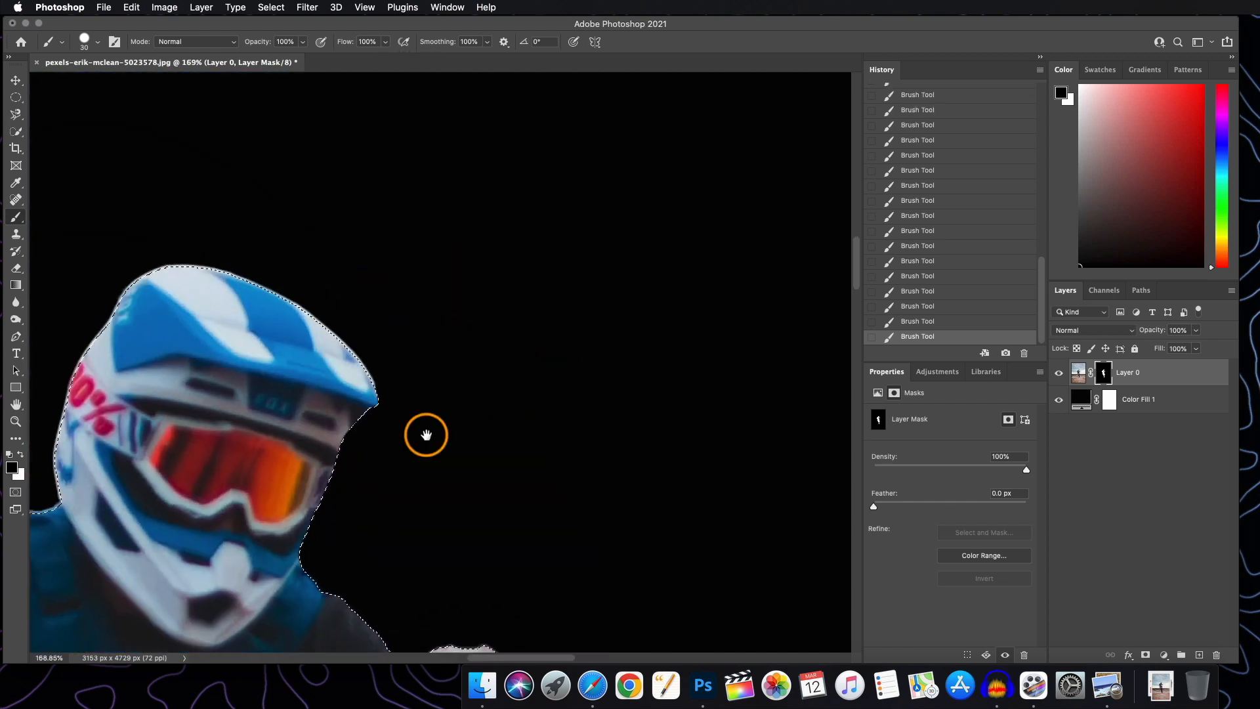
drag(425, 433, 455, 200)
scroll(291, 304, up, 7)
scroll(291, 304, up, 1)
drag(262, 532, 562, 184)
mouse_move(363, 430)
mouse_down()
mouse_move(275, 441)
mouse_move(363, 269)
mouse_up()
drag(489, 158, 357, 433)
drag(597, 333, 352, 459)
drag(346, 286, 319, 366)
Paint the mask in black along the left shoulder, sleeve and arm, and switch the brush to white
scroll(321, 370, down, 5)
mouse_move(87, 256)
mouse_down()
mouse_move(85, 450)
mouse_move(111, 544)
mouse_up()
scroll(104, 557, up, 10)
drag(104, 653, 431, 196)
key(x)
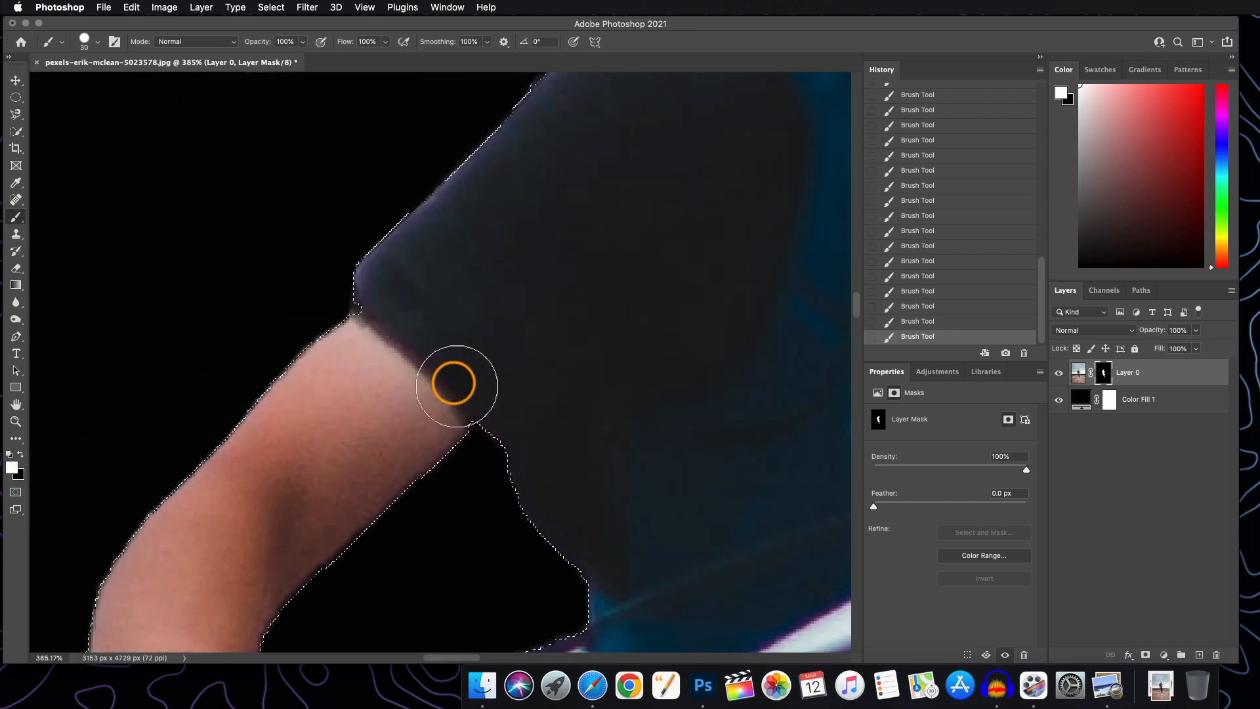
Clear the selection and check the whole cutout against the dark fill
scroll(534, 321, down, 8)
scroll(535, 323, down, 5)
key(ctrl+d)
scroll(535, 323, down, 3)
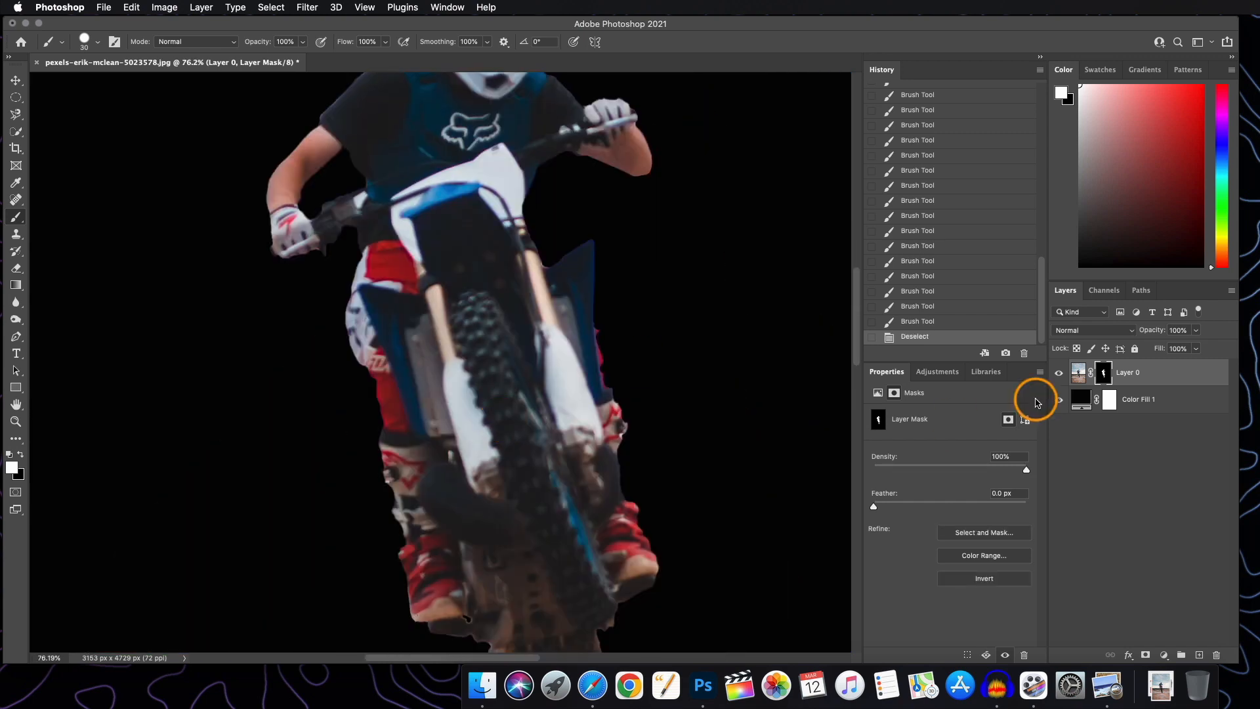
Hide the Color Fill 1 layer and paint the mask in white along the left arm's inner edge with an 8 px brush
click(1059, 399)
scroll(510, 340, up, 10)
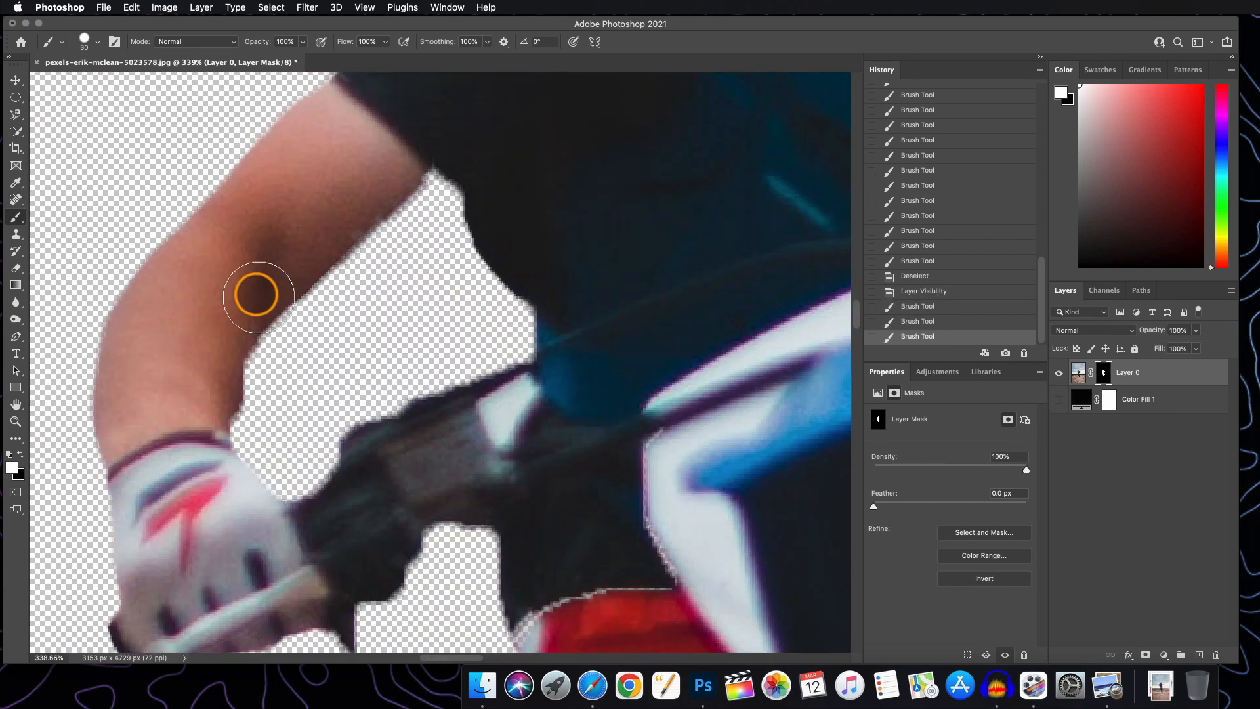
key(super+z)
key(bracketleft)
key(bracketleft)
key(bracketleft)
key(bracketleft)
key(bracketleft)
key(bracketleft)
mouse_move(378, 211)
mouse_down()
mouse_move(416, 174)
mouse_move(247, 358)
mouse_up()
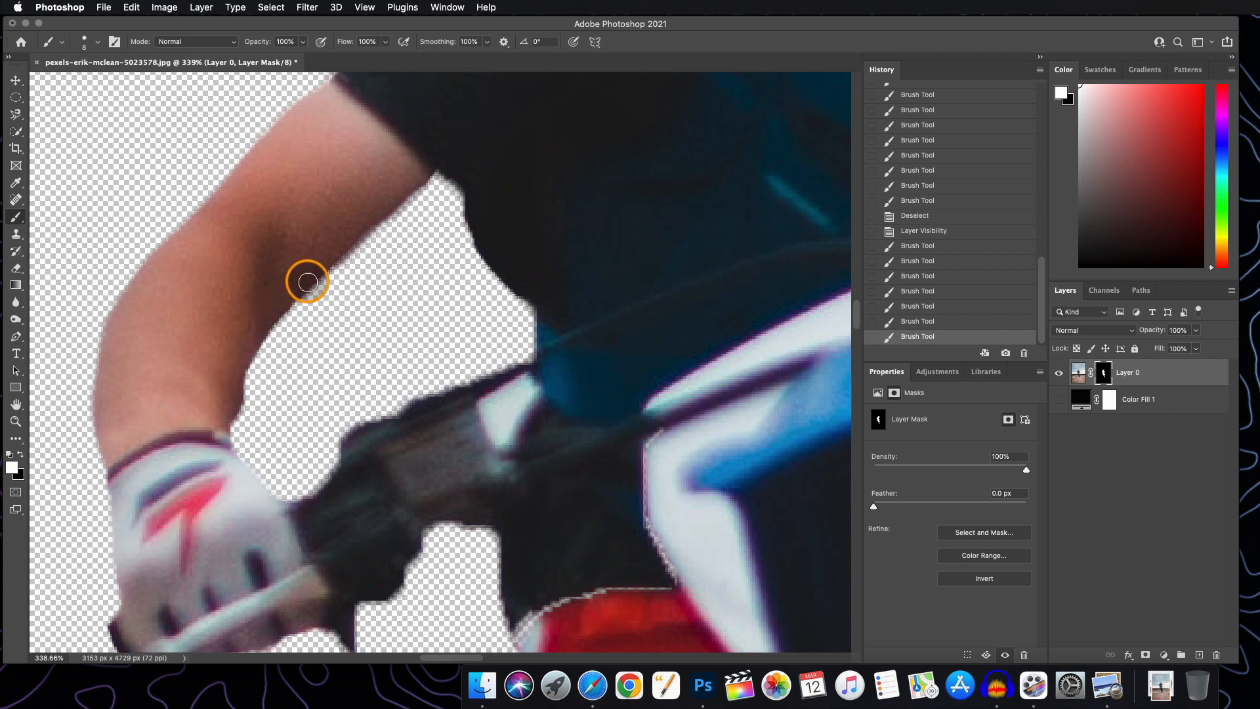
drag(307, 282, 420, 176)
Lower the mask density to reveal the background, touch up the rider's edges in white, and restore the density to 100%
scroll(344, 257, up, 3)
drag(670, 393, 312, 255)
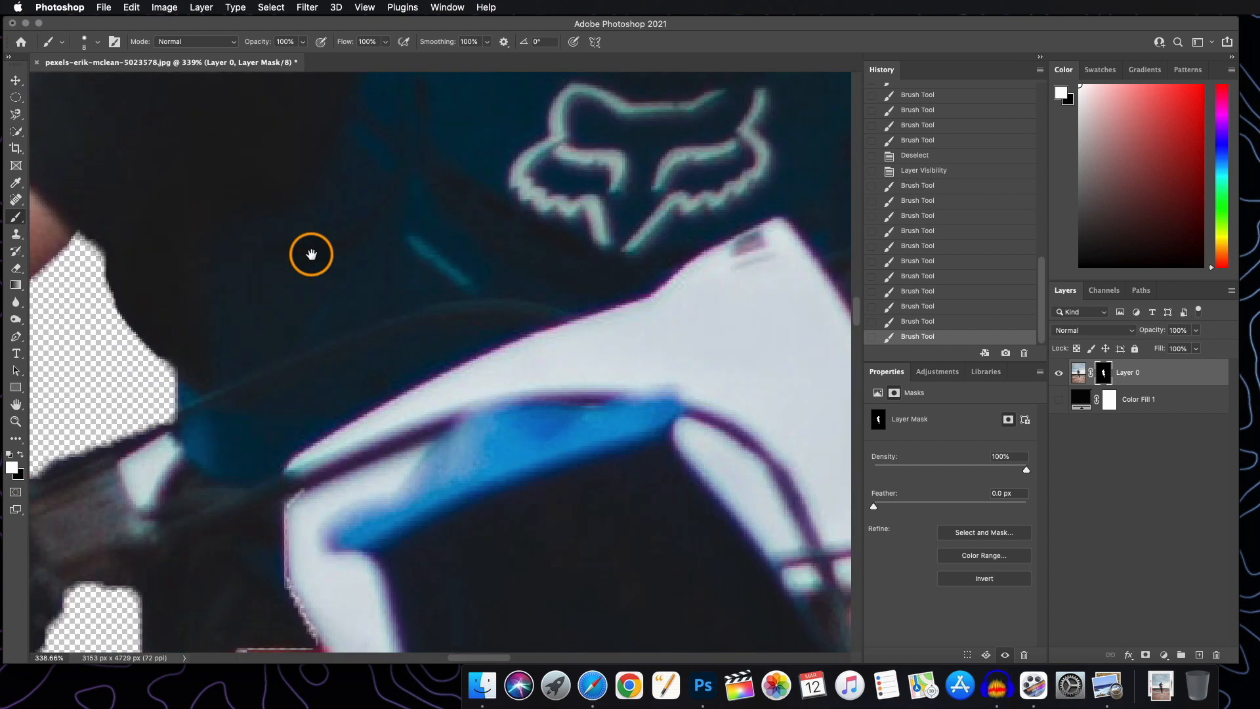
drag(716, 374, 282, 328)
scroll(439, 343, up, 5)
scroll(439, 343, down, 5)
drag(1027, 470, 989, 475)
mouse_move(360, 288)
mouse_down()
mouse_move(623, 386)
mouse_move(737, 312)
mouse_up()
drag(433, 305, 481, 297)
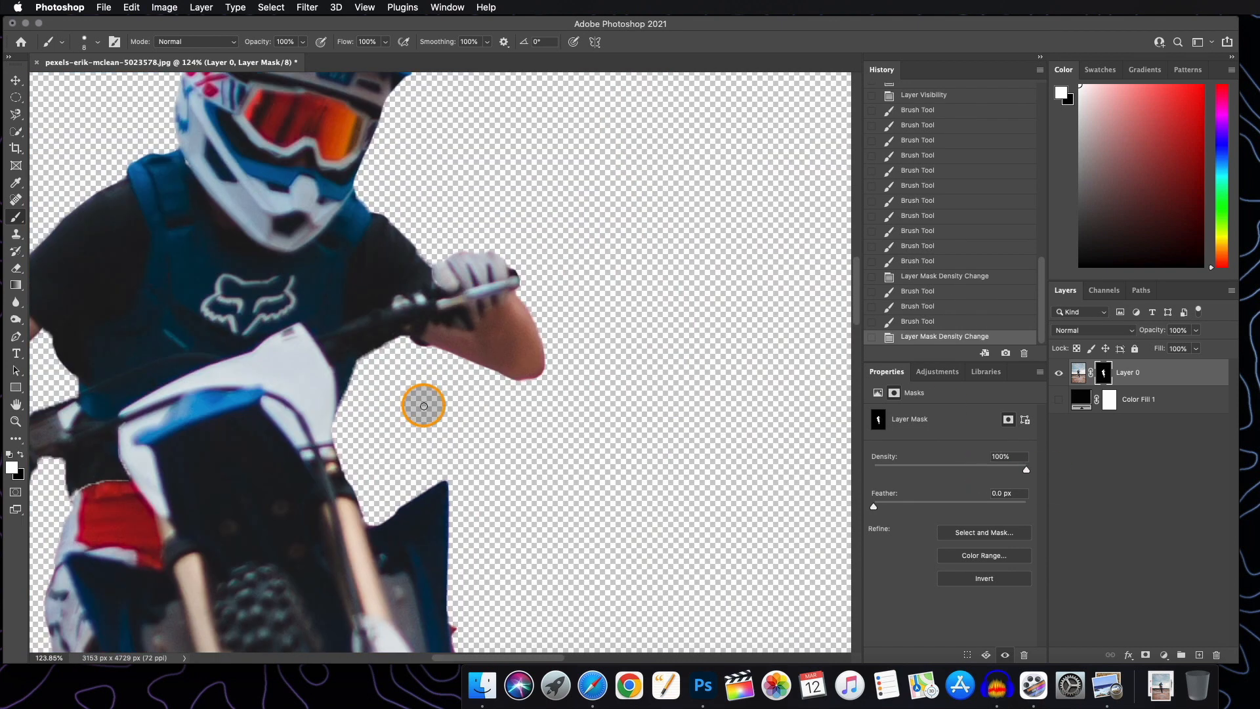
Show the Color Fill 1 layer and paint the mask in black over the pink fringe on the right elbow
scroll(424, 406, up, 3)
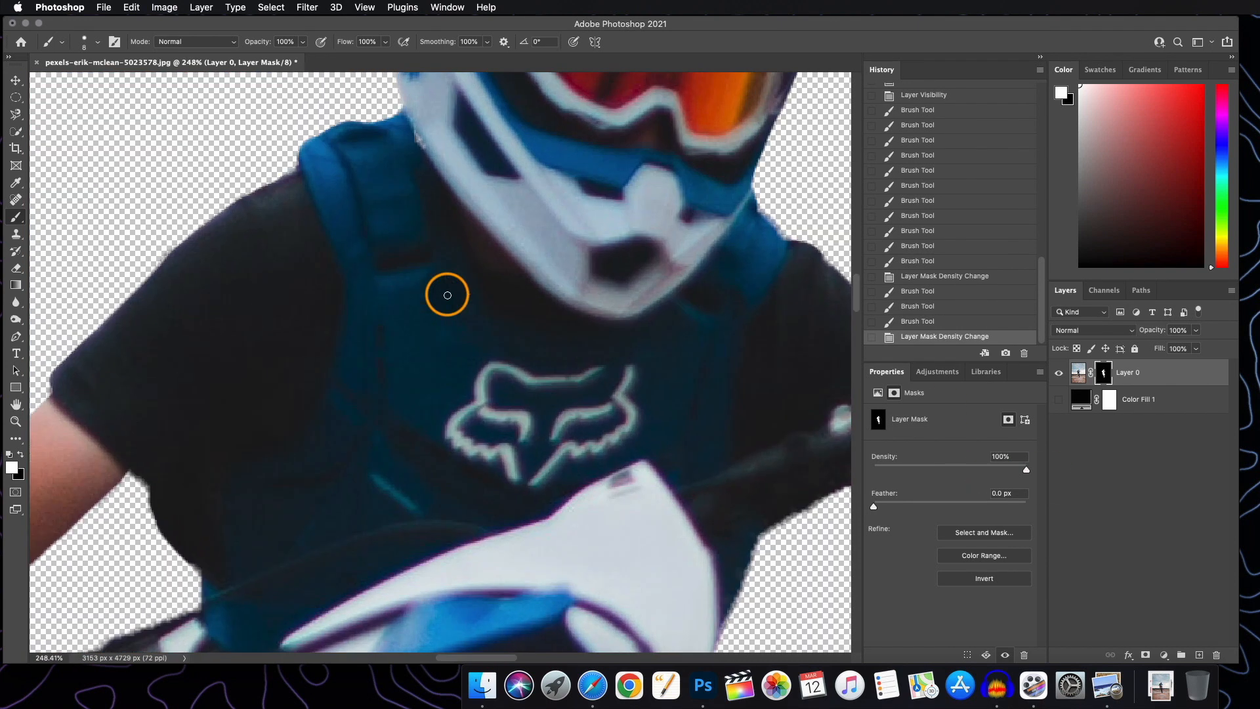
click(1058, 399)
scroll(450, 407, down, 3)
scroll(450, 407, up, 2)
scroll(411, 453, down, 2)
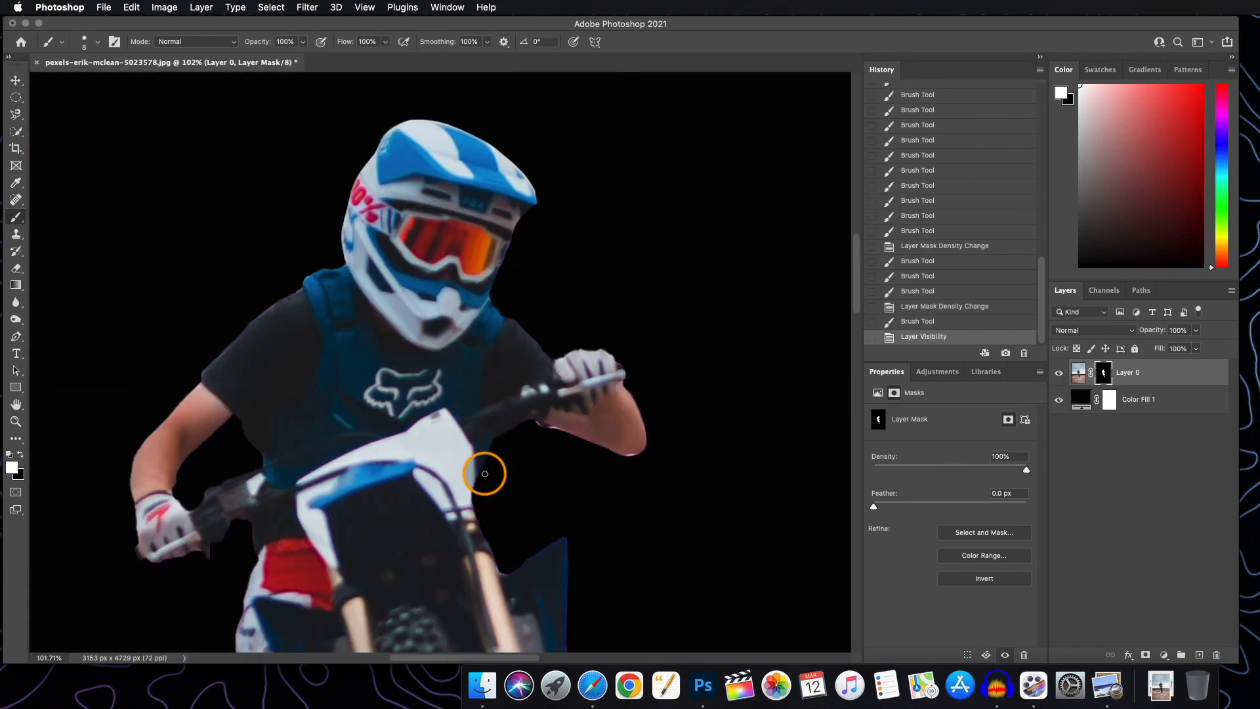
scroll(610, 575, up, 5)
mouse_move(590, 537)
mouse_down()
mouse_move(605, 569)
mouse_move(676, 549)
mouse_up()
scroll(682, 441, down, 5)
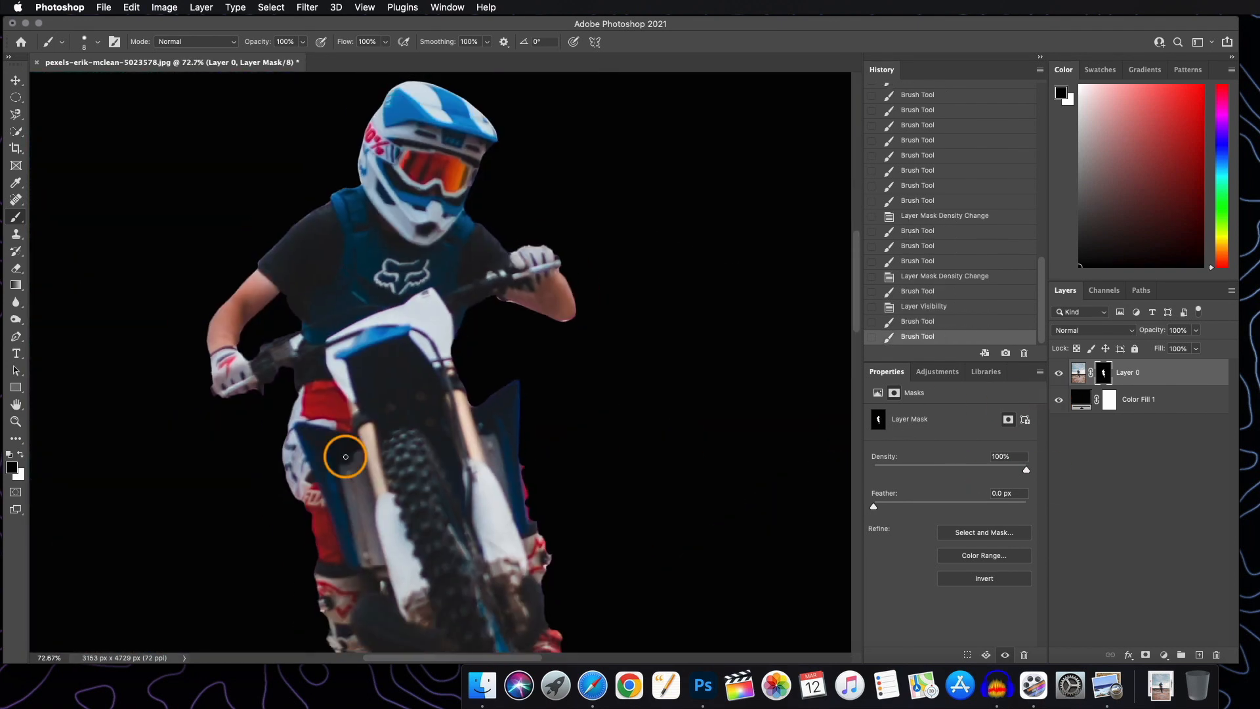
Set the mask density to 69%, hide Color Fill 1, and paint the mask in white around the left grip and lever
scroll(276, 295, up, 5)
drag(1025, 469, 979, 470)
click(1058, 399)
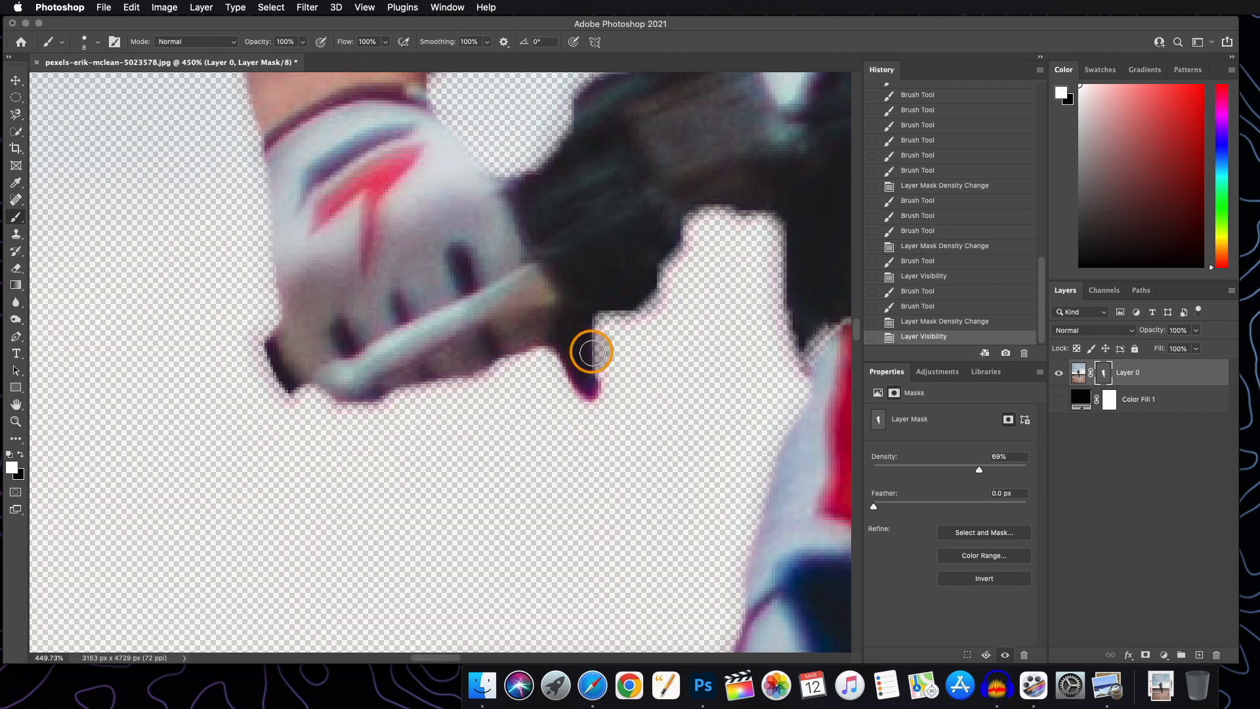
click(662, 255)
scroll(591, 345, down, 3)
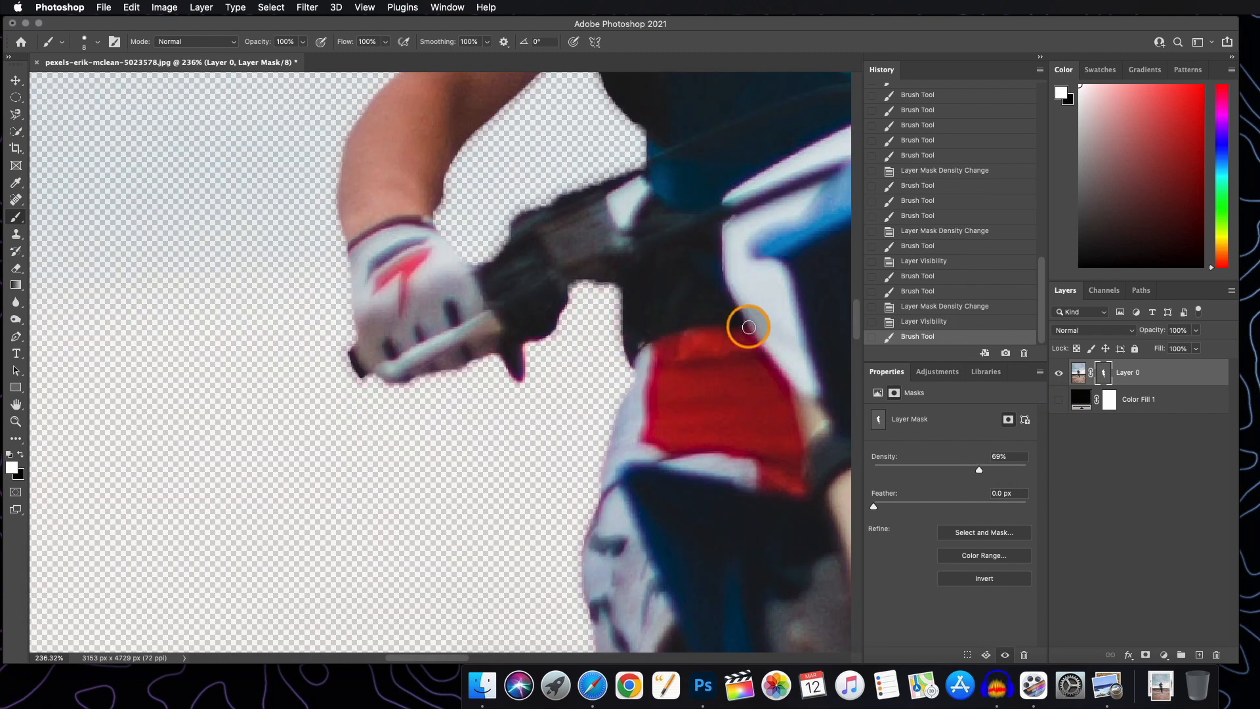
Paint the mask in black over the small background gap between the left handlebar and the torso
drag(748, 327, 689, 315)
scroll(311, 422, up, 3)
mouse_move(308, 437)
mouse_down()
mouse_move(355, 387)
mouse_move(301, 414)
mouse_move(327, 454)
mouse_move(330, 420)
mouse_up()
click(328, 424)
scroll(313, 436, down, 1)
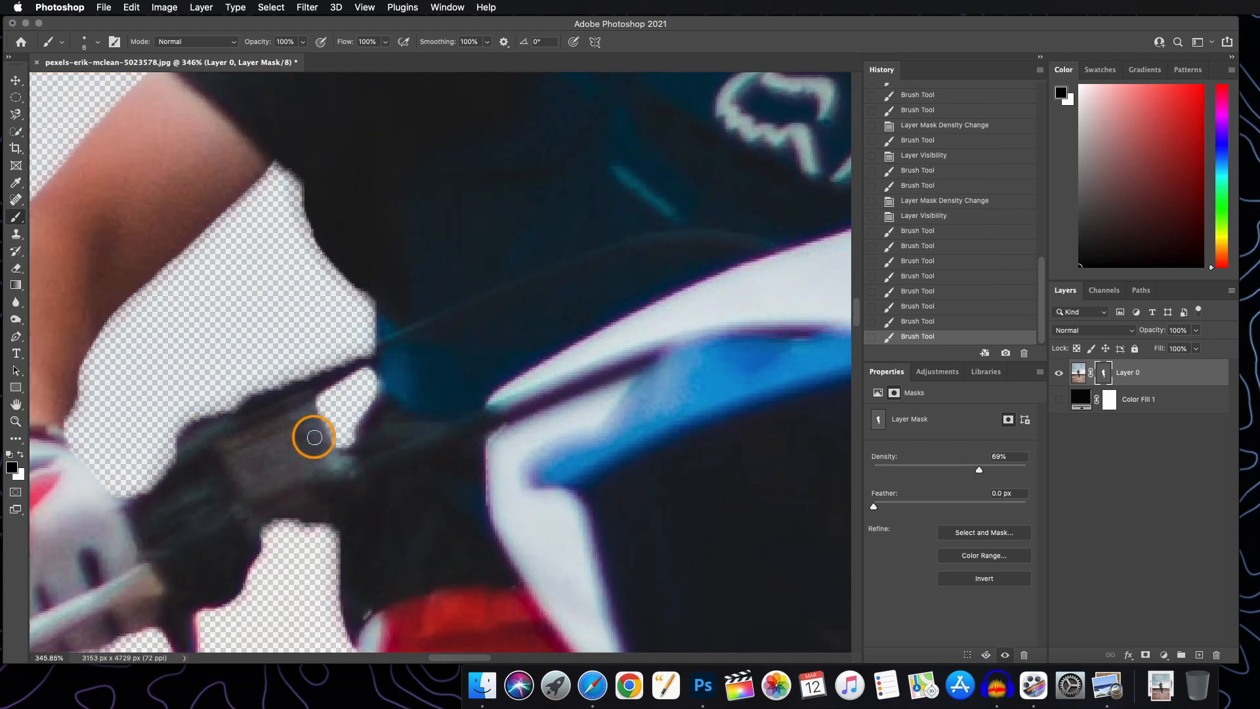
Switch the brush to white and restore the upper edge of the left handlebar in the mask
key(x)
drag(204, 431, 202, 423)
drag(308, 384, 369, 359)
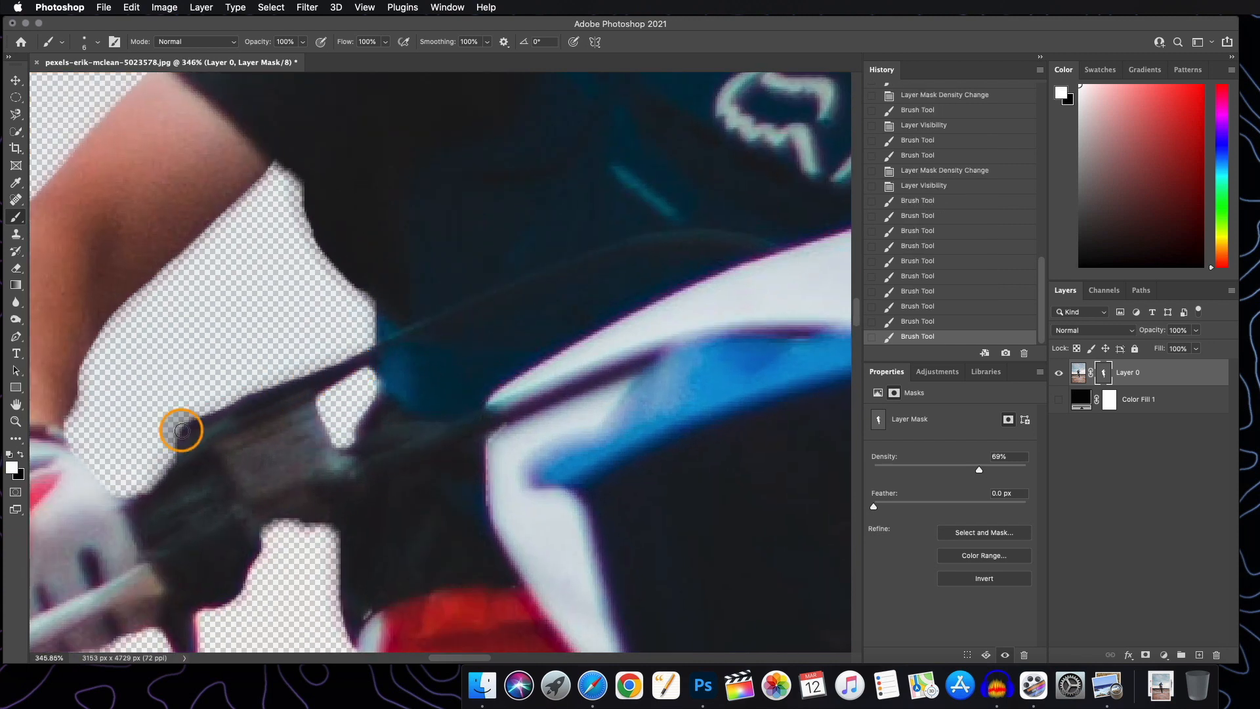
Touch up the mask in white around the elbow of the right arm
scroll(424, 472, down, 3)
scroll(662, 555, up, 5)
scroll(662, 554, down, 3)
drag(582, 484, 608, 475)
click(607, 475)
scroll(619, 481, down, 5)
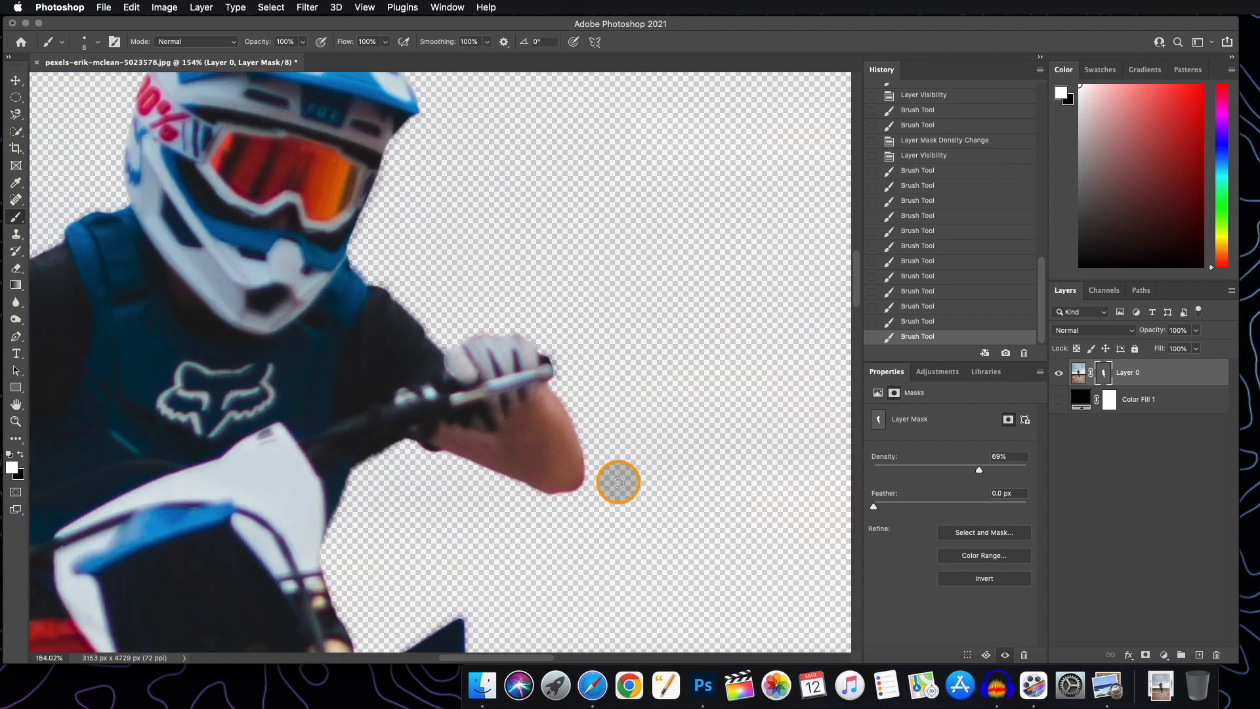
Set the layer mask density back to 100% and check the whole cutout against transparency
scroll(551, 501, down, 8)
drag(979, 469, 1083, 469)
scroll(436, 416, down, 6)
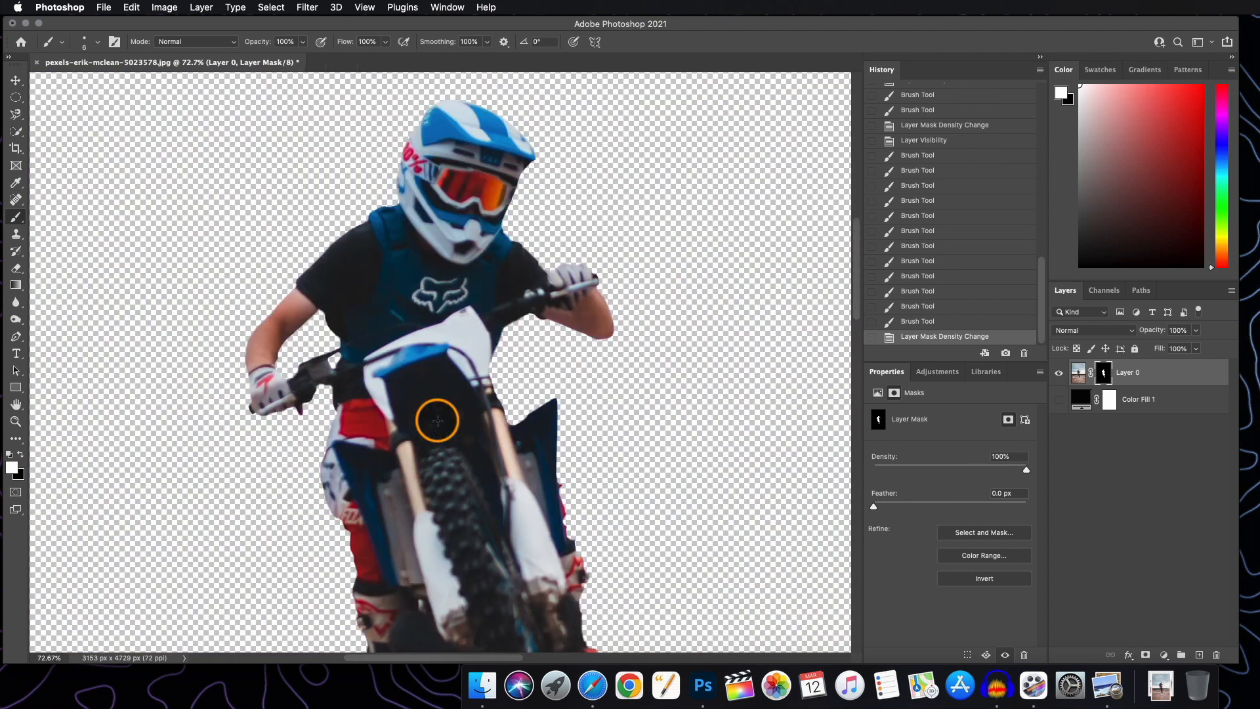
scroll(437, 420, down, 5)
scroll(437, 420, up, 3)
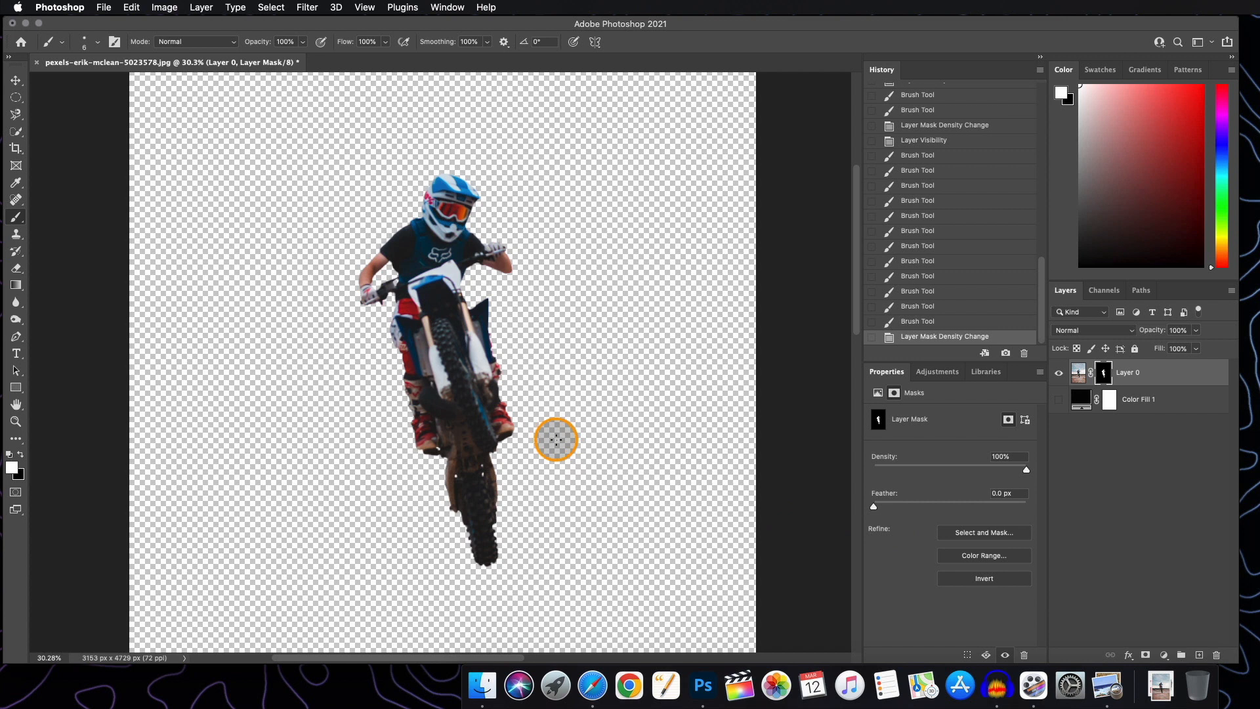
Switch to the Move tool and rename Layer 0 as Subject
key(v)
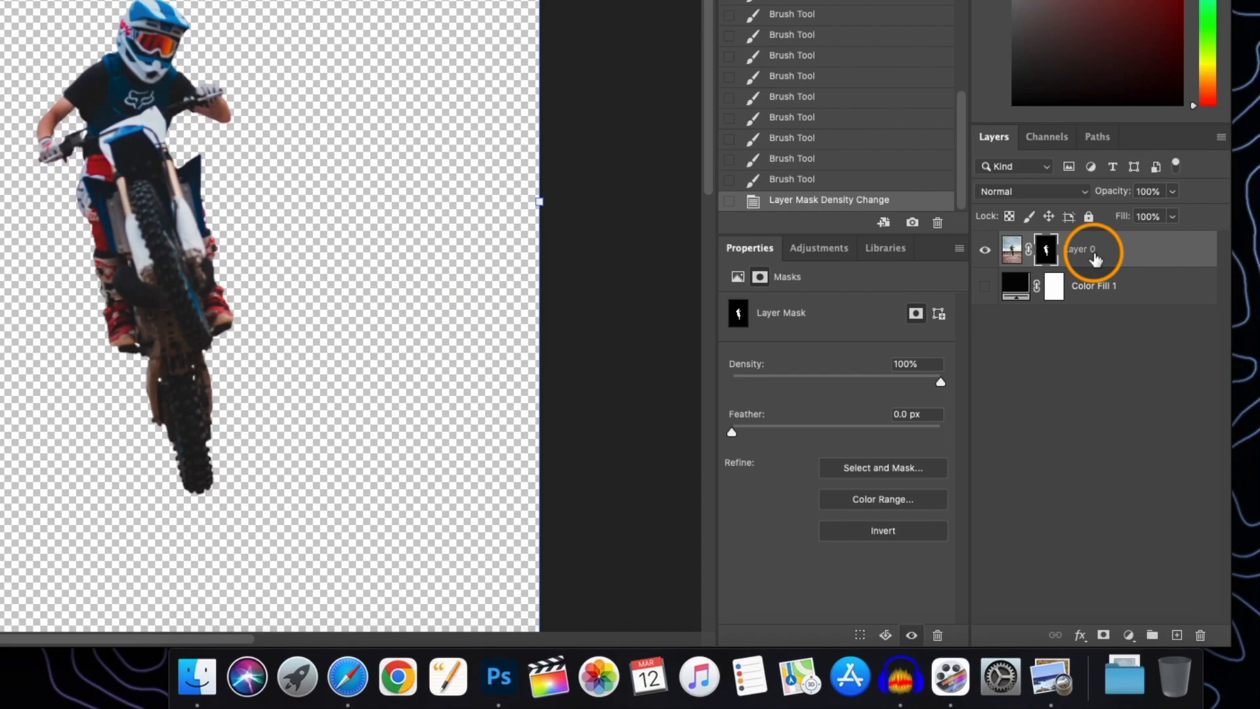
double_click(1128, 372)
text(Subject)
key(Return)
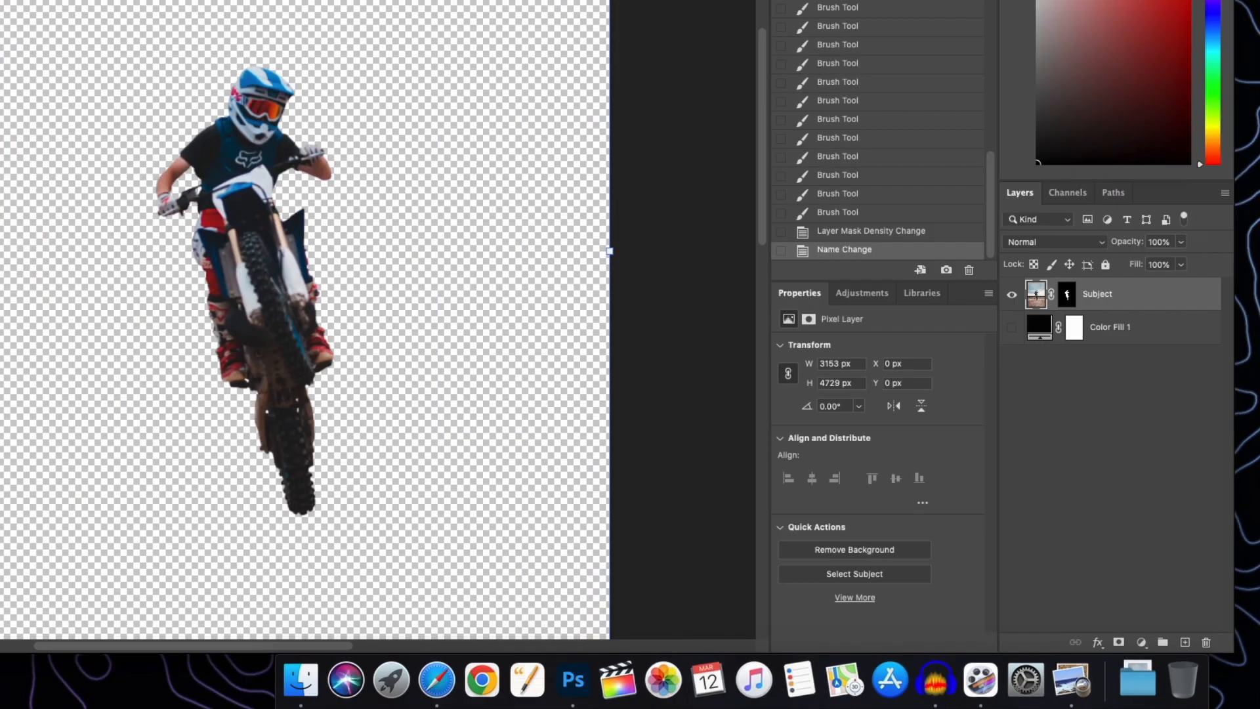
Export the cutout as a PNG with transparency at 3153 x 4729 px and save it to the Desktop
click(103, 8)
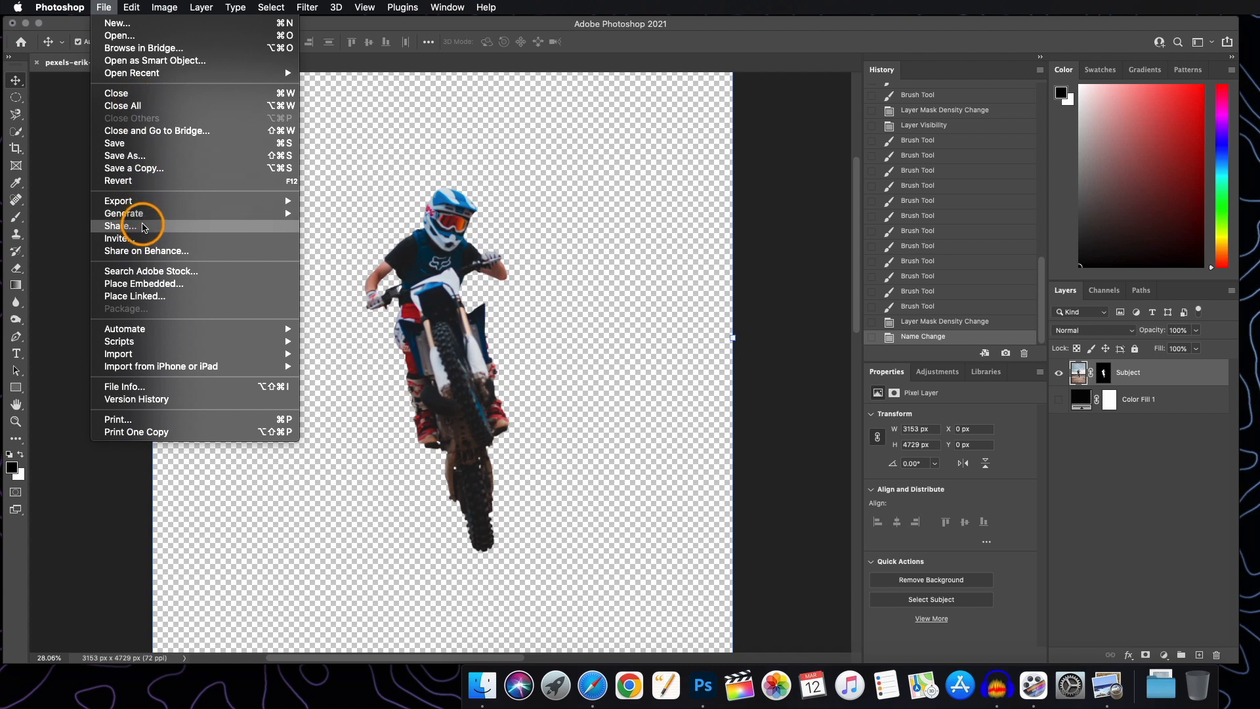
mouse_move(147, 208)
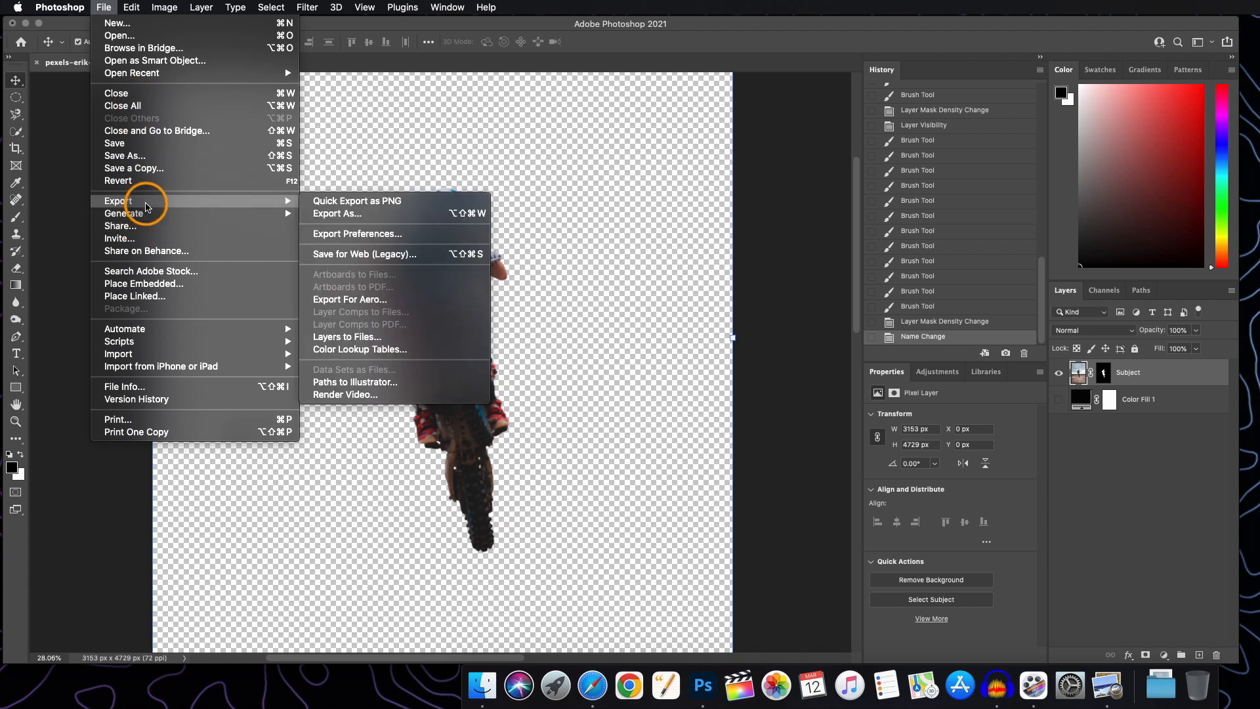
click(342, 213)
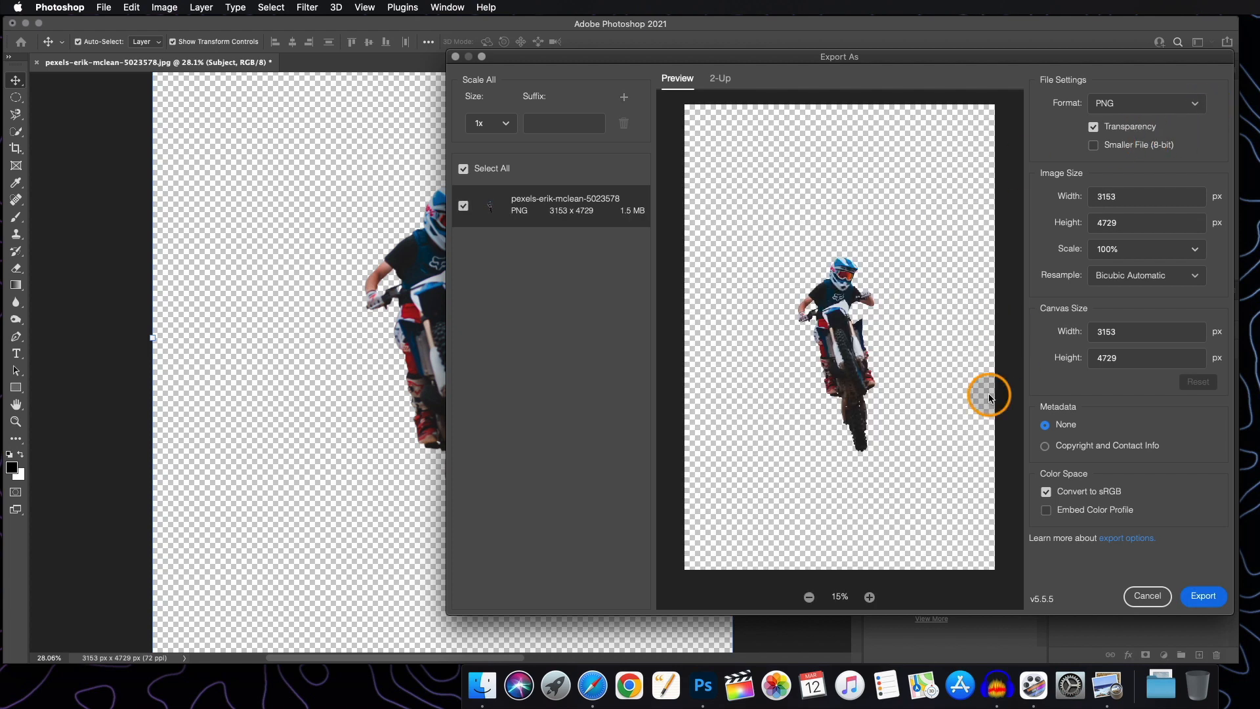
click(1226, 586)
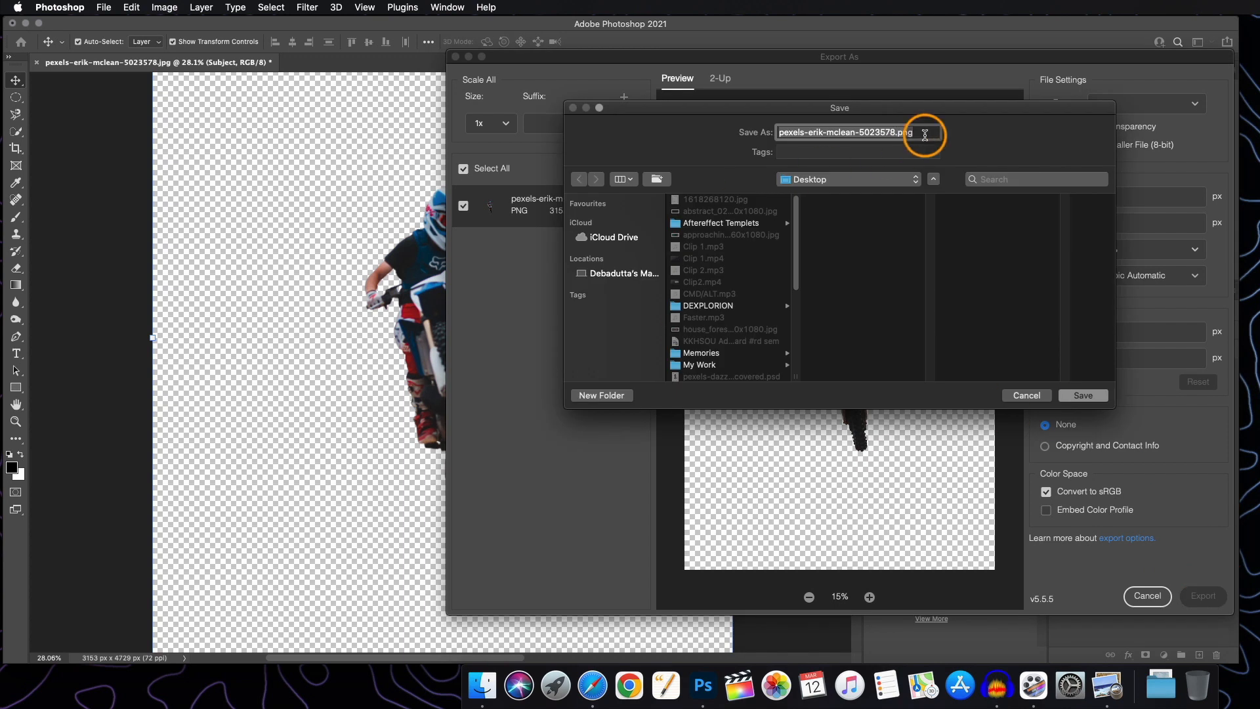
click(1084, 395)
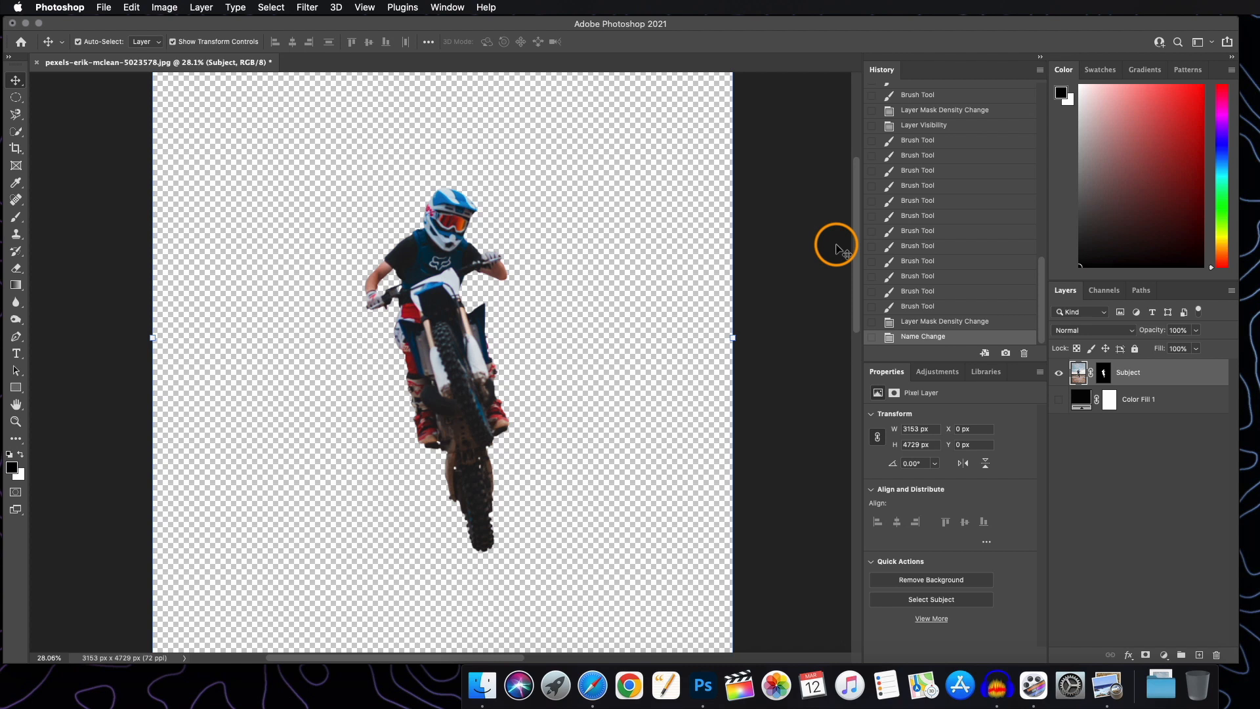
scroll(837, 250, down, 3)
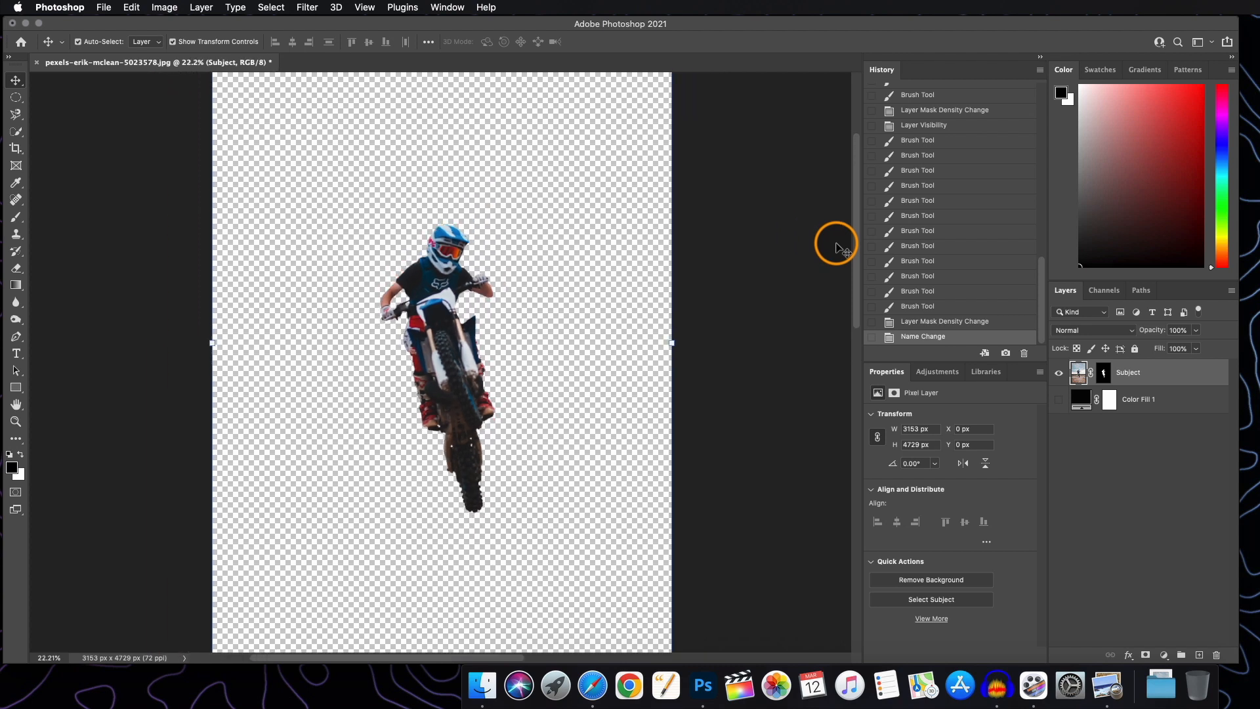
scroll(836, 249, up, 4)
scroll(836, 249, down, 3)
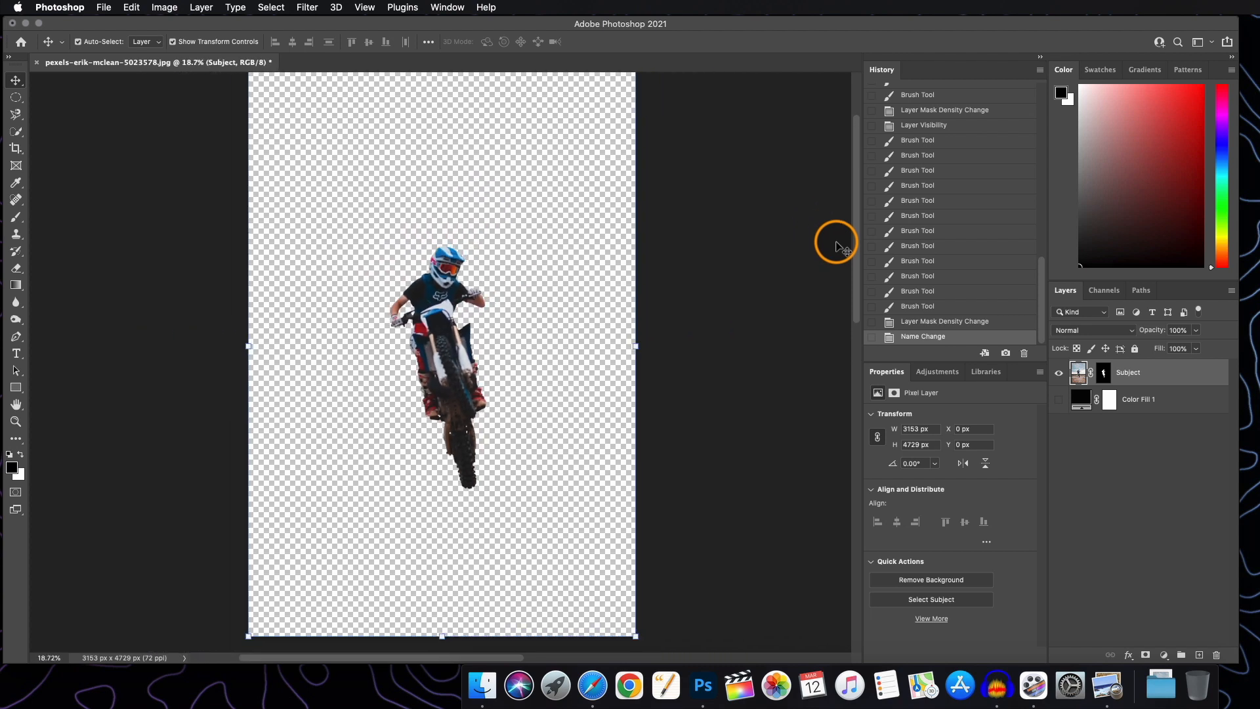
scroll(836, 248, down, 2)
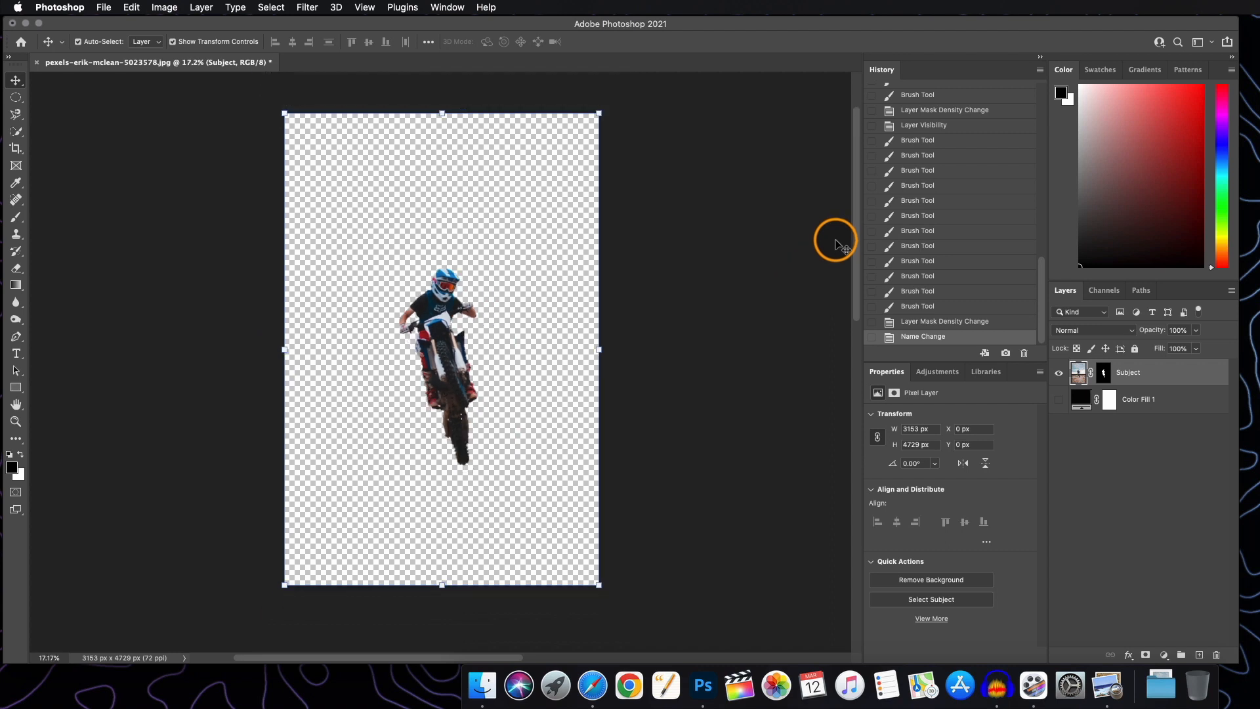
scroll(837, 248, up, 2)
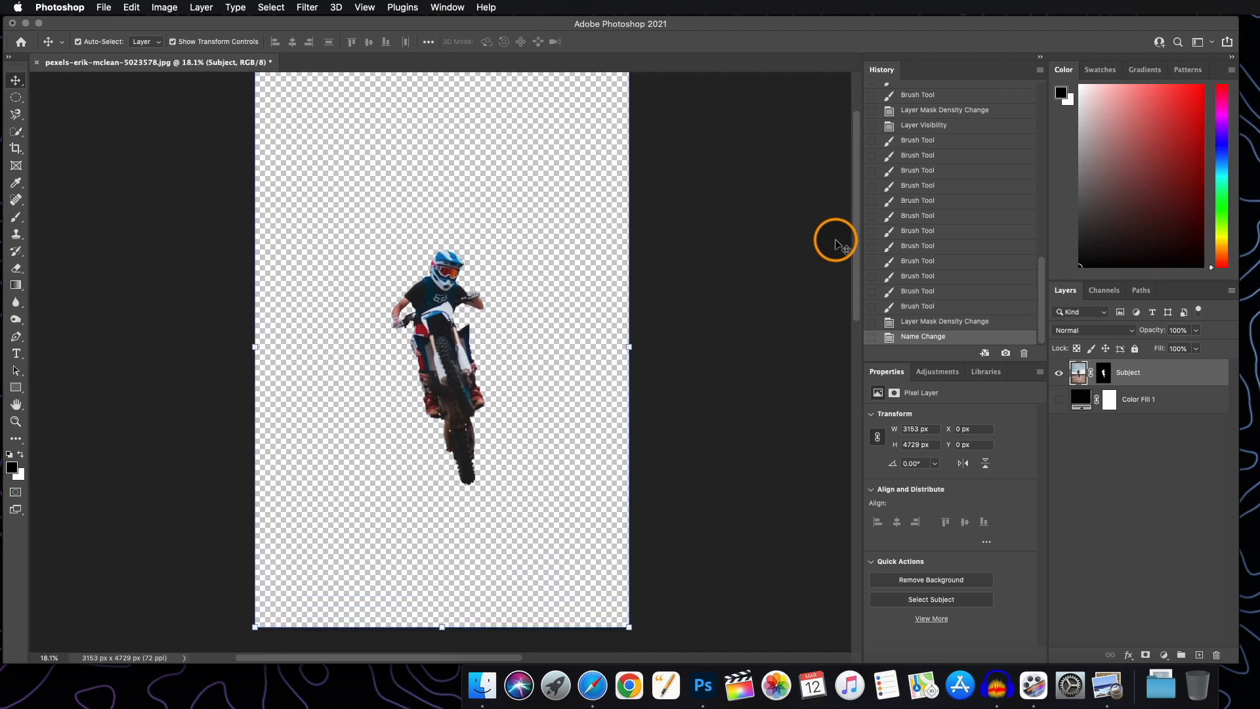
scroll(837, 248, up, 1)
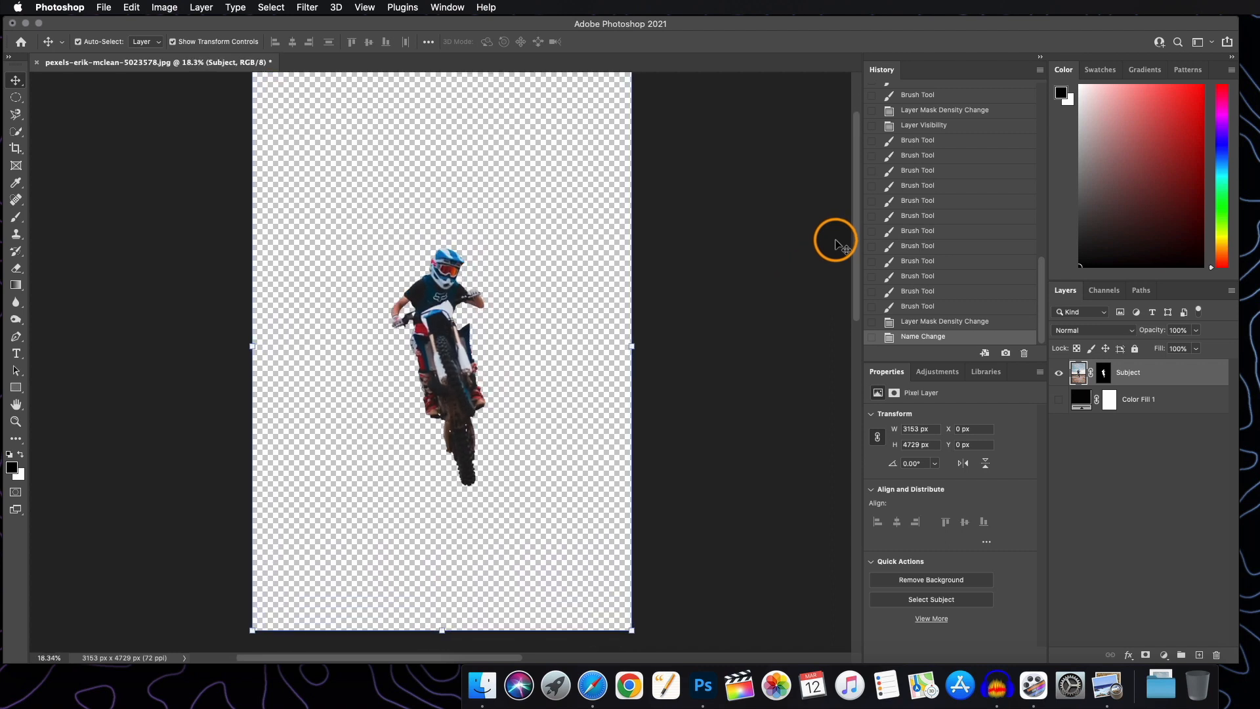
scroll(836, 244, down, 1)
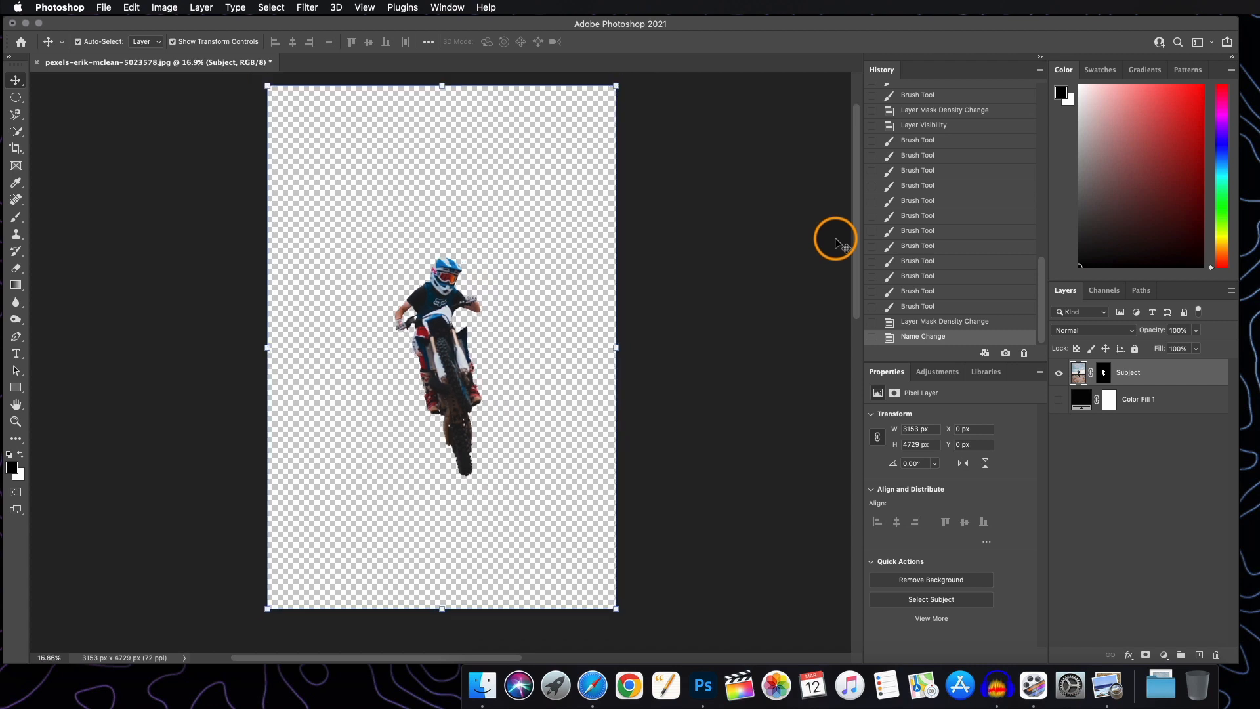